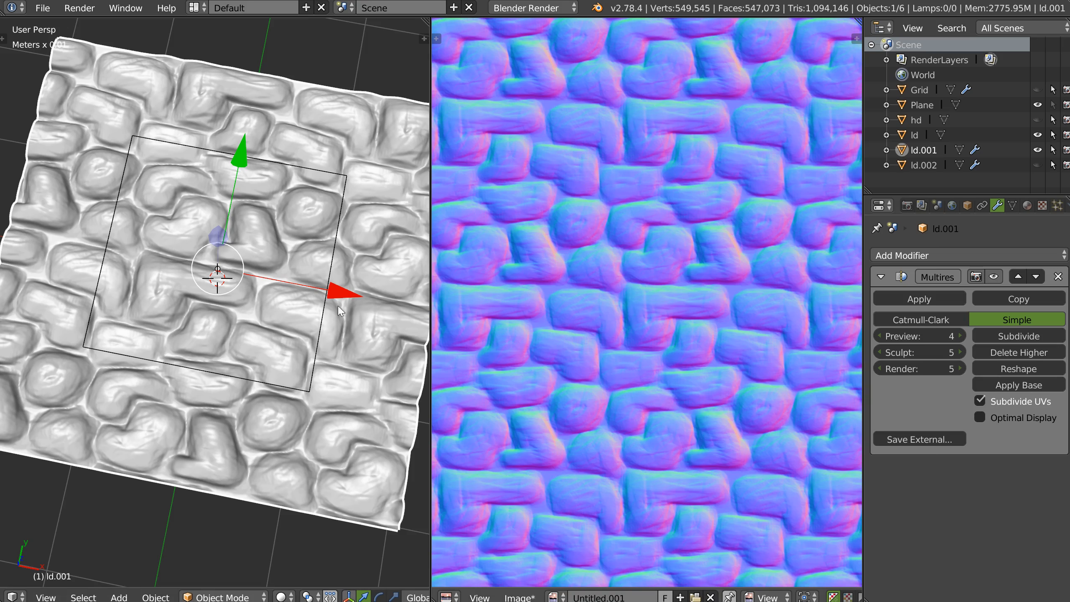
# - Examine the finished stone sculpt and its normal map, comparing the map with image repetition off and on
pyautogui.moveTo(300, 316)
pyautogui.mouseDown(button='middle')
pyautogui.moveTo(275, 314)
pyautogui.moveTo(249, 245)
pyautogui.moveTo(226, 334)
pyautogui.moveTo(221, 319)
pyautogui.mouseUp(button='middle')
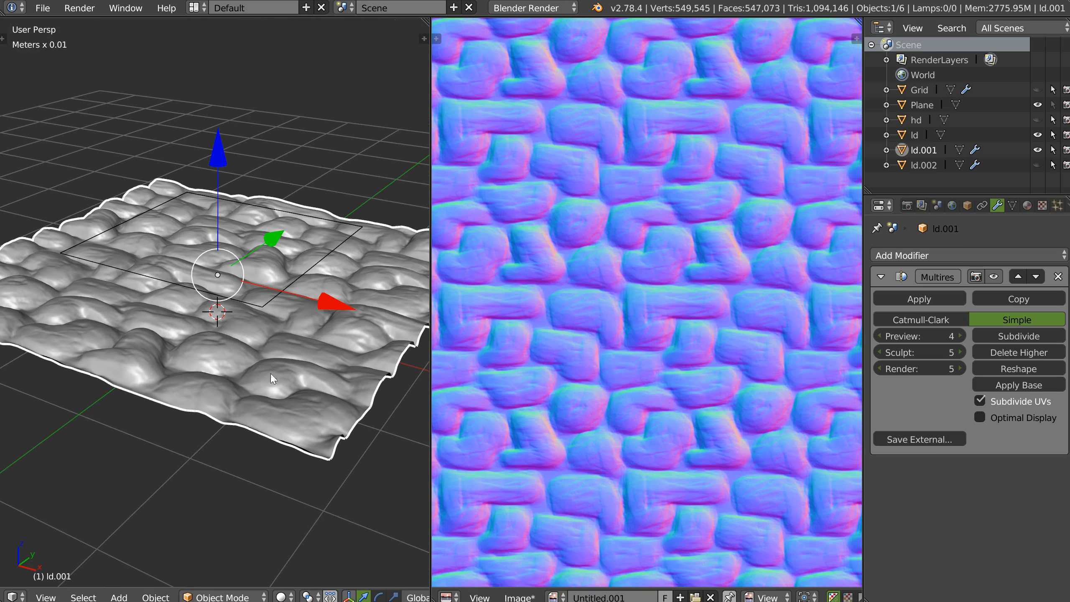
pyautogui.moveTo(329, 400)
pyautogui.mouseDown(button='middle')
pyautogui.moveTo(263, 330)
pyautogui.moveTo(263, 317)
pyautogui.moveTo(270, 379)
pyautogui.mouseUp(button='middle')
pyautogui.moveTo(615, 133); pyautogui.dragTo(601, 201, button='middle')
pyautogui.press('n')
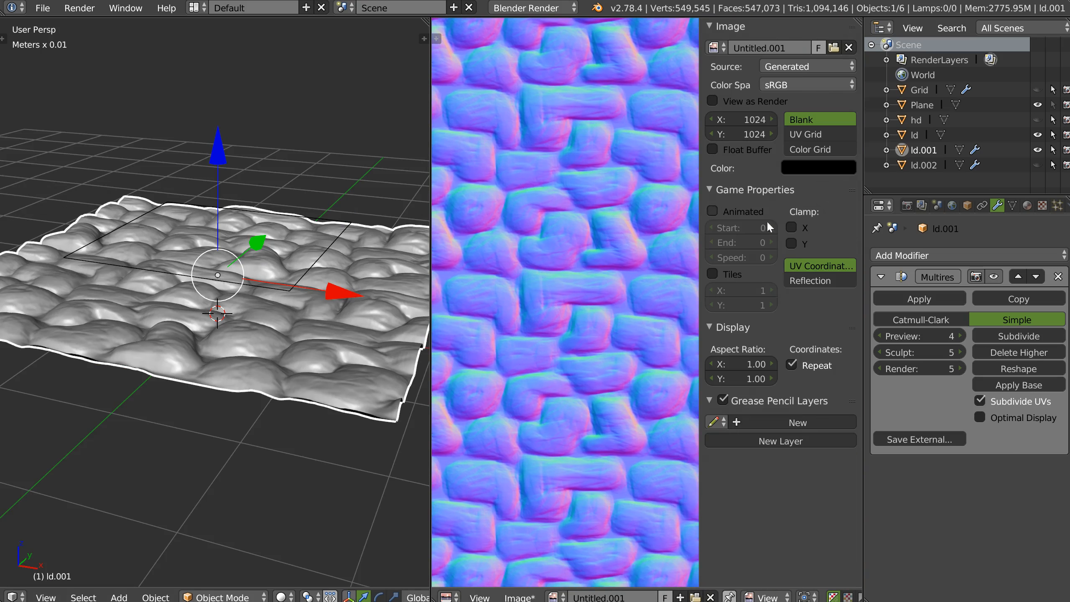
pyautogui.click(792, 364)
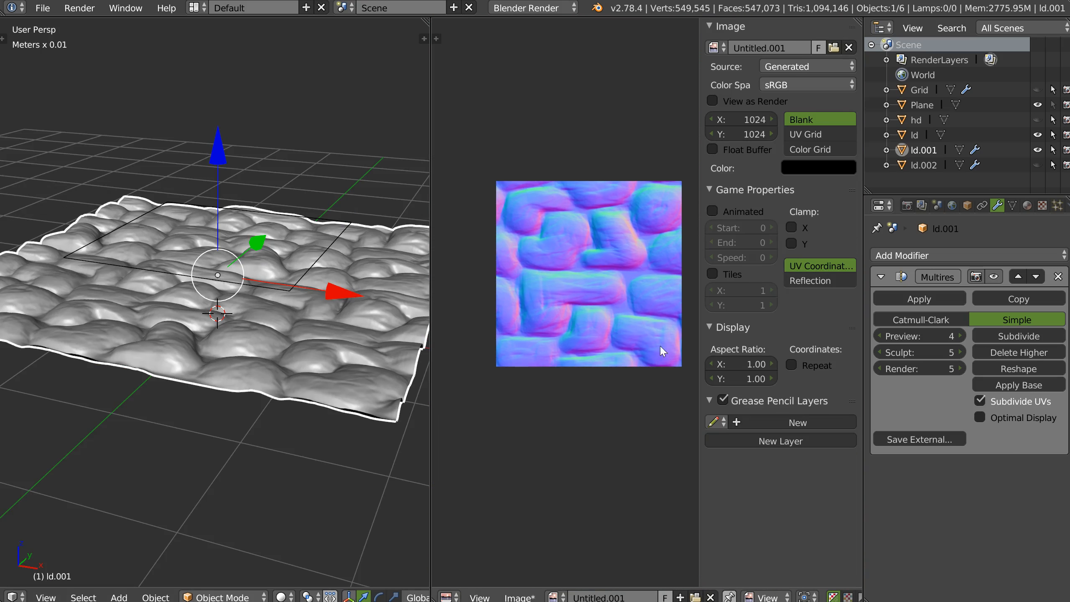
pyautogui.click(792, 365)
pyautogui.press('n')
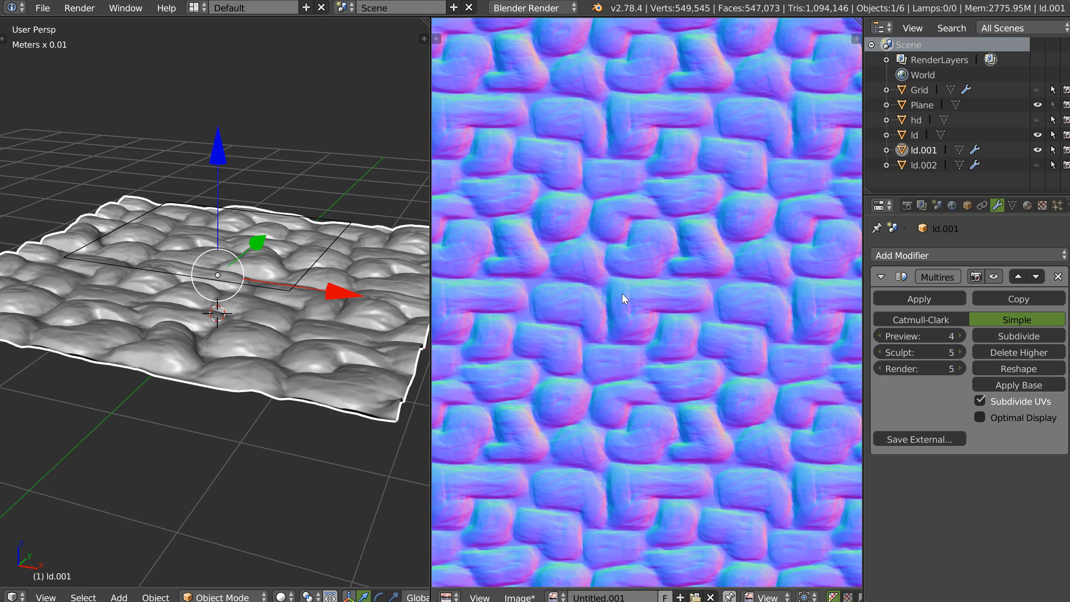
pyautogui.scroll(-3, 648, 293)
pyautogui.moveTo(649, 292); pyautogui.dragTo(651, 255, button='middle')
pyautogui.moveTo(219, 274); pyautogui.dragTo(268, 343, button='middle')
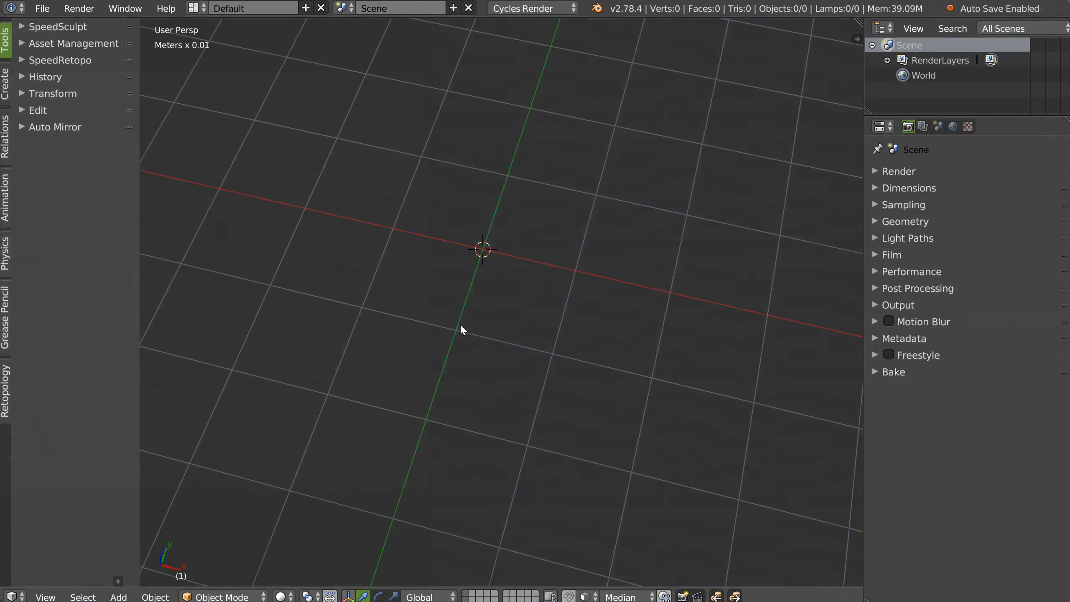
# - Add a grid mesh at the center of the empty scene
pyautogui.moveTo(459, 328); pyautogui.dragTo(500, 268, button='middle')
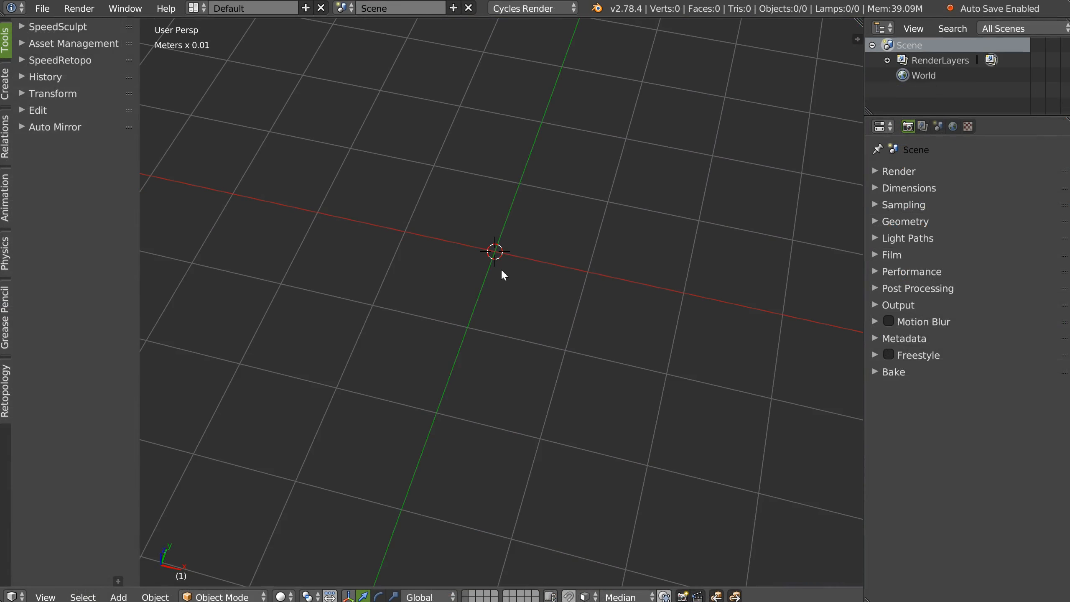
pyautogui.rightClick(499, 274)
pyautogui.click(445, 386)
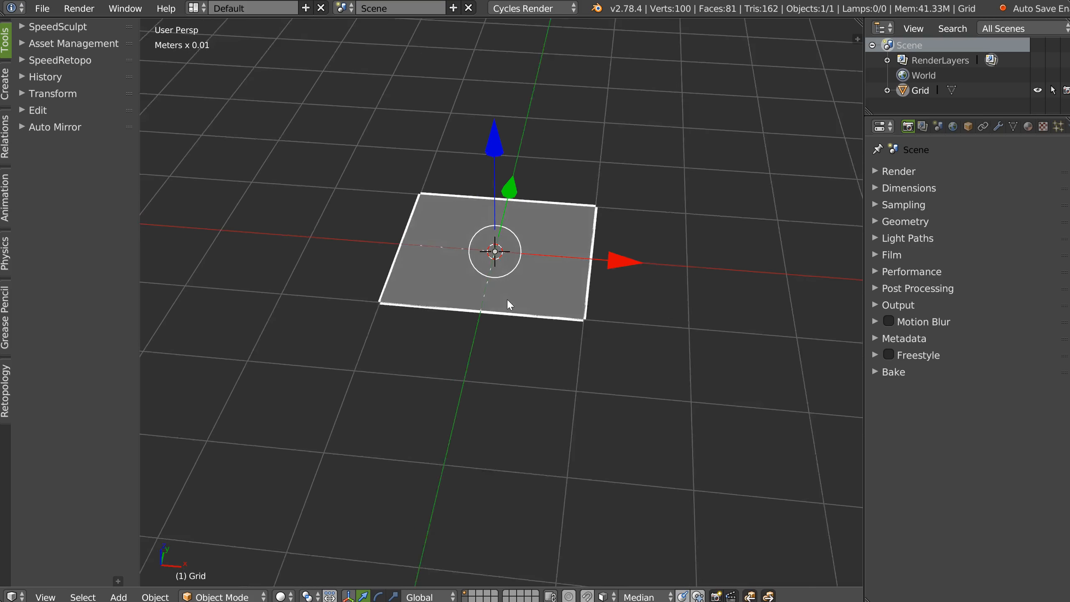
# - Unwrap all faces of the grid and check its layout in a UV/Image Editor beside the 3D view
pyautogui.press('Tab')
pyautogui.press('u')
pyautogui.click(517, 301)
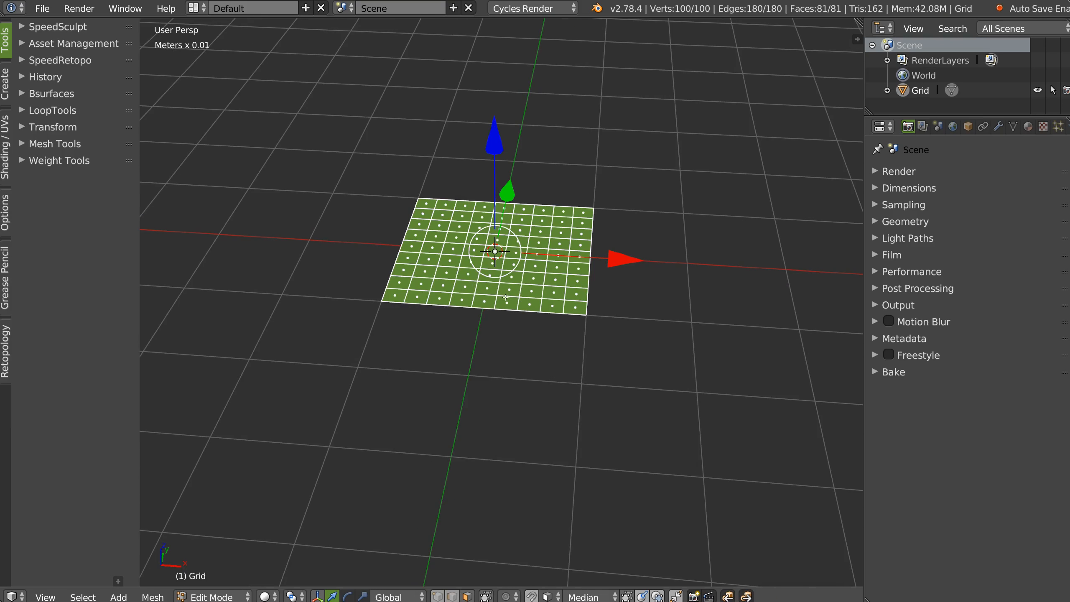
pyautogui.press('Tab')
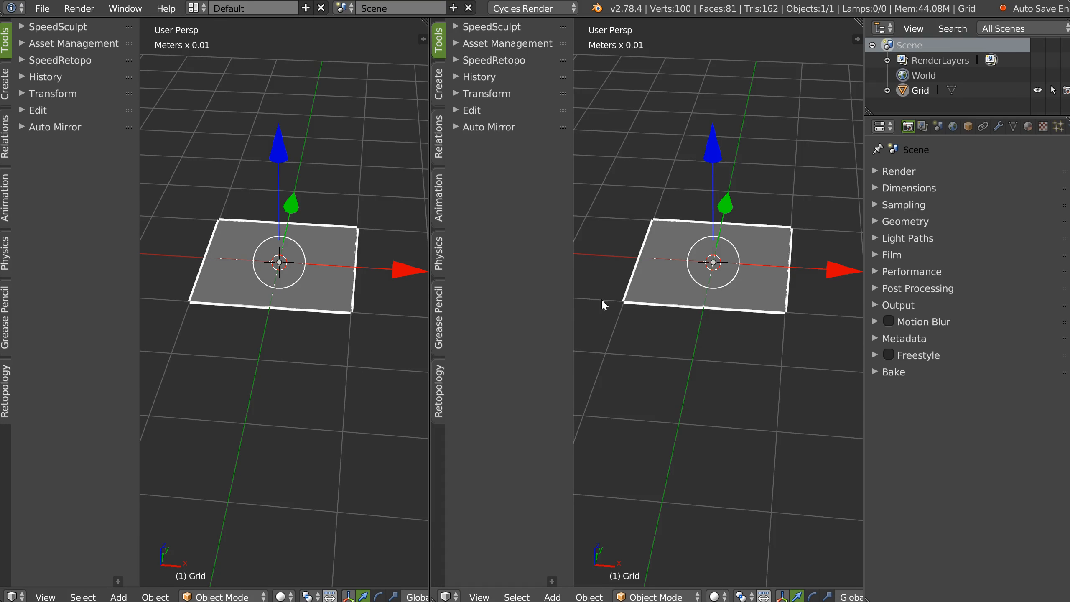
pyautogui.hotkey('shift', 'F10')
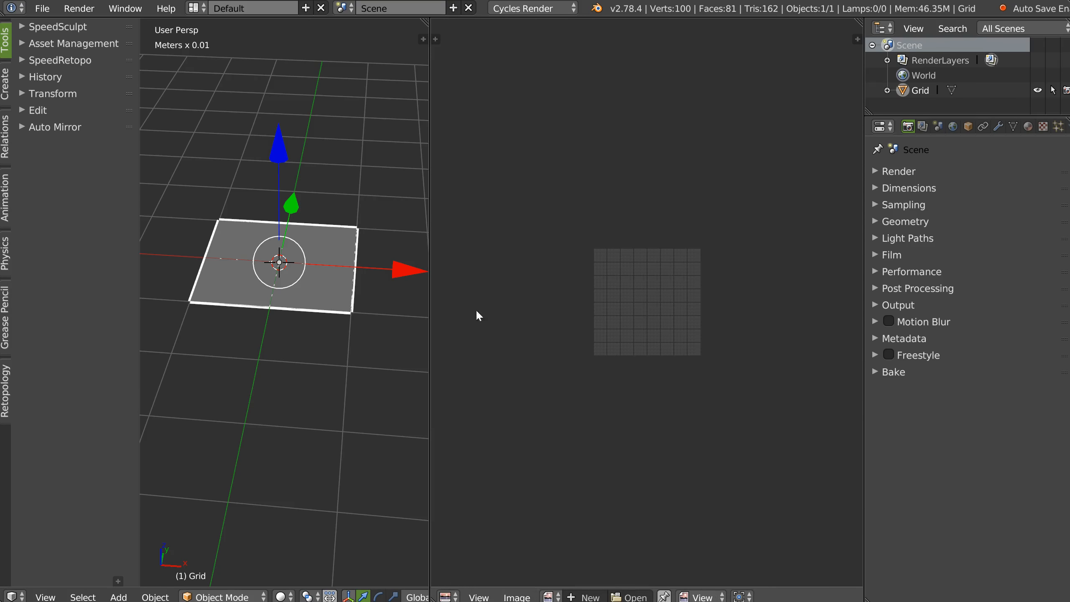
pyautogui.press('Tab')
pyautogui.press('Tab')
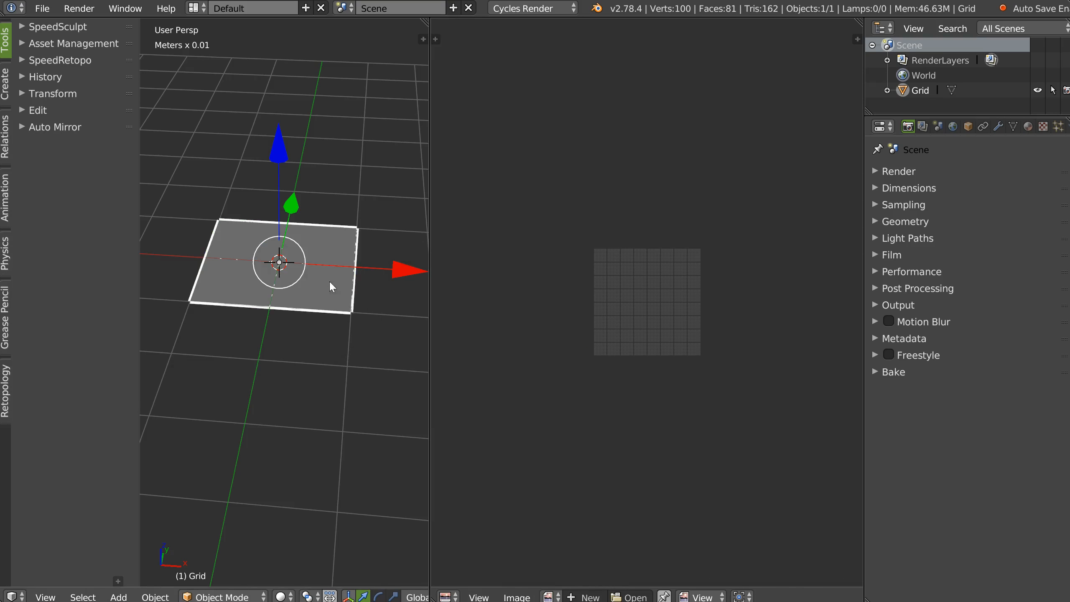
# - Duplicate the grid and raise the copy about 7 mm along the Z axis
pyautogui.moveTo(329, 280); pyautogui.dragTo(303, 224, button='middle')
pyautogui.hotkey('shift', 'd')
pyautogui.press('z')
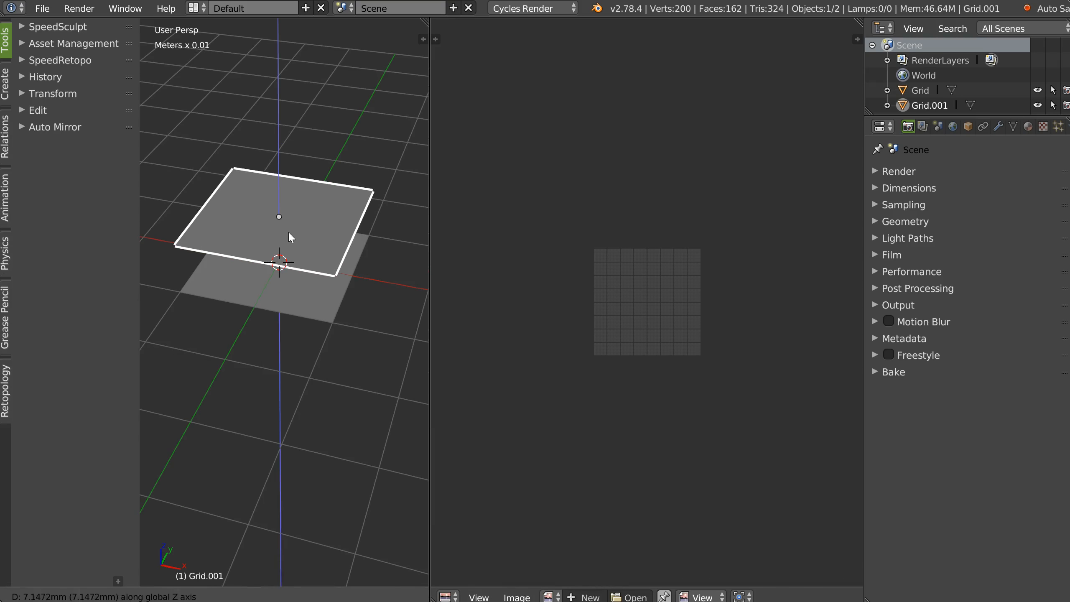
pyautogui.click(289, 233)
# - Scale the raised grid copy by 2 and apply its transforms while keeping its origin
pyautogui.press('s')
pyautogui.press('2')
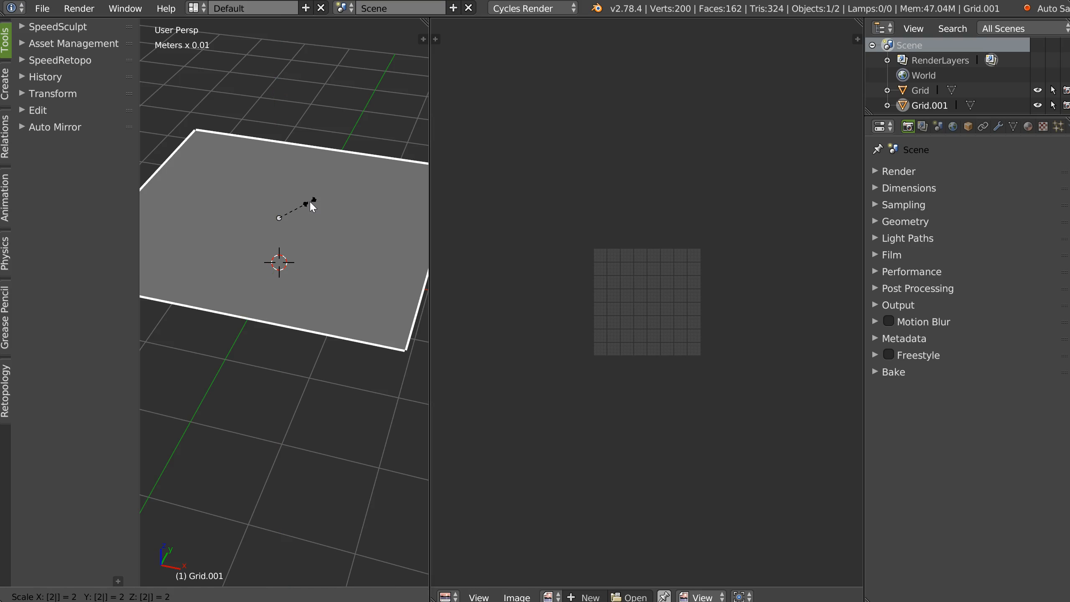
pyautogui.press('Return')
pyautogui.rightClick(272, 245)
pyautogui.click(166, 300)
# - Add a plane to the scene and raise it above the enlarged grid
pyautogui.moveTo(276, 301); pyautogui.dragTo(304, 272, button='middle')
pyautogui.rightClick(304, 273)
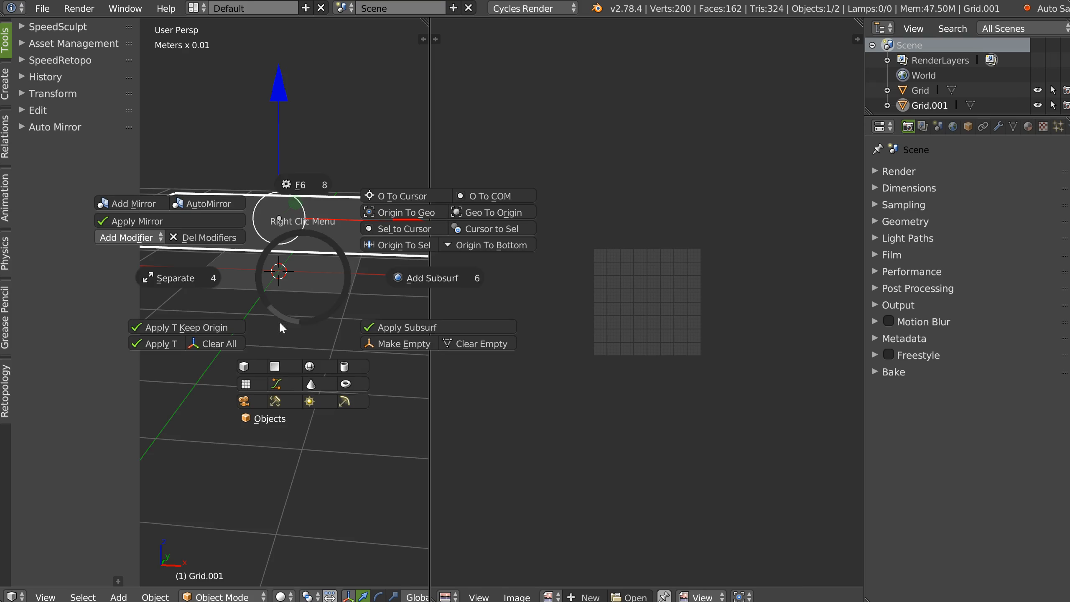
pyautogui.click(275, 365)
pyautogui.moveTo(280, 156); pyautogui.dragTo(283, 77)
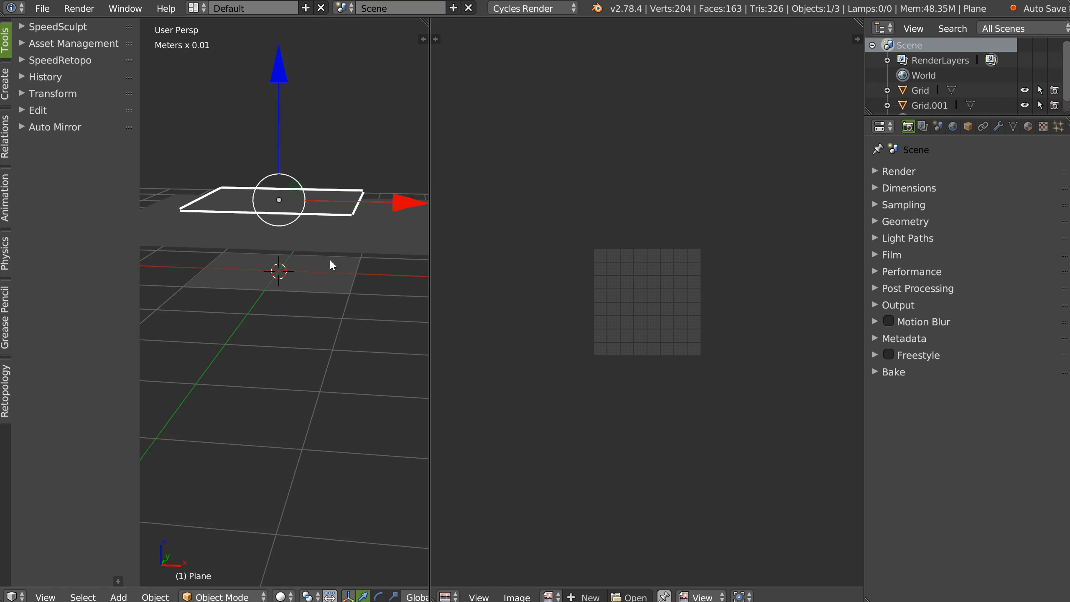
# - Lower the enlarged grid closer to the original grid and bring the plane down closer above it
pyautogui.moveTo(329, 258); pyautogui.dragTo(357, 227, button='middle')
pyautogui.click(358, 223)
pyautogui.moveTo(279, 104); pyautogui.dragTo(279, 134)
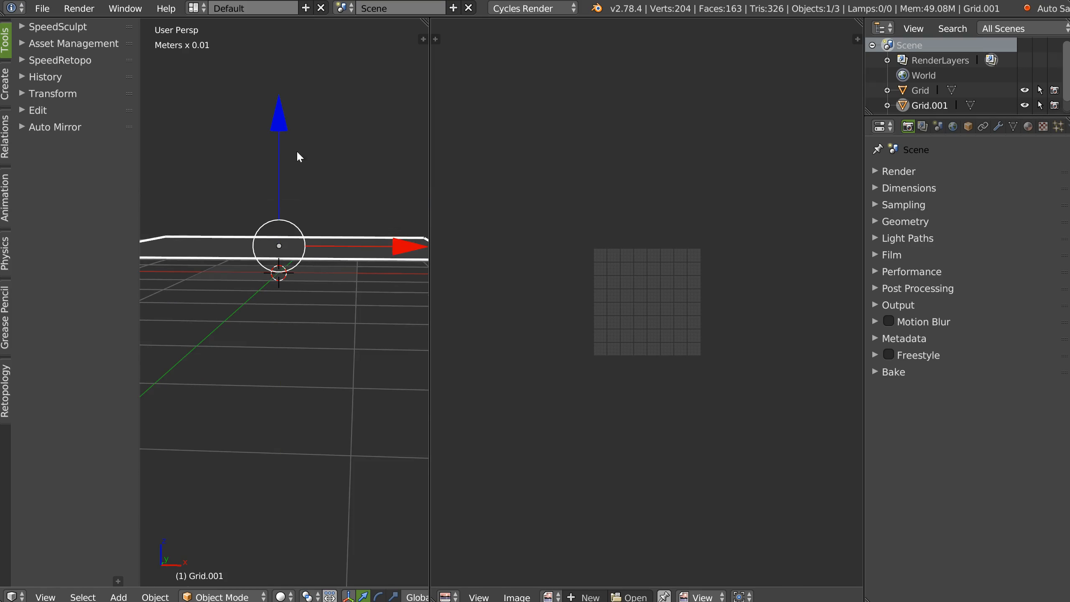
pyautogui.moveTo(307, 181); pyautogui.dragTo(315, 219, button='middle')
pyautogui.click(315, 216)
pyautogui.moveTo(274, 72); pyautogui.dragTo(274, 90)
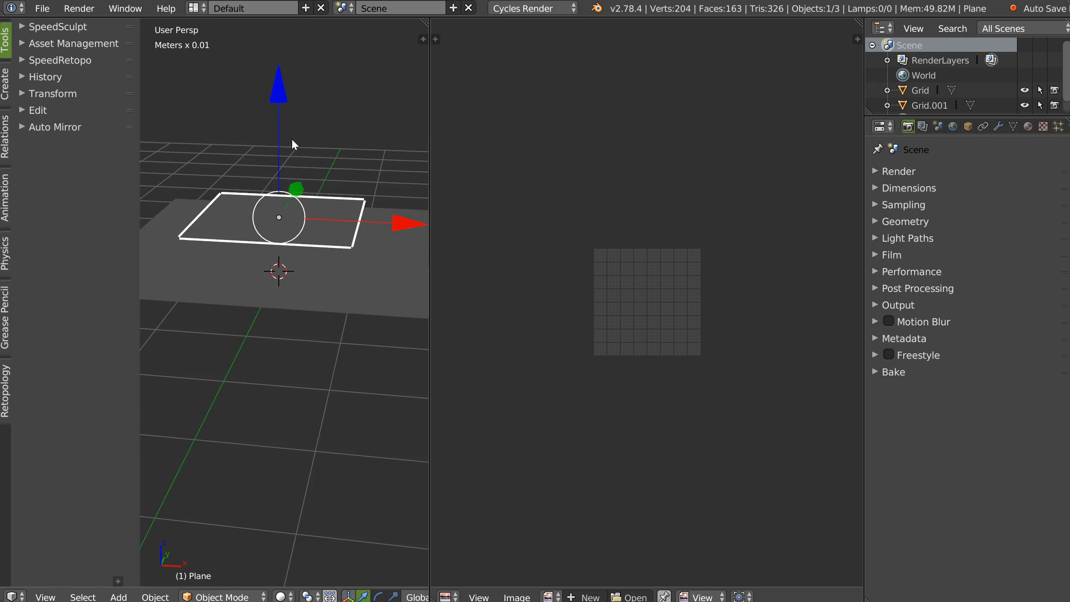
# - Return to a single 3D view and set the plane's maximum draw type to Wire
pyautogui.moveTo(290, 139); pyautogui.dragTo(300, 190, button='middle')
pyautogui.press('space')
pyautogui.click(354, 386)
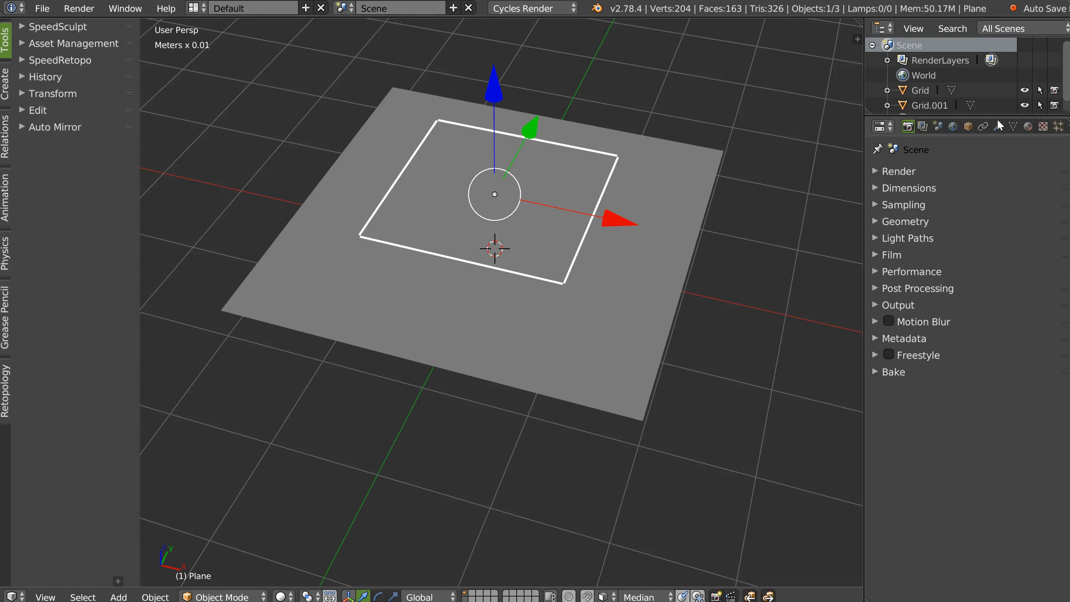
pyautogui.click(966, 128)
pyautogui.click(896, 413)
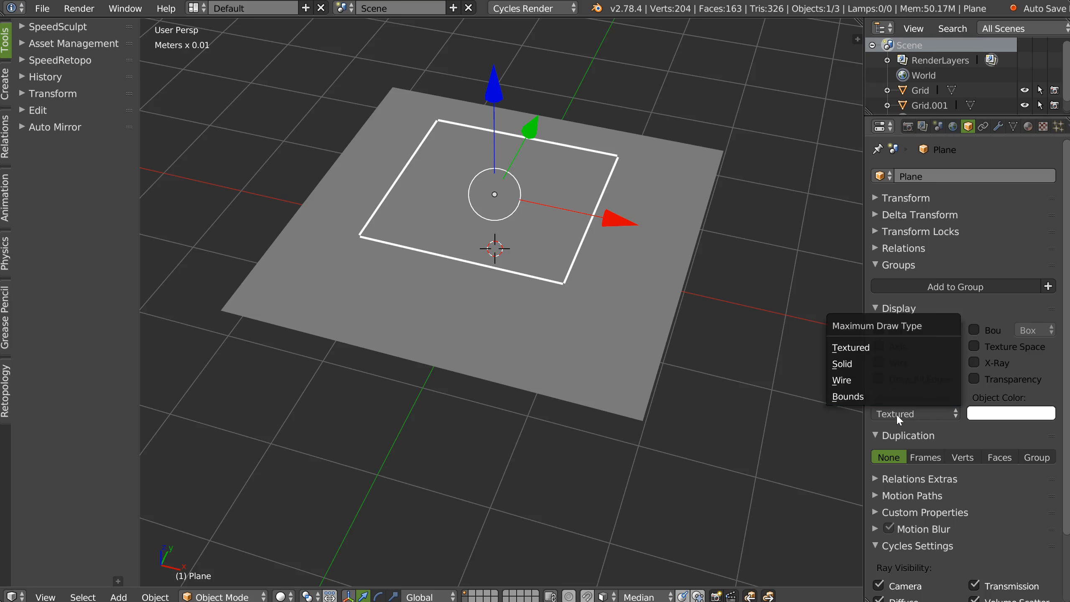
pyautogui.click(866, 380)
# - Make the wireframe plane unselectable in the viewport
pyautogui.moveTo(589, 253); pyautogui.dragTo(556, 236, button='middle')
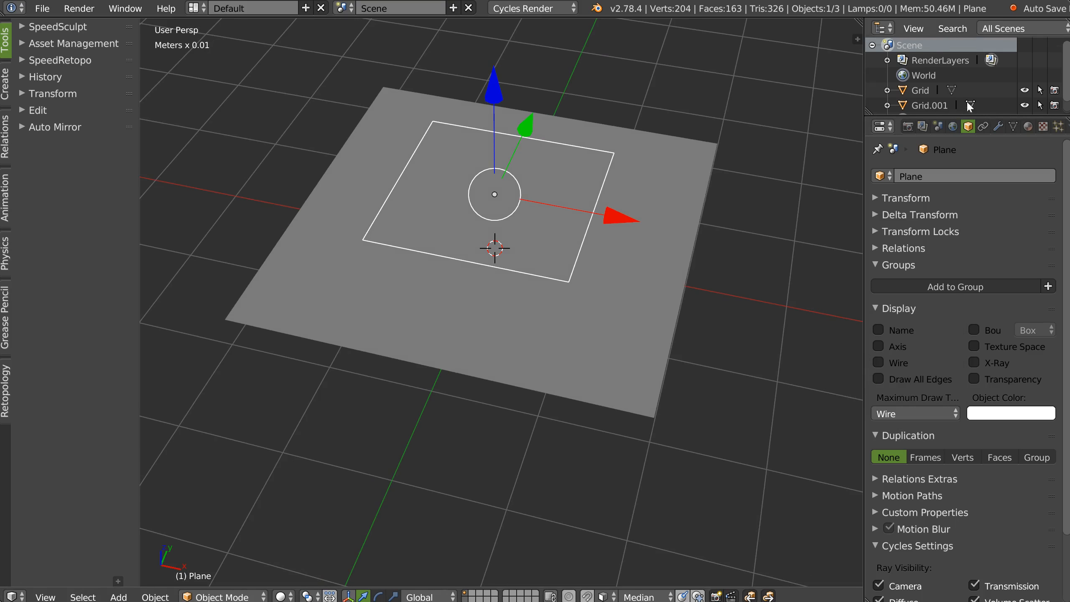
pyautogui.scroll(-1, 931, 105)
pyautogui.click(1040, 106)
# - Examine how the two grids and the wire plane are stacked in side and top views, selecting each grid and finally deselecting everything
pyautogui.moveTo(413, 318); pyautogui.dragTo(448, 277, button='middle')
pyautogui.rightClick(450, 280)
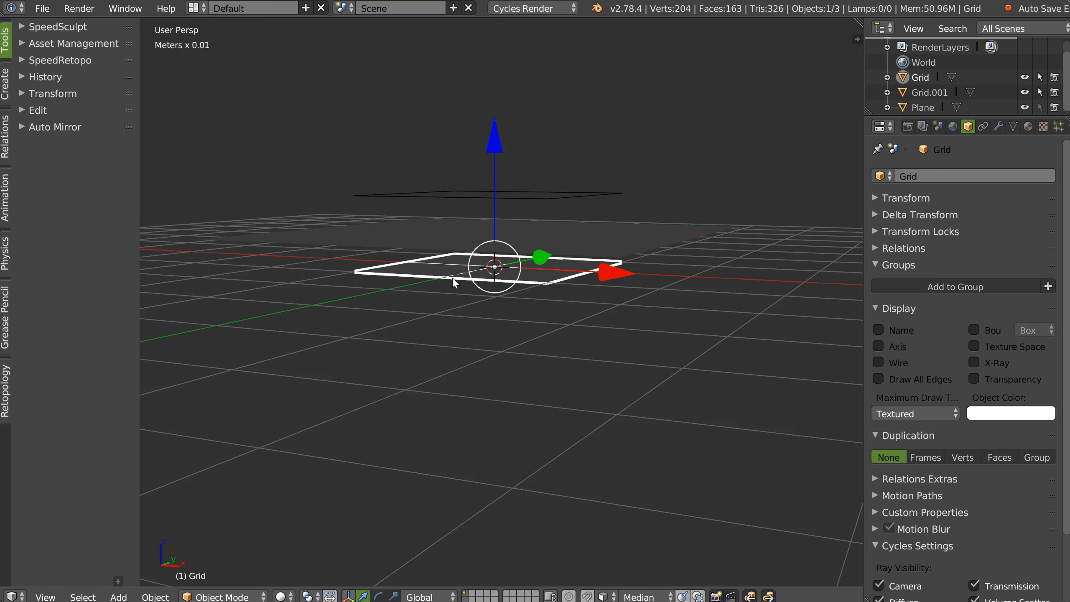
pyautogui.moveTo(498, 281); pyautogui.dragTo(615, 231, button='middle')
pyautogui.rightClick(366, 245)
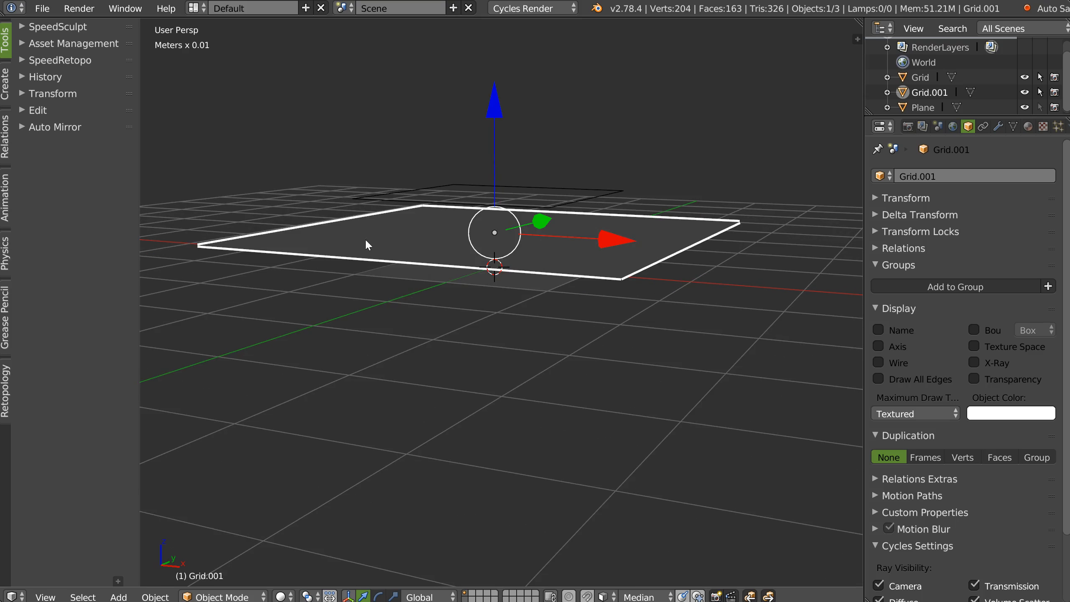
pyautogui.moveTo(539, 209); pyautogui.dragTo(396, 282, button='middle')
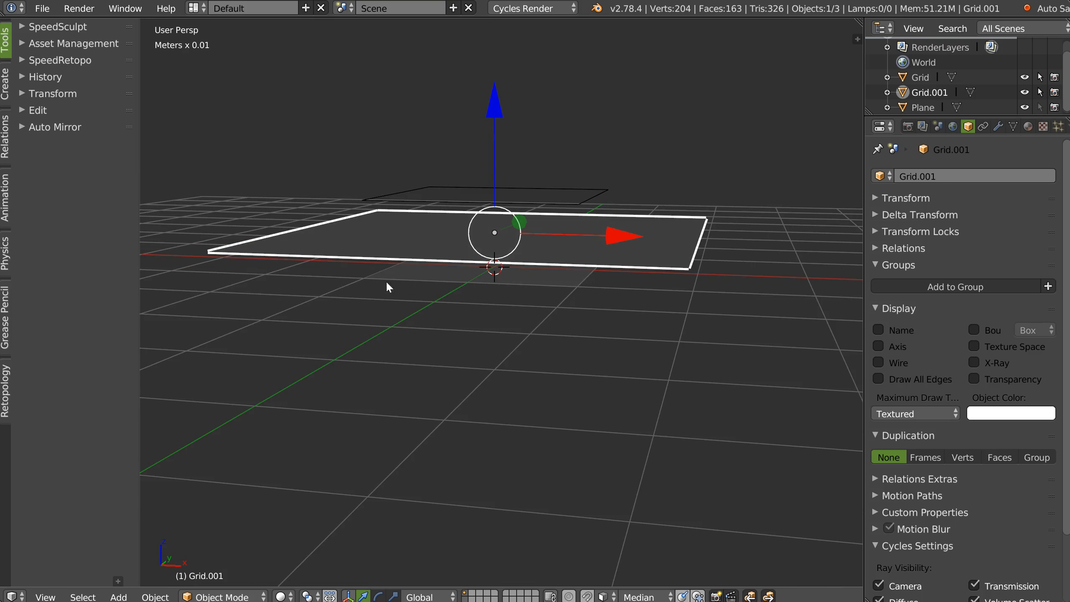
pyautogui.press('KP_7')
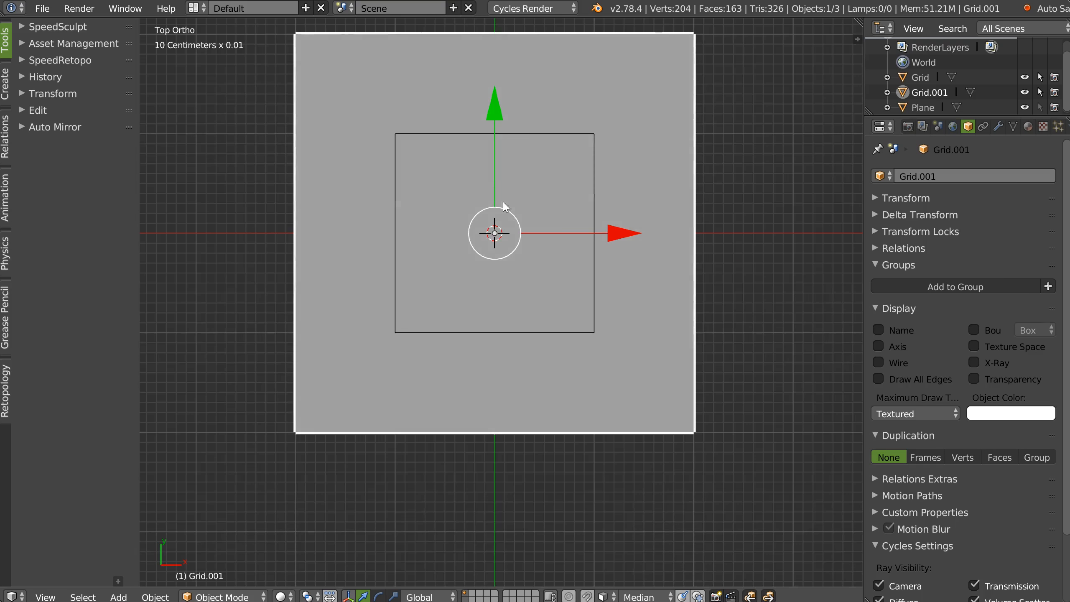
pyautogui.scroll(1, 504, 238)
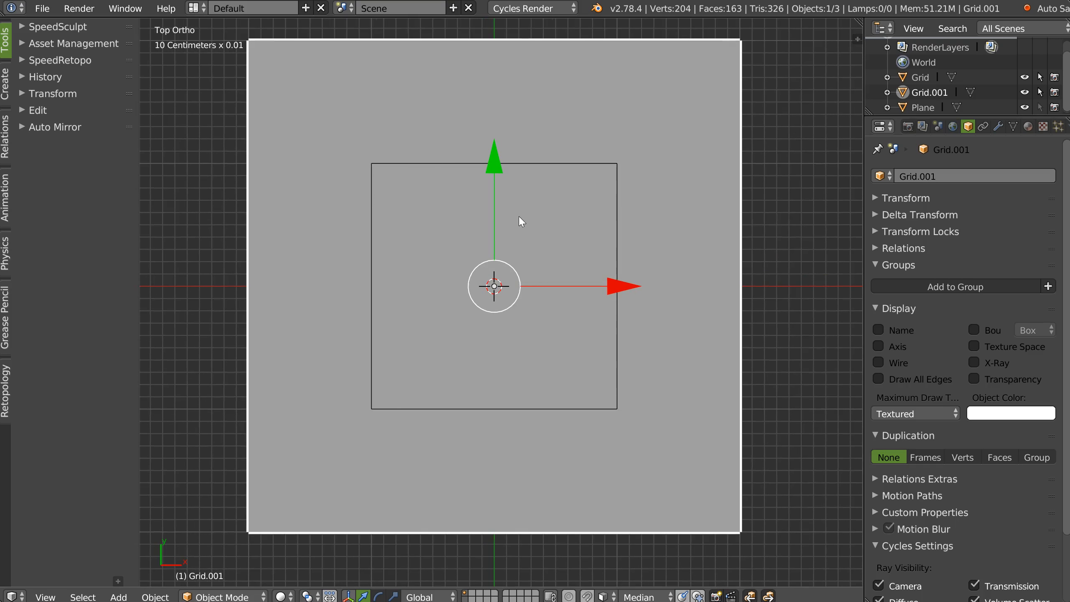
pyautogui.keyDown('shift'); pyautogui.moveTo(519, 216); pyautogui.dragTo(526, 222, button='middle'); pyautogui.keyUp('shift')
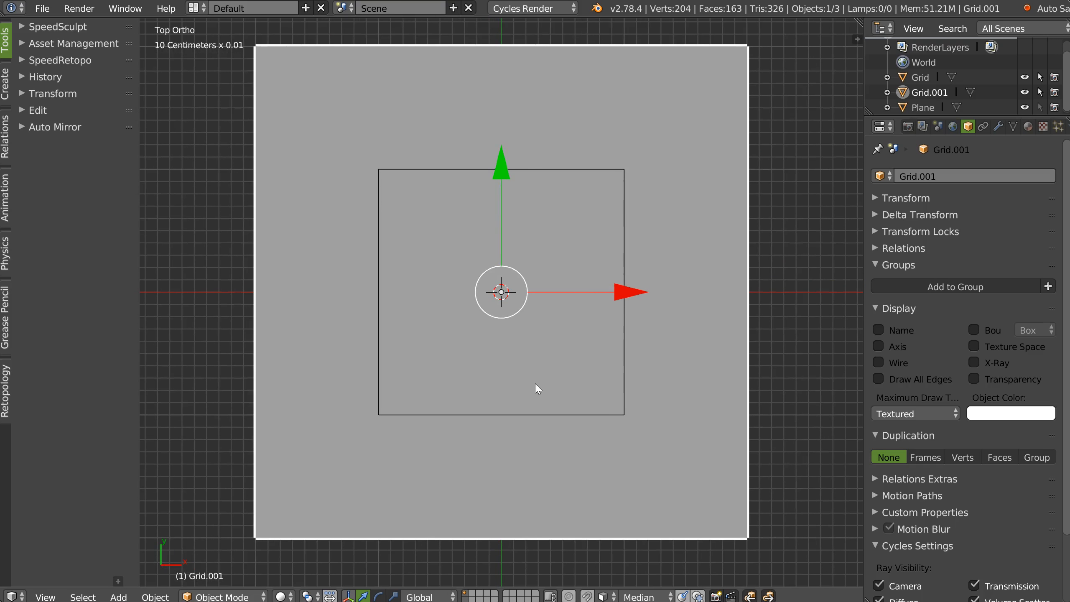
pyautogui.moveTo(607, 246); pyautogui.dragTo(497, 287, button='middle')
pyautogui.keyDown('shift'); pyautogui.rightClick(540, 355); pyautogui.keyUp('shift')
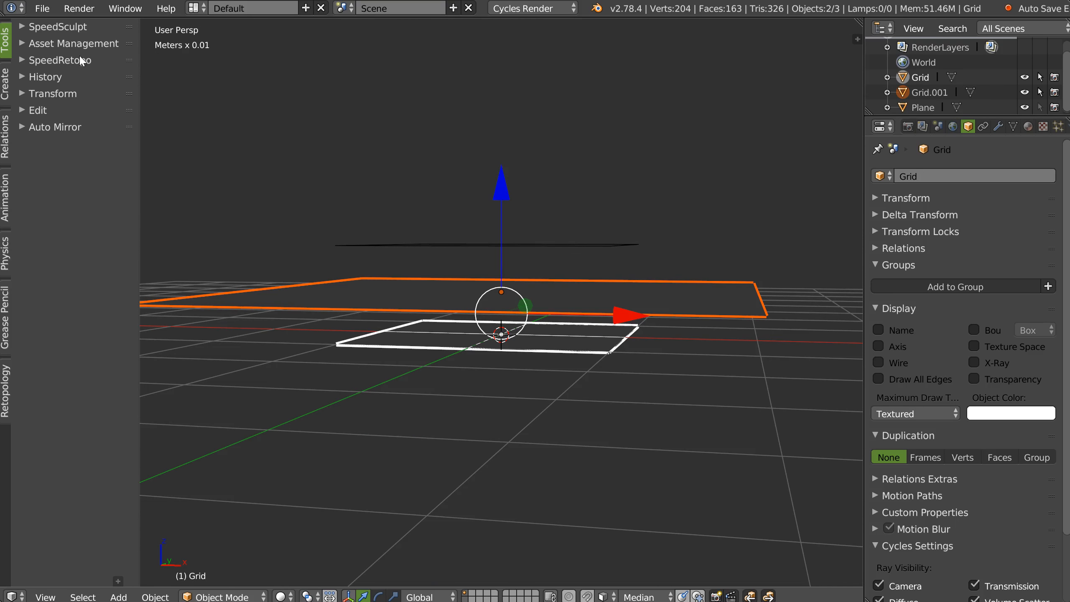
pyautogui.press('a')
pyautogui.moveTo(502, 310); pyautogui.dragTo(506, 207, button='middle')
pyautogui.click(73, 43)
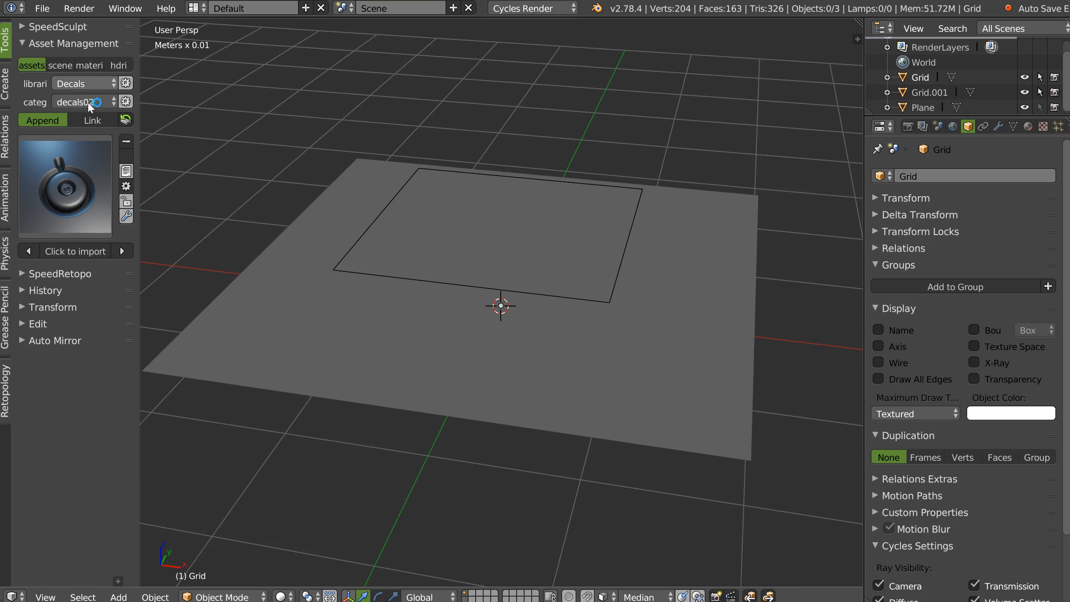
pyautogui.click(60, 65)
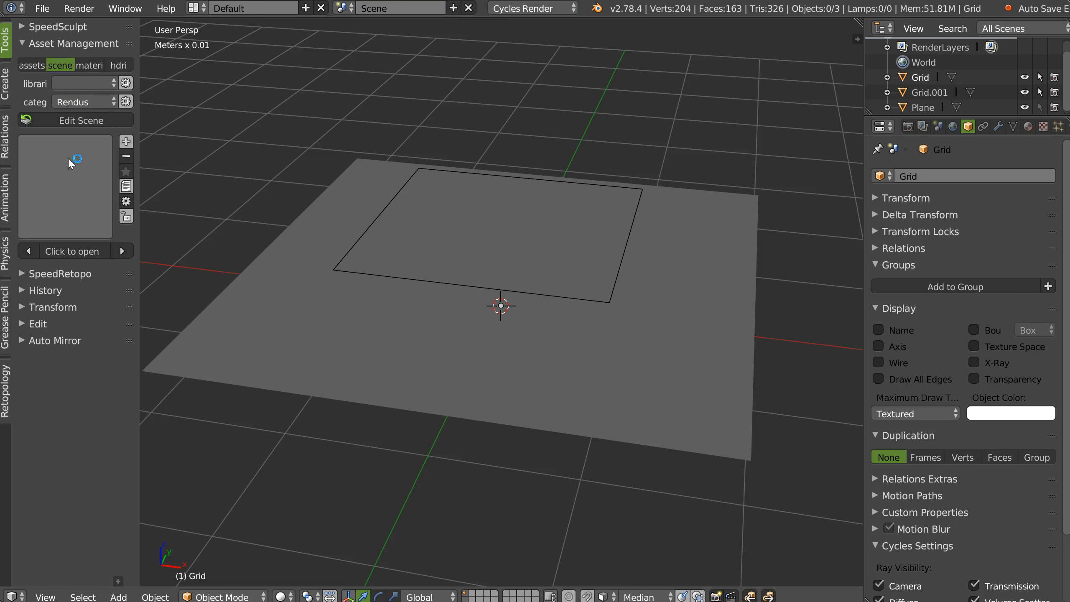
pyautogui.click(63, 180)
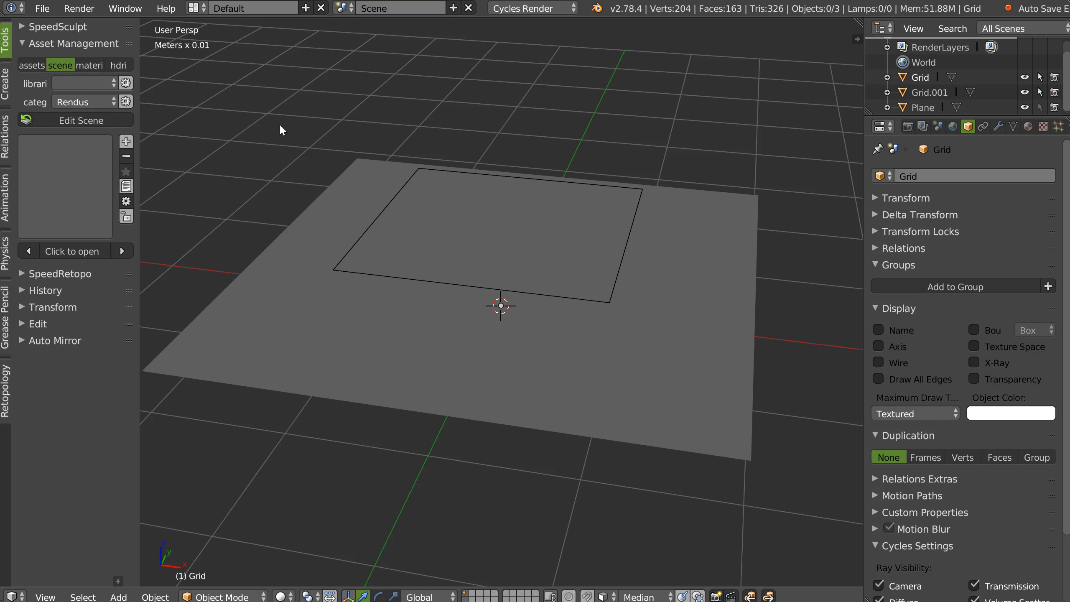
pyautogui.click(76, 45)
# - Select the enlarged grid and show it in top orthographic view with the wire plane framing its center
pyautogui.moveTo(374, 342); pyautogui.dragTo(362, 170, button='middle')
pyautogui.rightClick(329, 364)
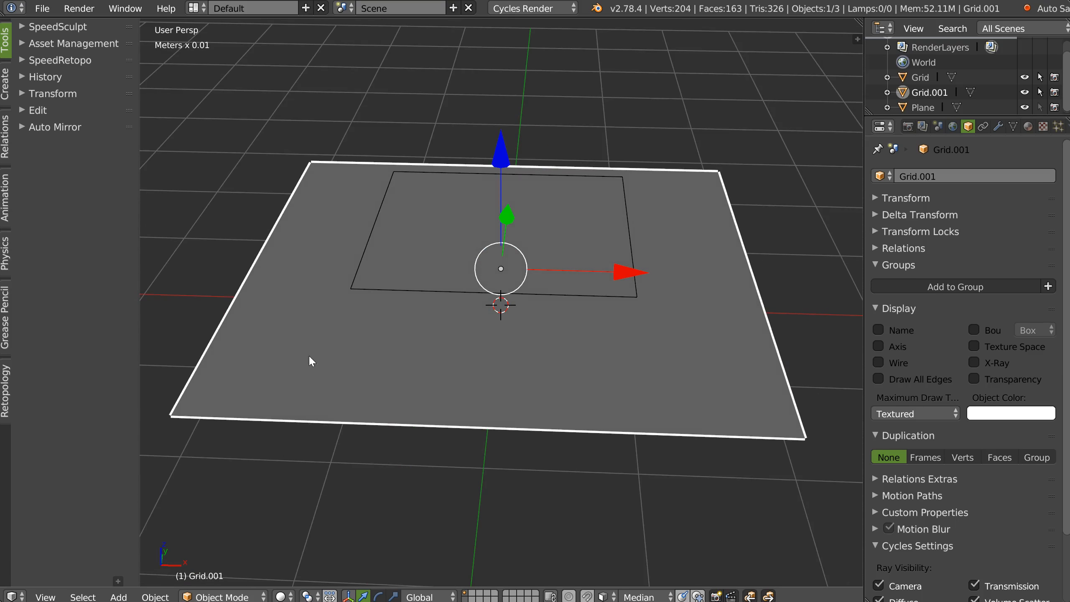
pyautogui.moveTo(505, 345); pyautogui.dragTo(476, 325, button='middle')
pyautogui.press('KP_7')
pyautogui.keyDown('shift'); pyautogui.moveTo(449, 271); pyautogui.dragTo(432, 271, button='middle'); pyautogui.keyUp('shift')
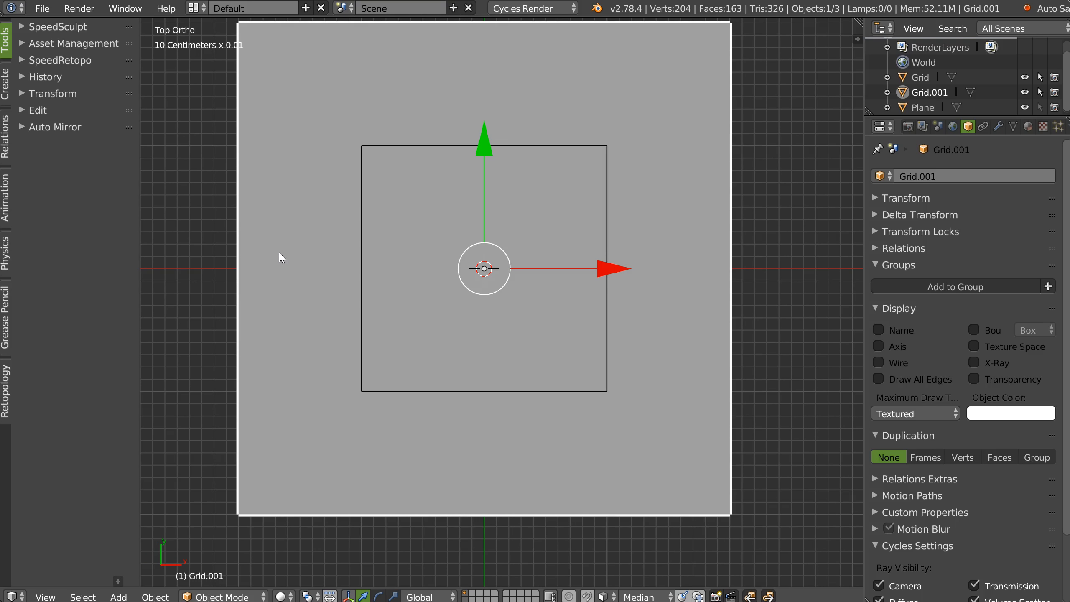
pyautogui.moveTo(425, 317); pyautogui.dragTo(449, 221, button='middle')
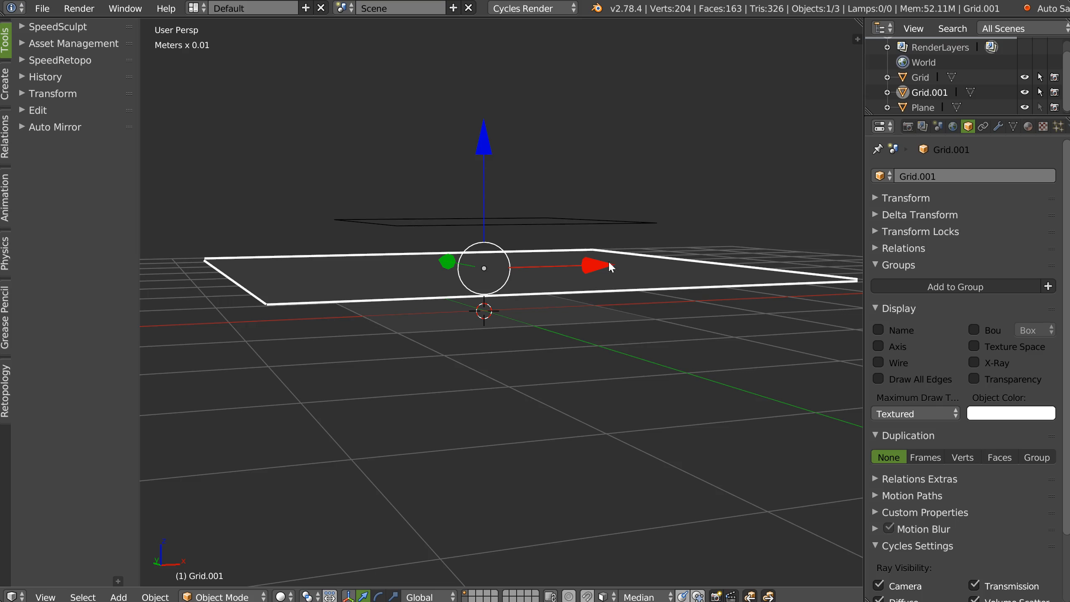
pyautogui.press('KP_7')
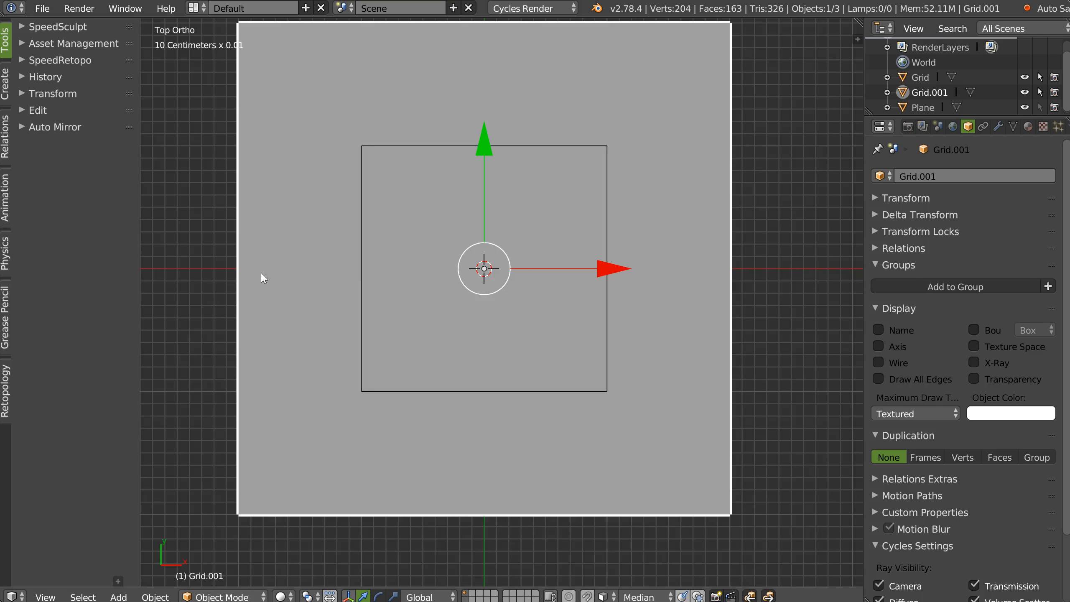
pyautogui.keyDown('shift'); pyautogui.moveTo(479, 270); pyautogui.dragTo(459, 298, button='middle'); pyautogui.keyUp('shift')
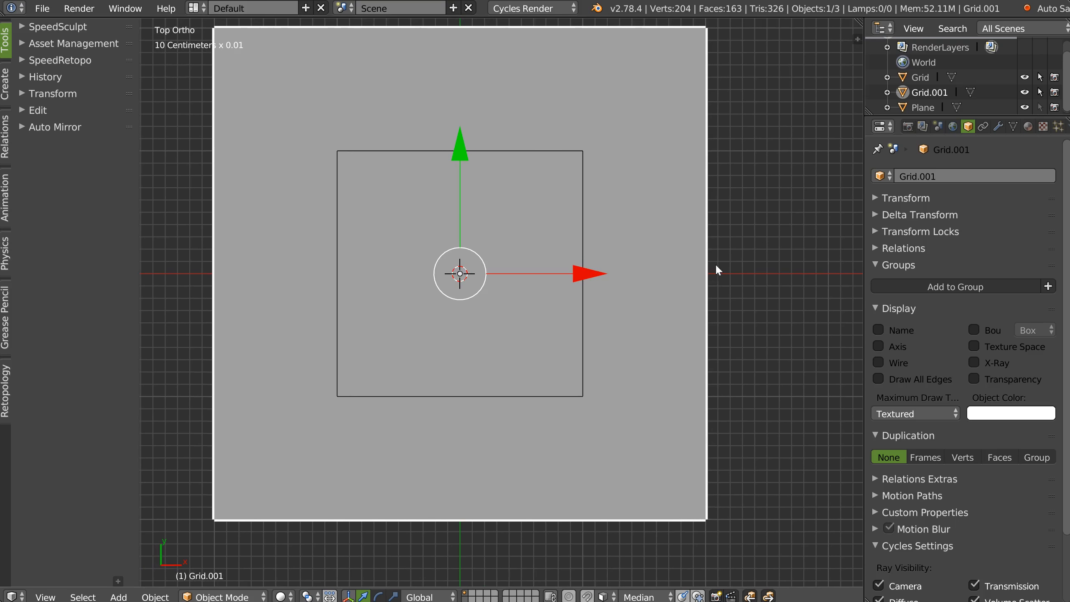
# - Add a Multiresolution modifier to the enlarged grid, set it to Simple, and subdivide it six times
pyautogui.click(998, 127)
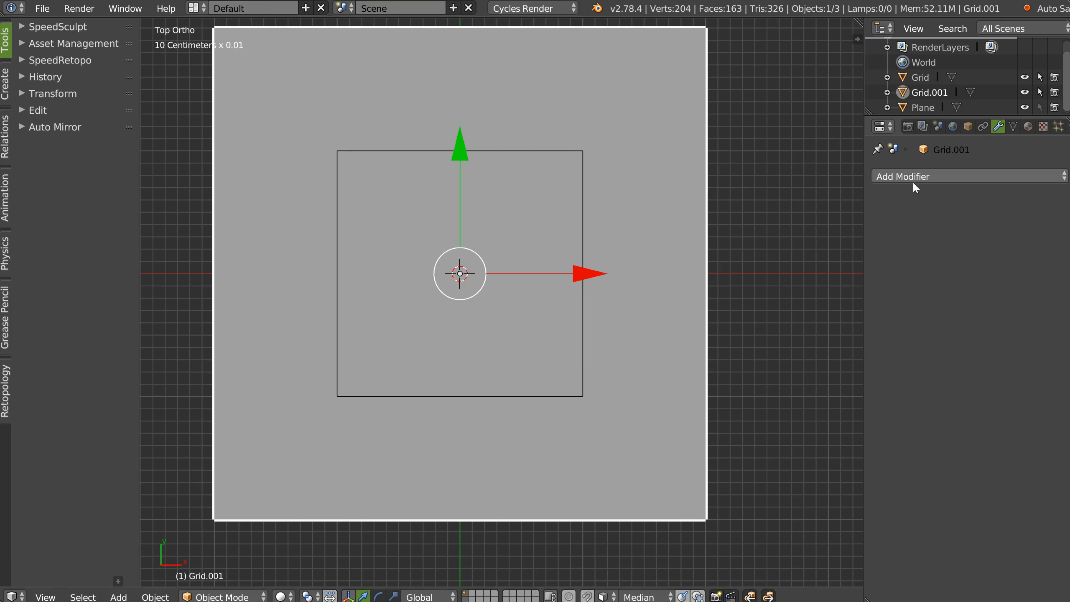
pyautogui.click(939, 175)
pyautogui.click(756, 343)
pyautogui.click(1006, 240)
pyautogui.click(1018, 257)
pyautogui.click(1016, 257)
pyautogui.click(1014, 256)
pyautogui.click(1015, 258)
pyautogui.click(1017, 258)
pyautogui.click(1016, 258)
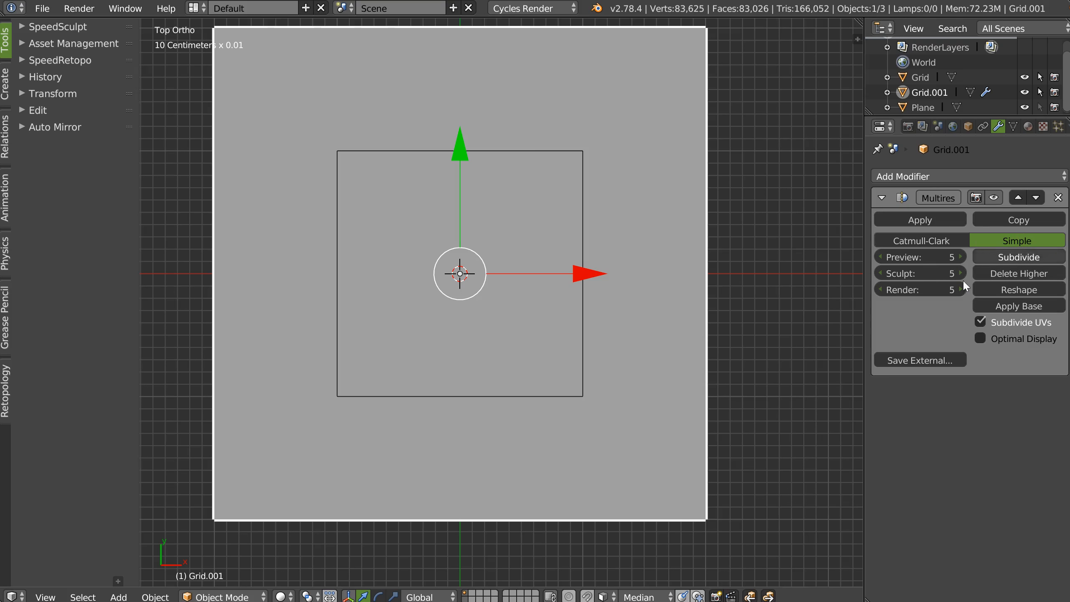
# - Set the Multires preview level to 2 and check the grid's wireframe density before returning to the shaded top view
pyautogui.click(906, 255)
pyautogui.write('2')
pyautogui.press('Return')
pyautogui.moveTo(451, 310)
pyautogui.mouseDown(button='middle')
pyautogui.moveTo(483, 264)
pyautogui.moveTo(471, 308)
pyautogui.moveTo(406, 335)
pyautogui.moveTo(433, 344)
pyautogui.mouseUp(button='middle')
pyautogui.hotkey('shift', 'z')
pyautogui.click(602, 308)
pyautogui.hotkey('shift', 'z')
pyautogui.click(454, 335)
pyautogui.press('KP_7')
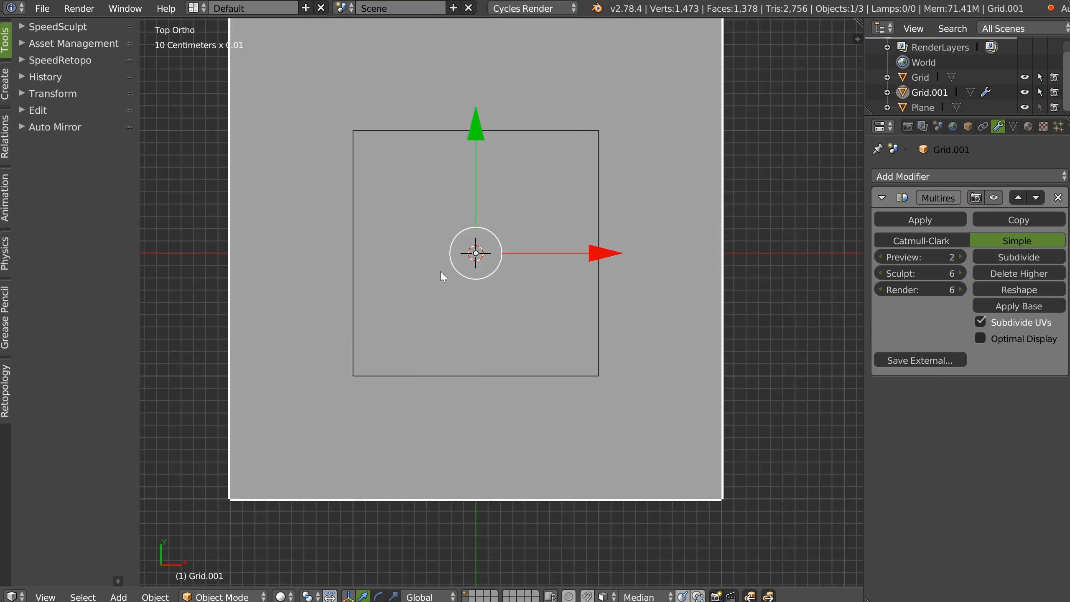
# - Put the enlarged grid in Sculpt Mode, choose the standard Brush, and reduce its radius to a small circle
pyautogui.press('Tab')
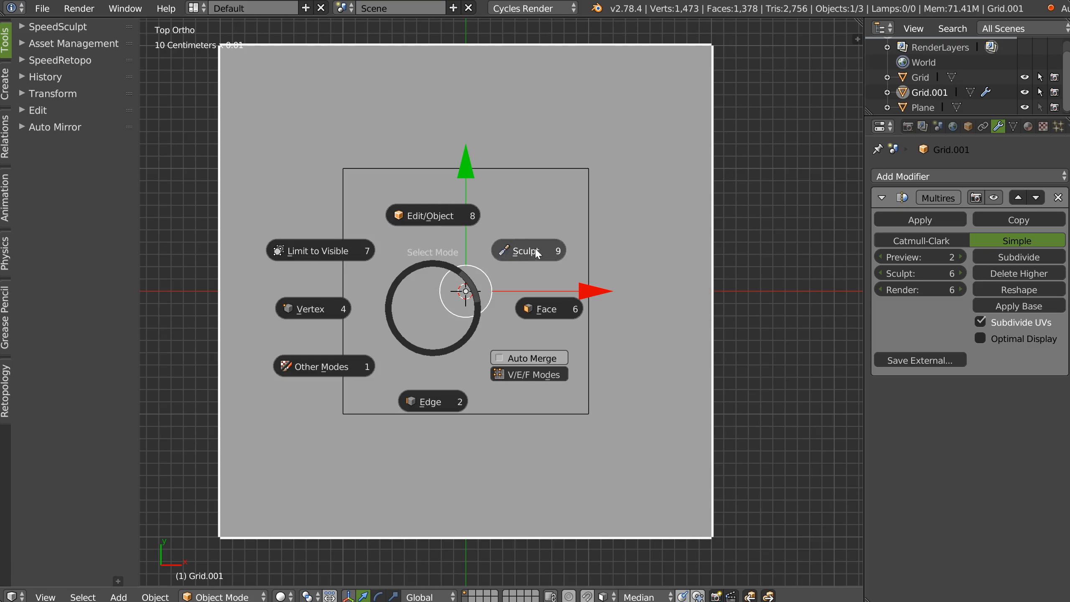
pyautogui.click(526, 249)
pyautogui.press('w')
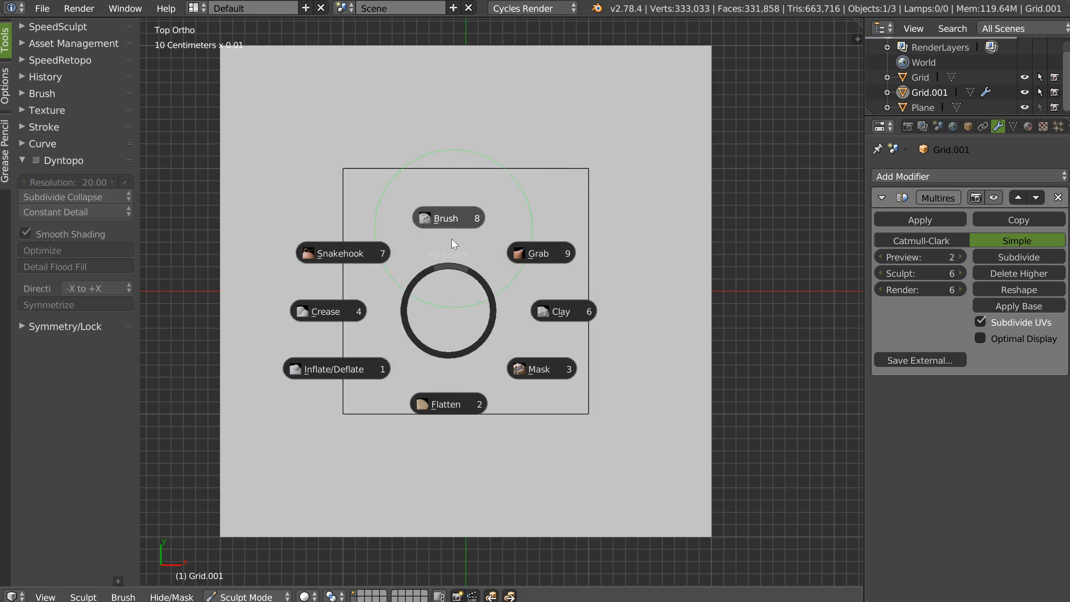
pyautogui.click(449, 218)
pyautogui.press('f')
pyautogui.click(374, 282)
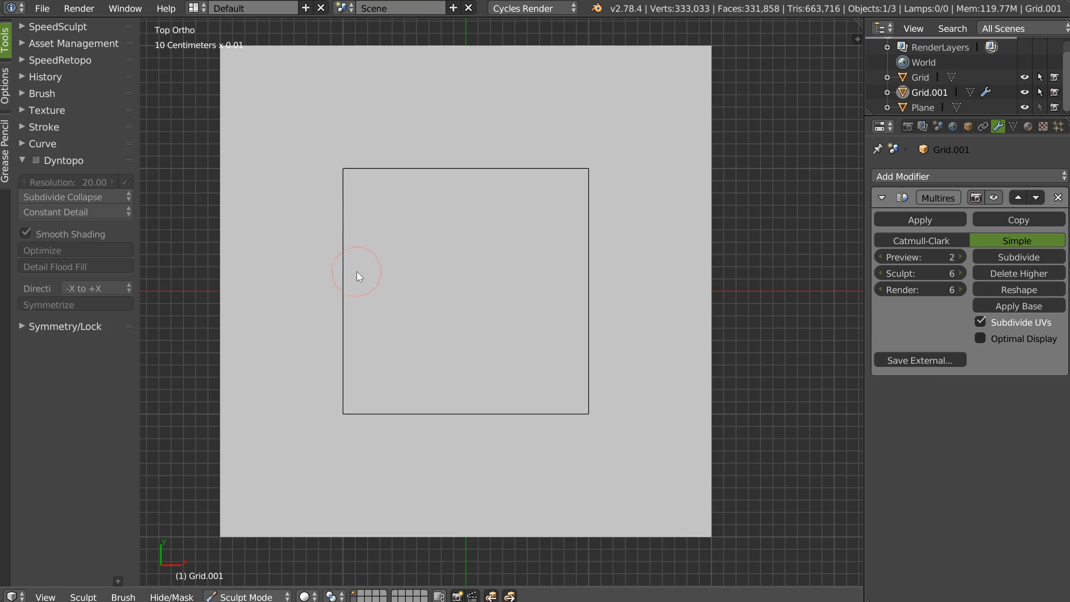
# - Sculpt two curved test strokes across the guide square's left edge, undoing each one
pyautogui.moveTo(335, 269); pyautogui.dragTo(463, 312)
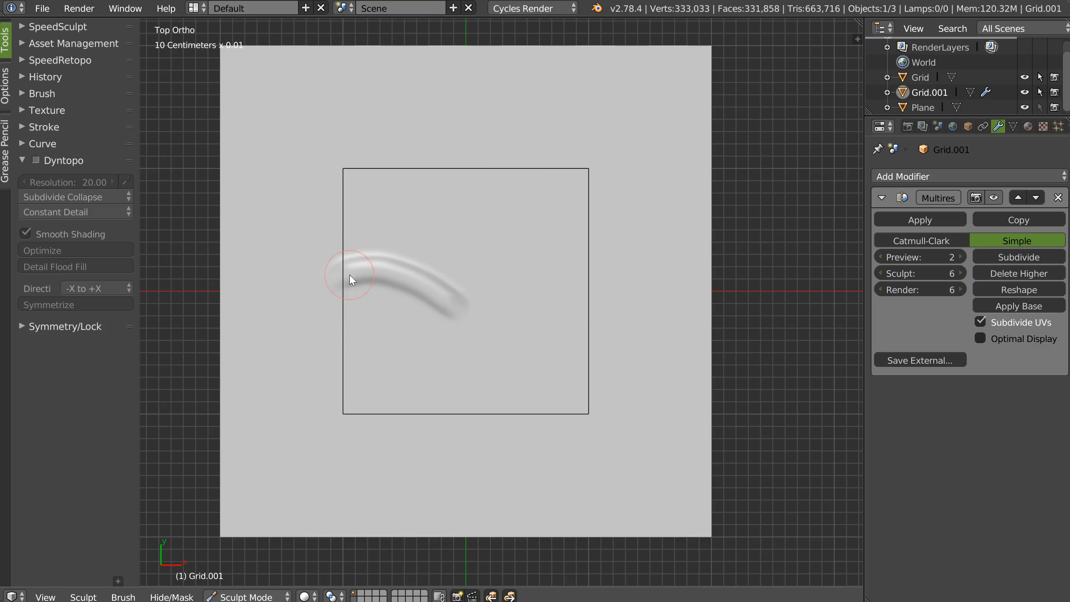
pyautogui.hotkey('ctrl', 'z')
pyautogui.moveTo(314, 290); pyautogui.dragTo(472, 285)
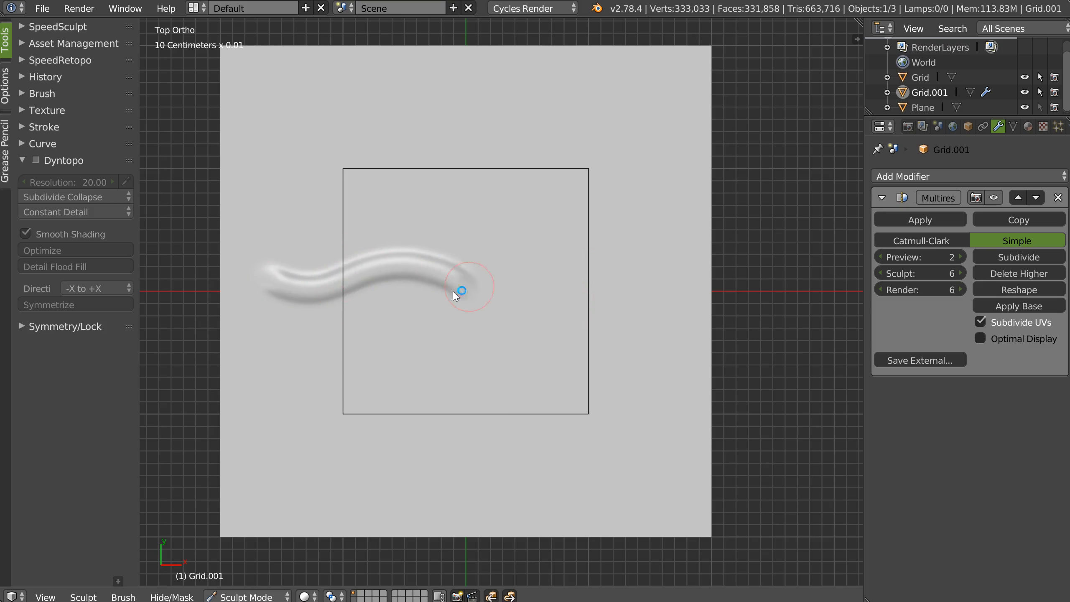
pyautogui.hotkey('ctrl', 'z')
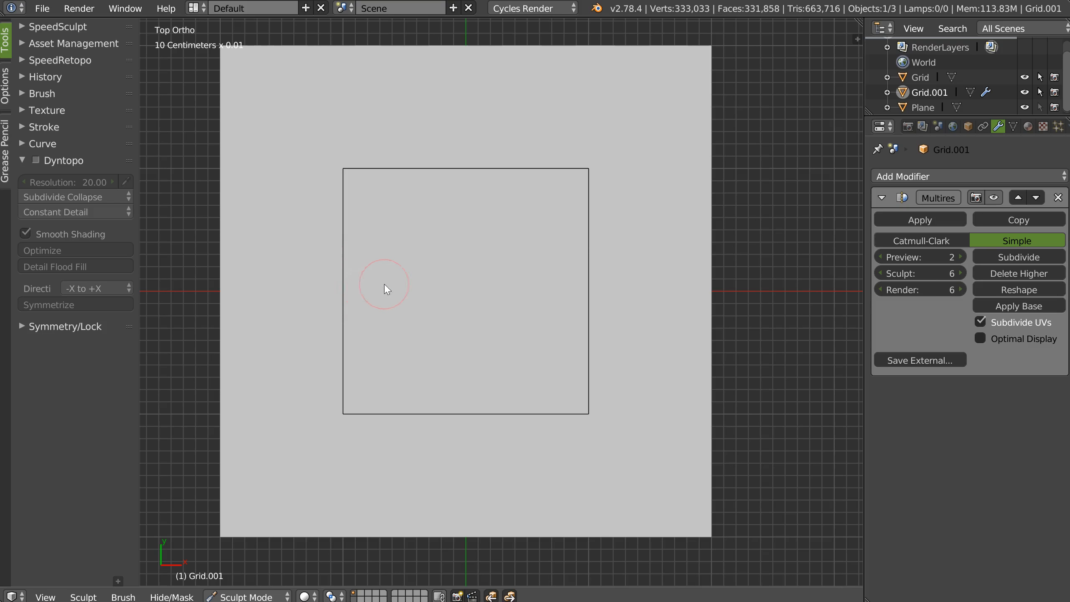
# - Enable sculpt tiling along X and Y, and test it with a wavy stroke that is undone
pyautogui.click(43, 324)
pyautogui.click(21, 160)
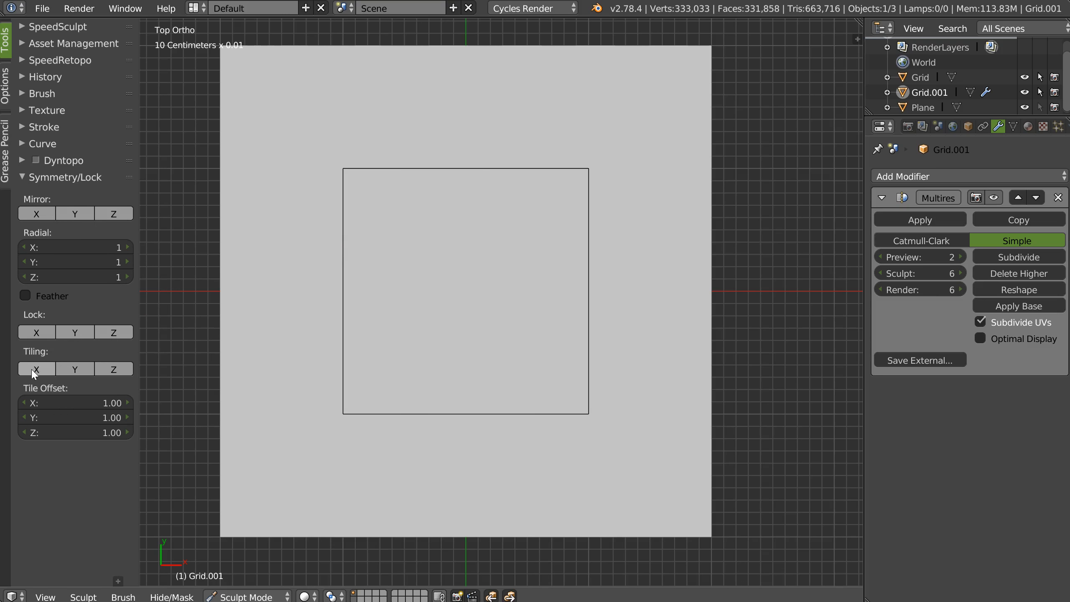
pyautogui.click(71, 369)
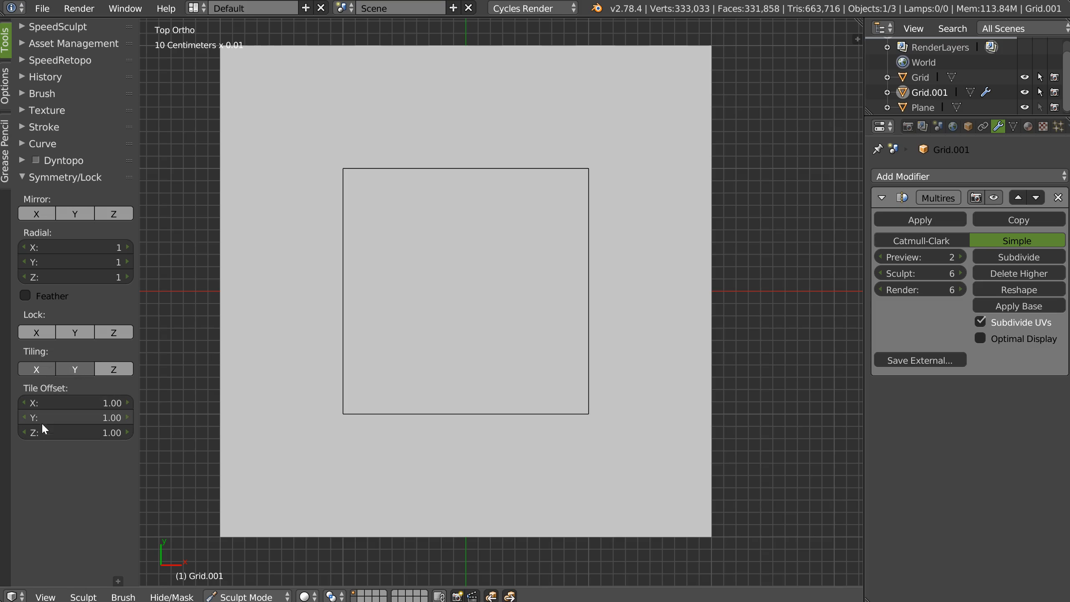
pyautogui.moveTo(304, 318)
pyautogui.mouseDown()
pyautogui.moveTo(341, 301)
pyautogui.moveTo(394, 311)
pyautogui.moveTo(569, 280)
pyautogui.mouseUp()
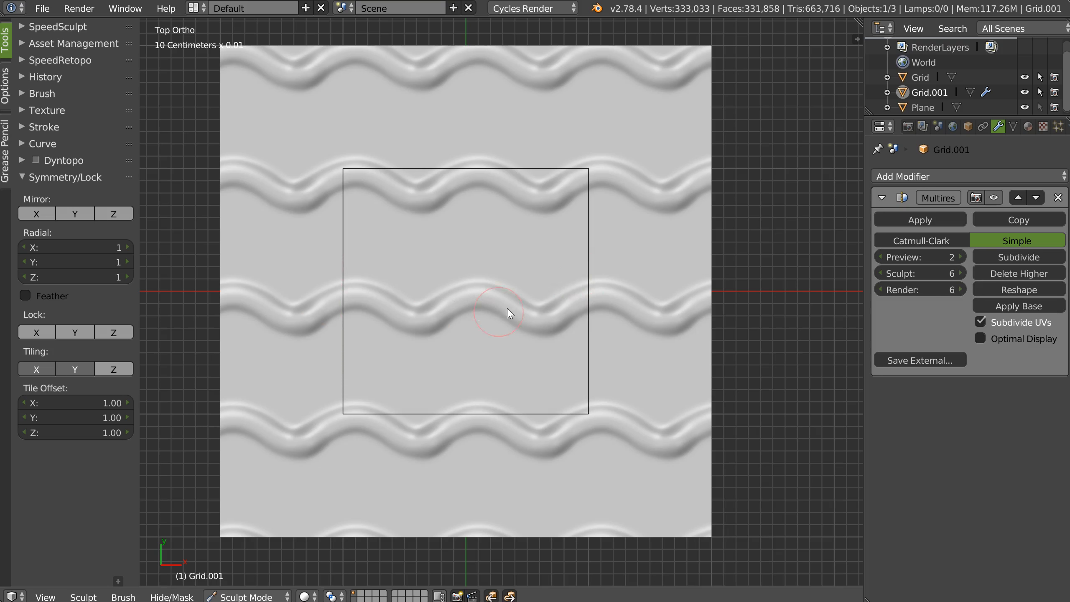
pyautogui.hotkey('ctrl', 'z')
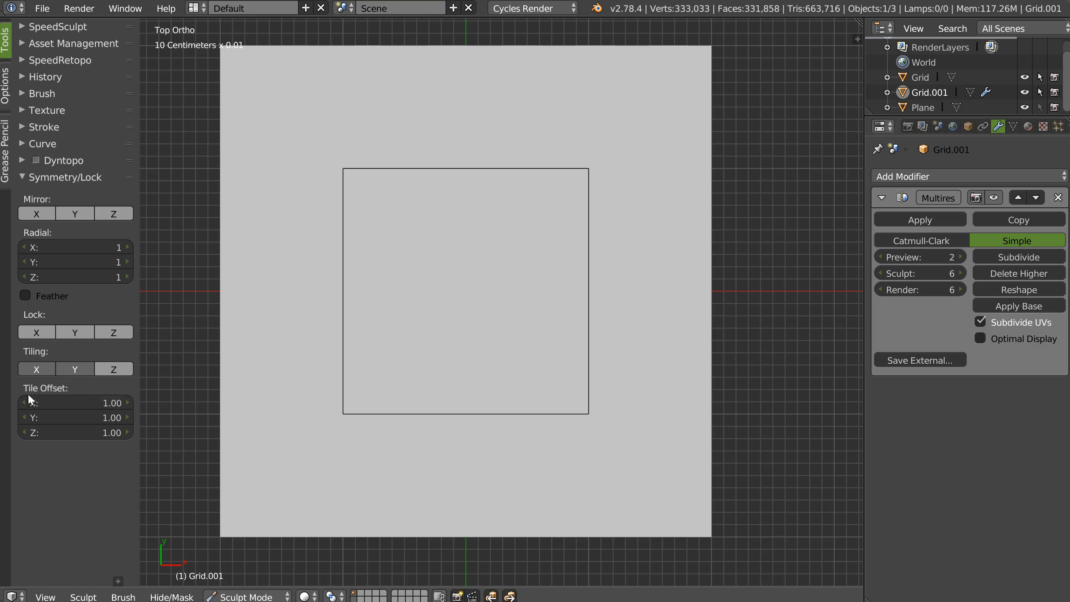
# - Set the X and Y tile offsets to 0.5 and sculpt a repeating wavy relief over the whole grid
pyautogui.click(64, 403)
pyautogui.write('.5')
pyautogui.press('Tab')
pyautogui.write('.5')
pyautogui.press('Return')
pyautogui.moveTo(331, 323)
pyautogui.mouseDown()
pyautogui.moveTo(367, 285)
pyautogui.moveTo(374, 291)
pyautogui.moveTo(289, 444)
pyautogui.mouseUp()
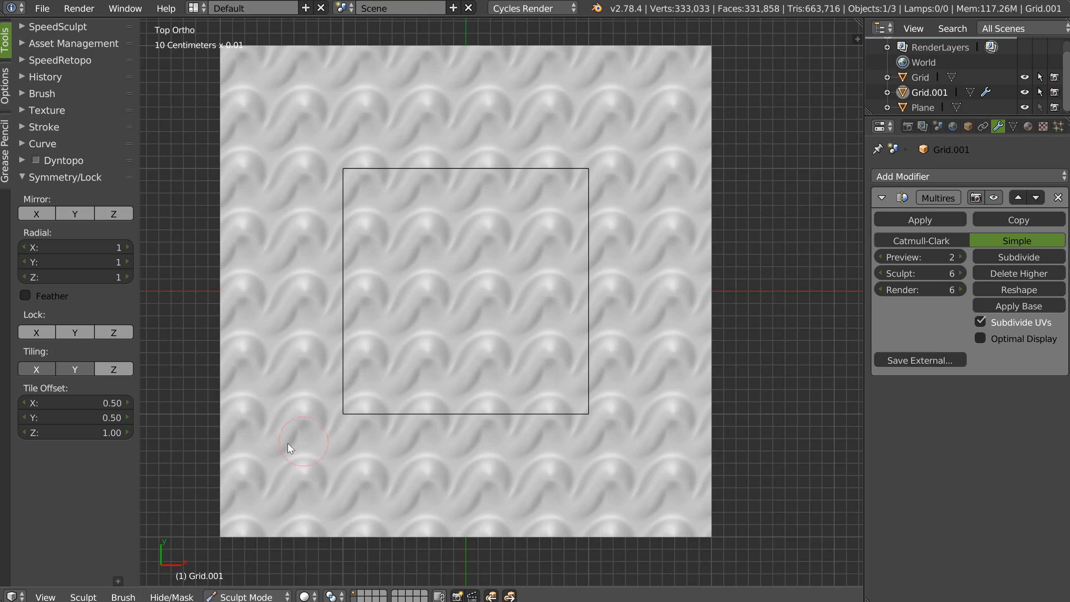
# - Return the sculpted grid to Object Mode and switch the render engine to Blender Render
pyautogui.moveTo(483, 358)
pyautogui.mouseDown(button='middle')
pyautogui.moveTo(424, 264)
pyautogui.moveTo(440, 320)
pyautogui.moveTo(418, 303)
pyautogui.moveTo(421, 337)
pyautogui.moveTo(441, 280)
pyautogui.moveTo(447, 306)
pyautogui.moveTo(434, 285)
pyautogui.moveTo(417, 288)
pyautogui.moveTo(428, 293)
pyautogui.mouseUp(button='middle')
pyautogui.press('Tab')
pyautogui.click(442, 302)
pyautogui.rightClick(417, 288)
pyautogui.rightClick(645, 262)
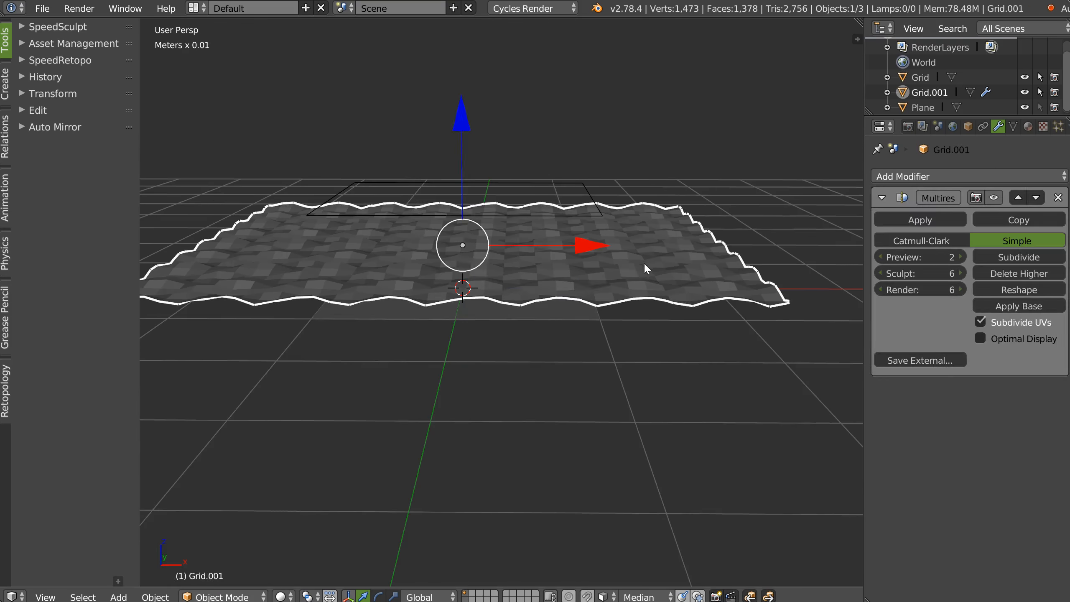
pyautogui.click(524, 8)
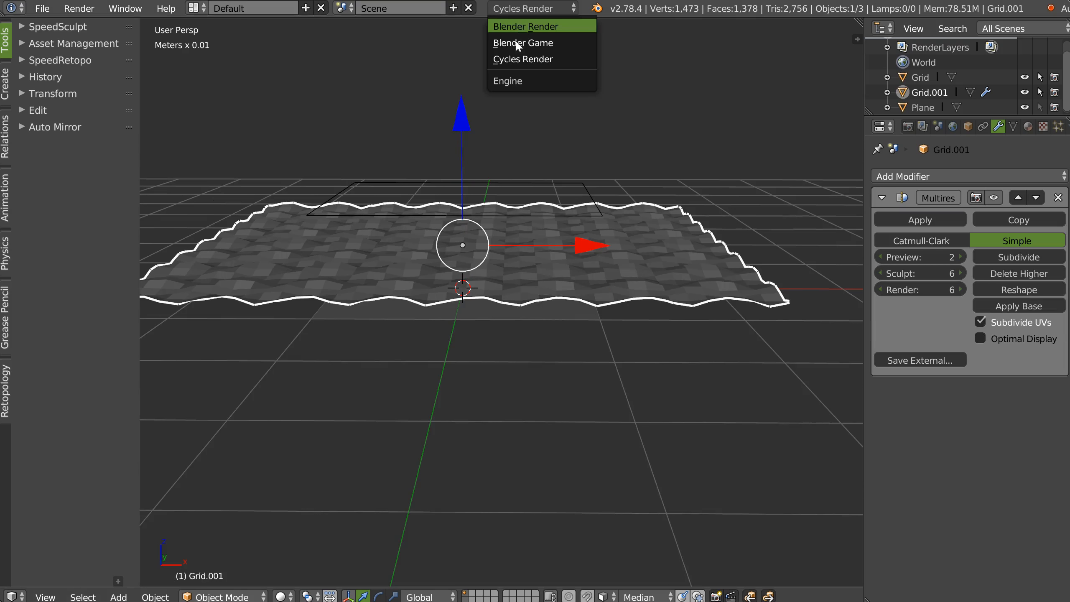
pyautogui.click(523, 26)
pyautogui.moveTo(452, 244); pyautogui.dragTo(483, 299, button='middle')
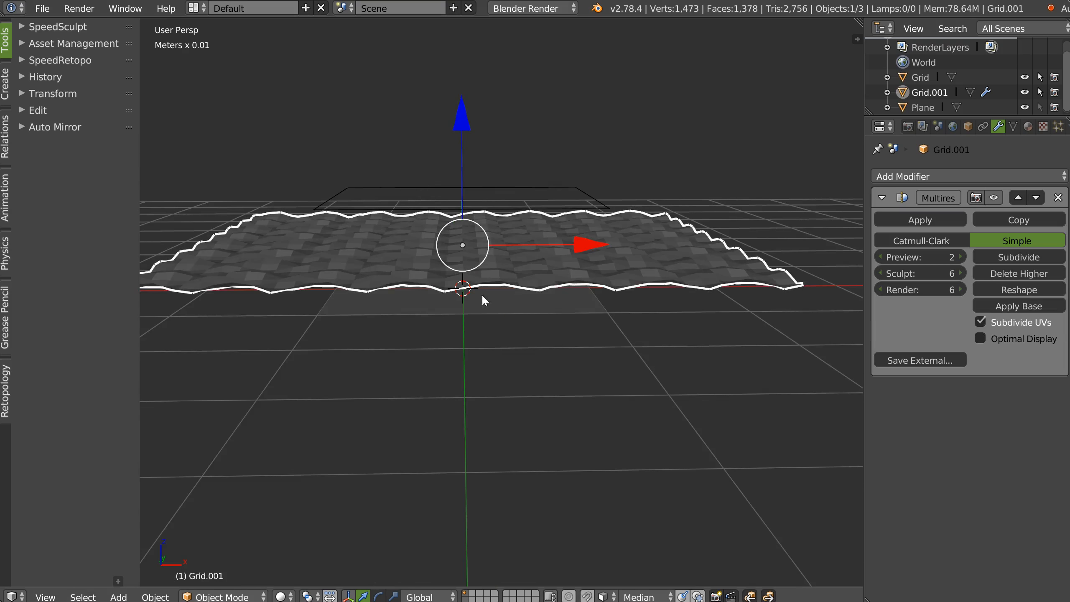
# - Select the small lower grid, restore the split 3D and UV editor view, and enter Edit Mode to show its UVs
pyautogui.rightClick(506, 306)
pyautogui.hotkey('shift', 'space')
pyautogui.click(408, 362)
pyautogui.hotkey('shift', 'space')
pyautogui.press('Tab')
pyautogui.click(413, 322)
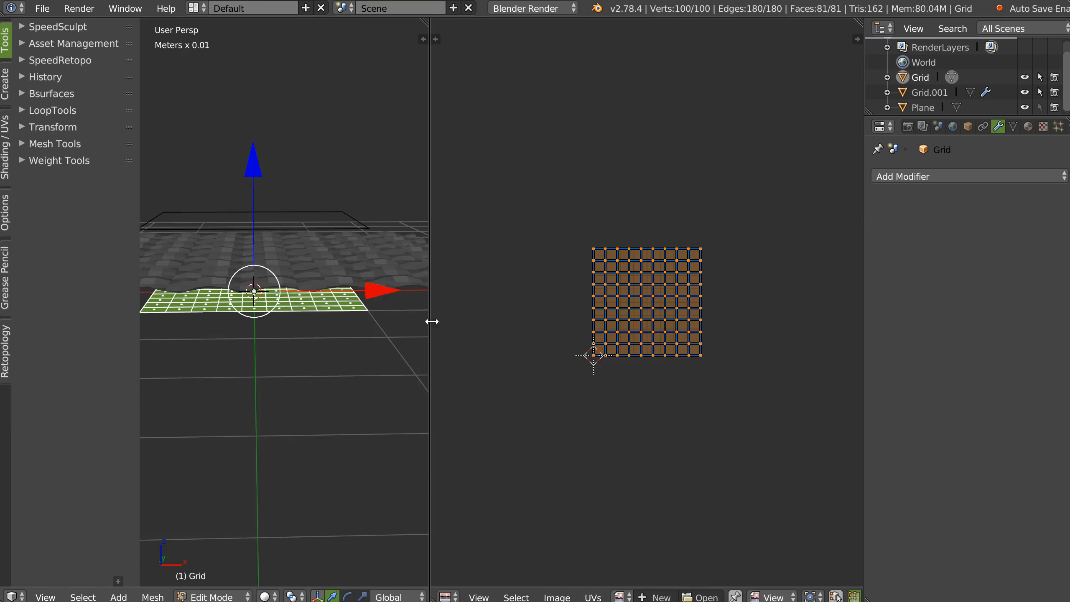
# - Create a new 1024 × 1024 px blank image named tile without alpha for the grid's UVs
pyautogui.click(661, 597)
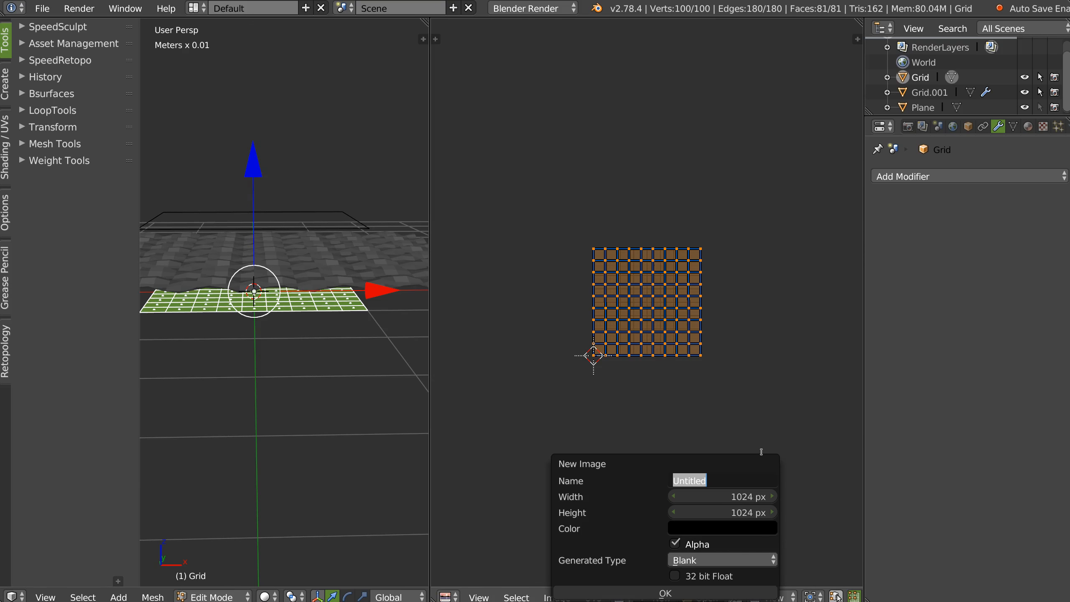
pyautogui.press('Return')
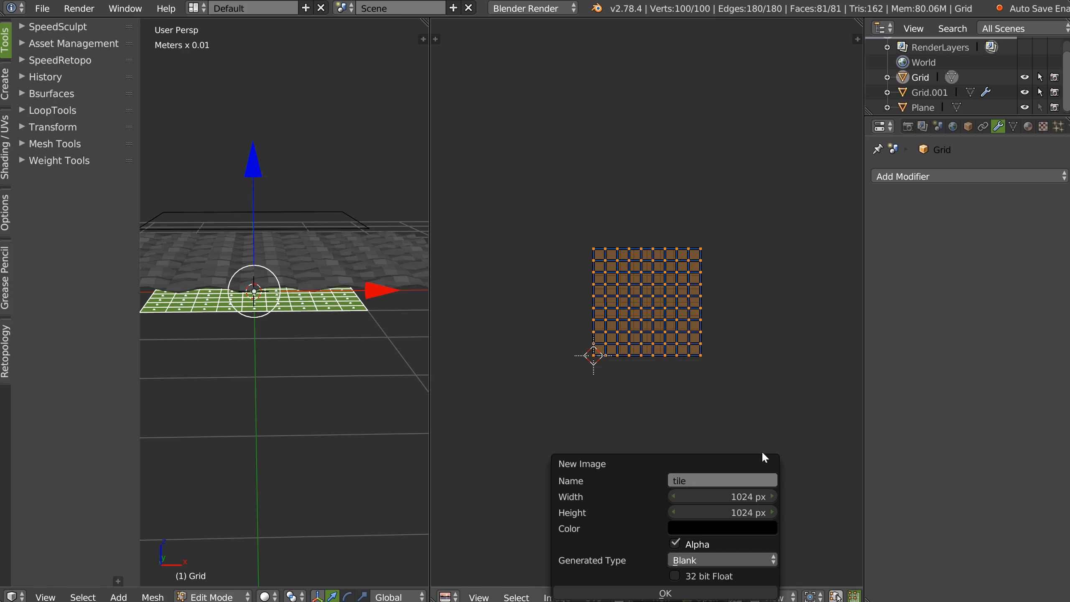
pyautogui.click(675, 543)
pyautogui.click(681, 593)
# - Return to Object Mode and select the sculpted grid plus the small lower grid, with the lower one active
pyautogui.press('Tab')
pyautogui.moveTo(356, 286); pyautogui.dragTo(408, 256, button='middle')
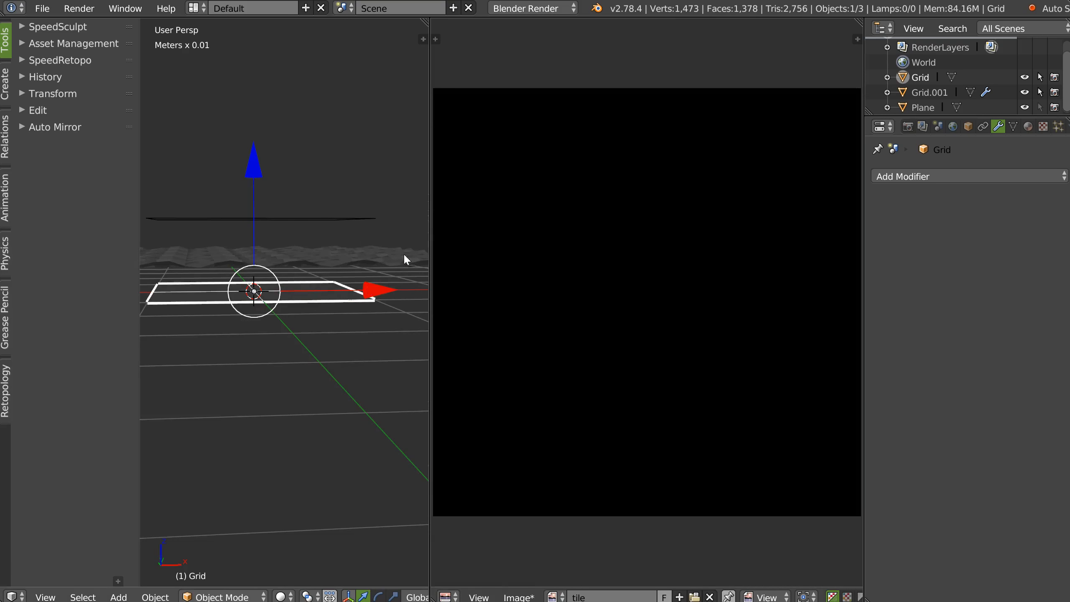
pyautogui.rightClick(408, 256)
pyautogui.keyDown('shift'); pyautogui.rightClick(326, 297); pyautogui.keyUp('shift')
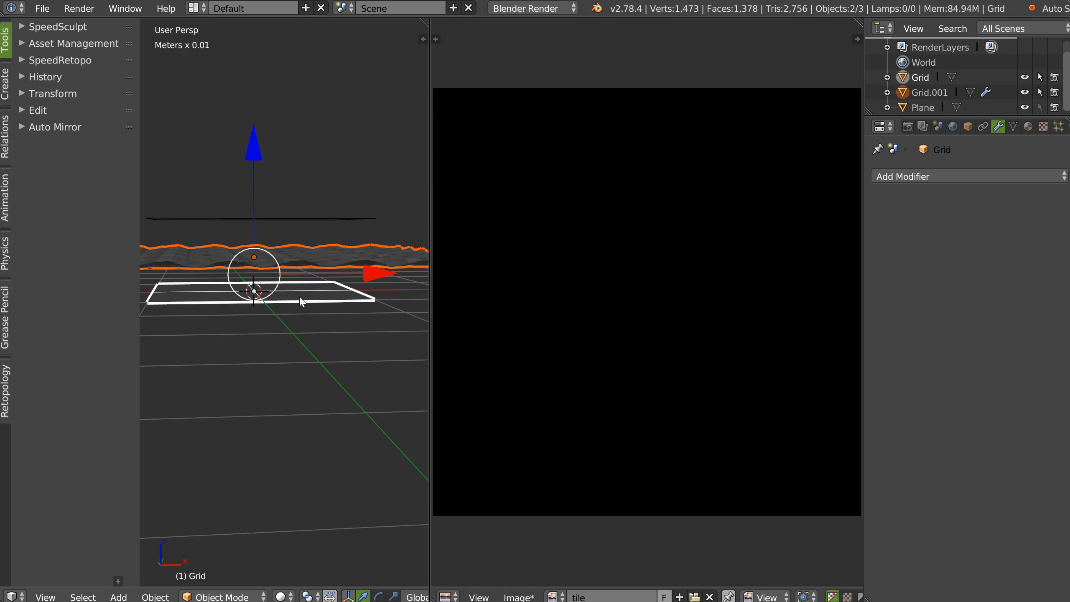
# - Bake a tangent-space normal map with Bake Mode set to Normals and Selected to Active enabled
pyautogui.click(908, 126)
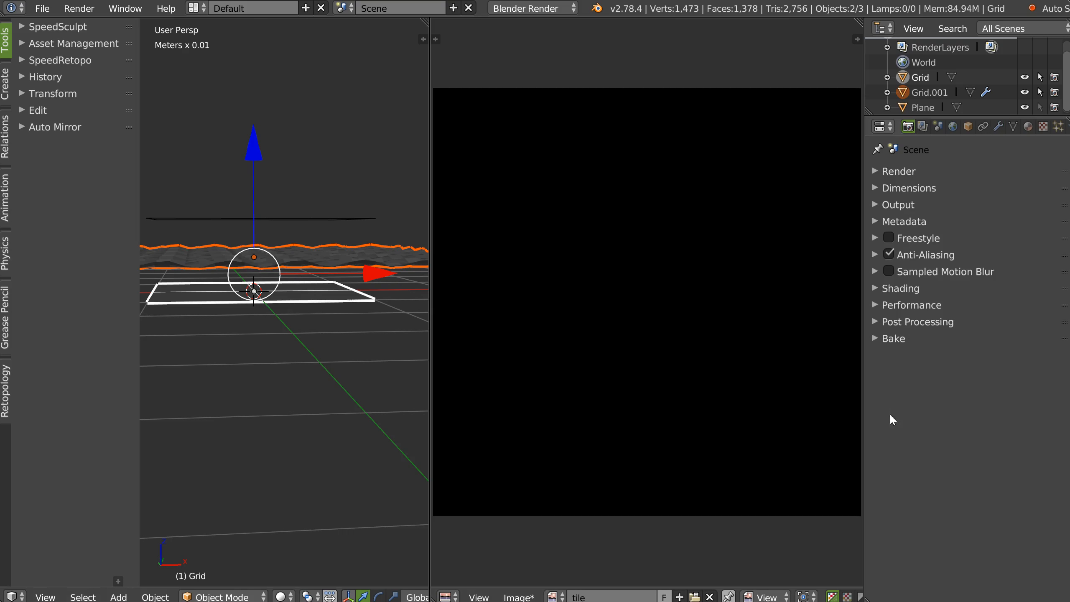
pyautogui.click(874, 339)
pyautogui.click(959, 379)
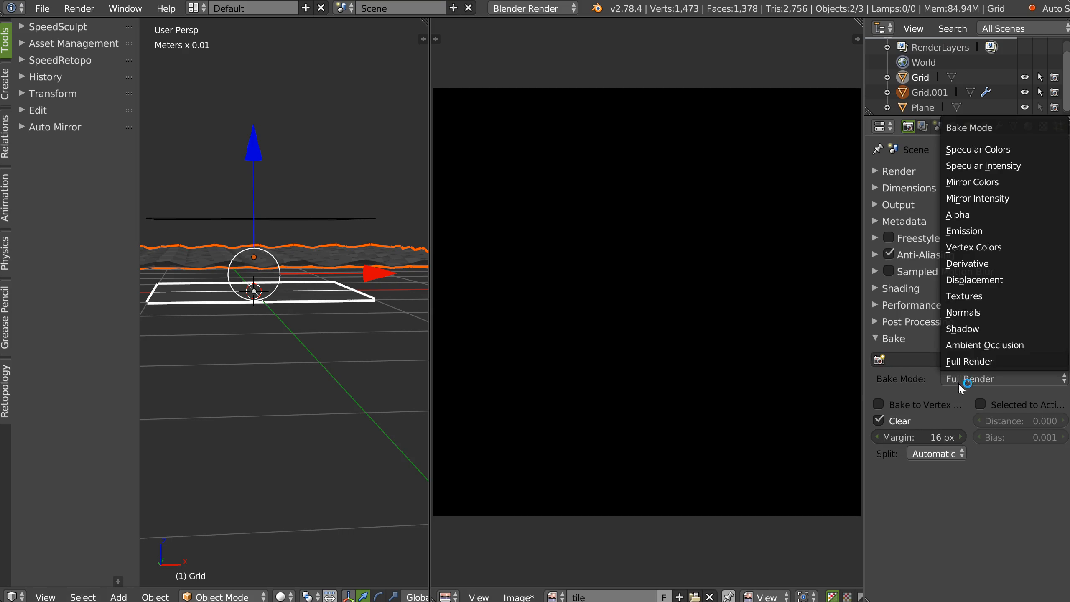
pyautogui.click(967, 311)
pyautogui.click(987, 441)
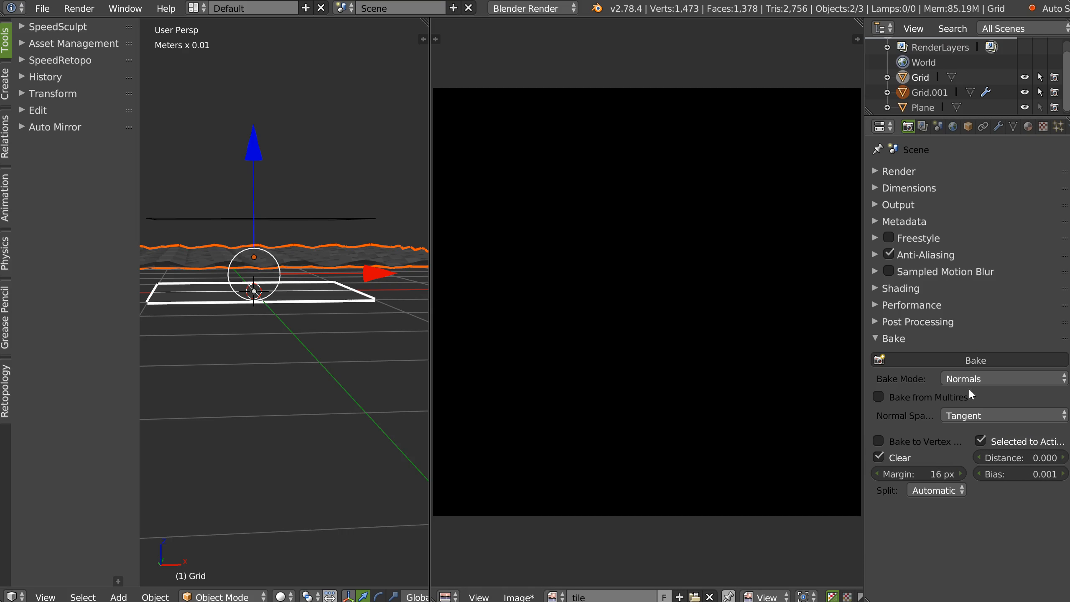
pyautogui.click(964, 360)
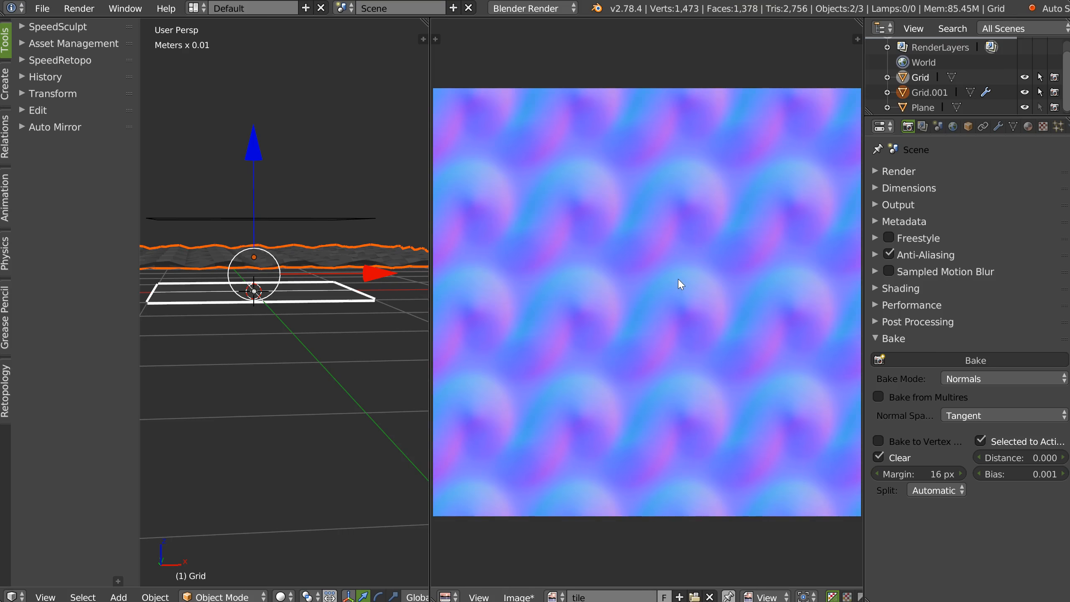
# - Turn on Repeat display for the baked tile image and inspect the repeated pattern for seams
pyautogui.scroll(-2, 683, 231)
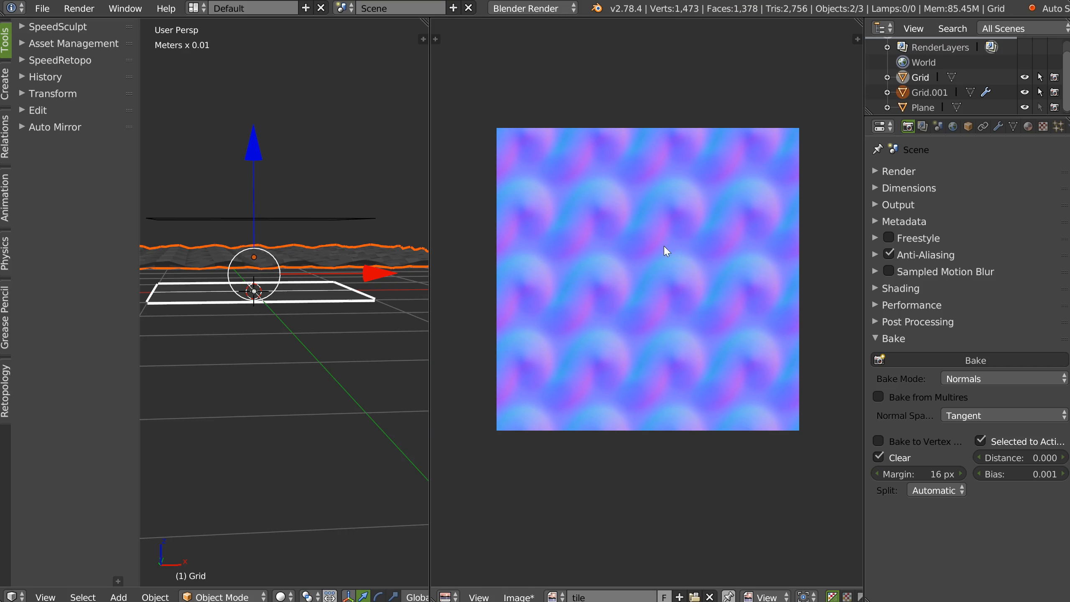
pyautogui.press('n')
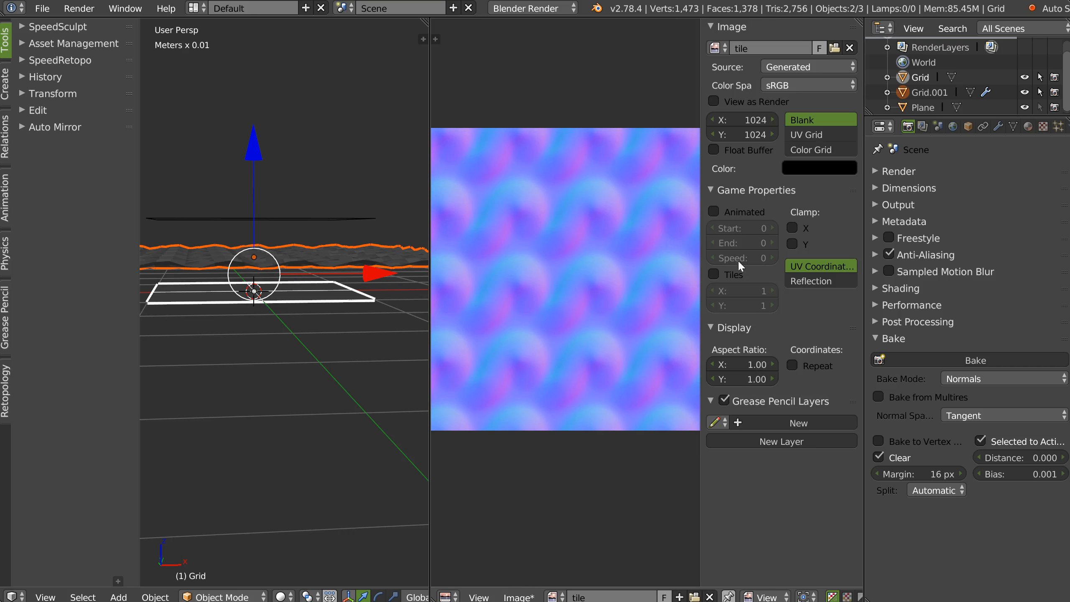
pyautogui.click(792, 365)
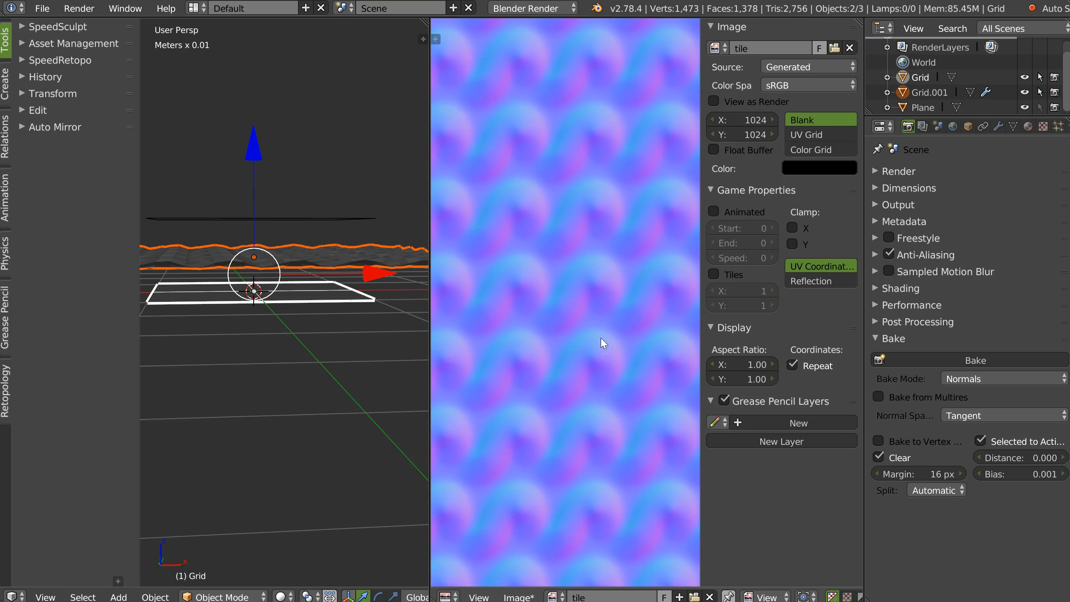
pyautogui.press('n')
pyautogui.scroll(-8, 723, 252)
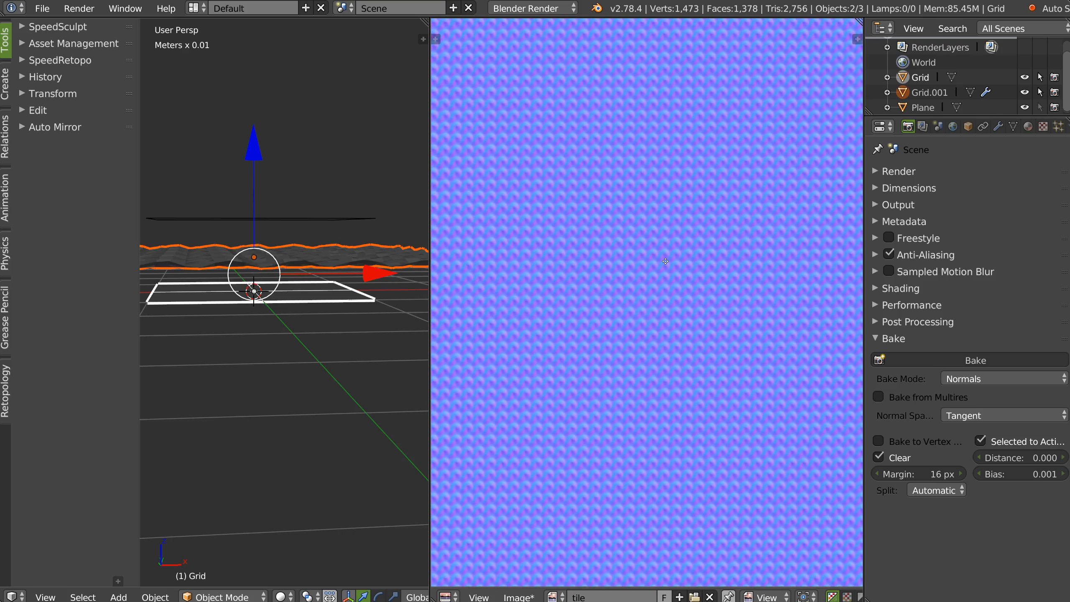
pyautogui.scroll(10, 666, 261)
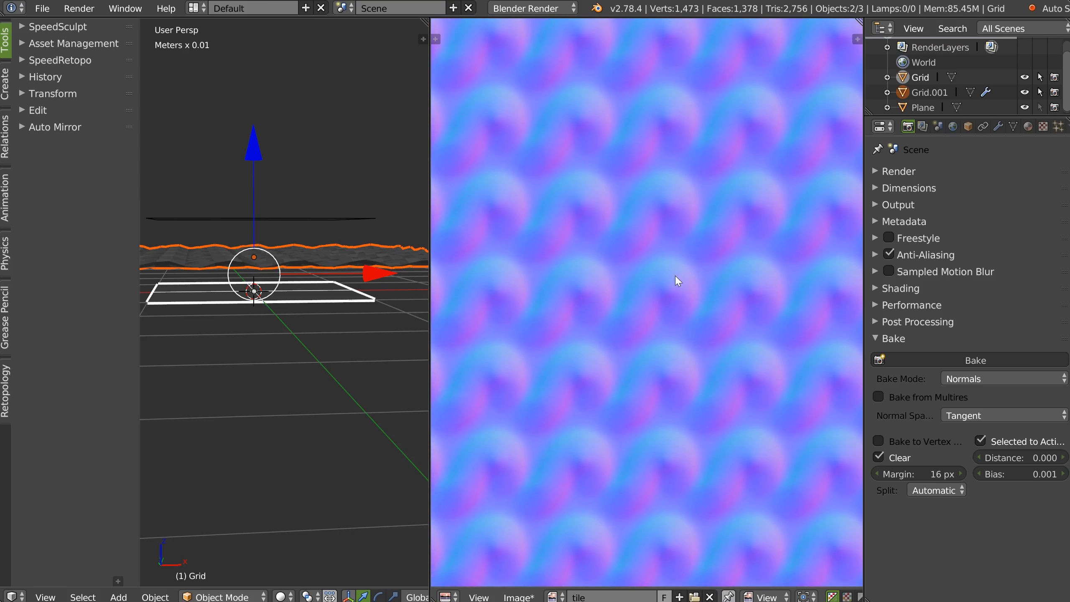
pyautogui.moveTo(675, 281); pyautogui.dragTo(647, 280, button='middle')
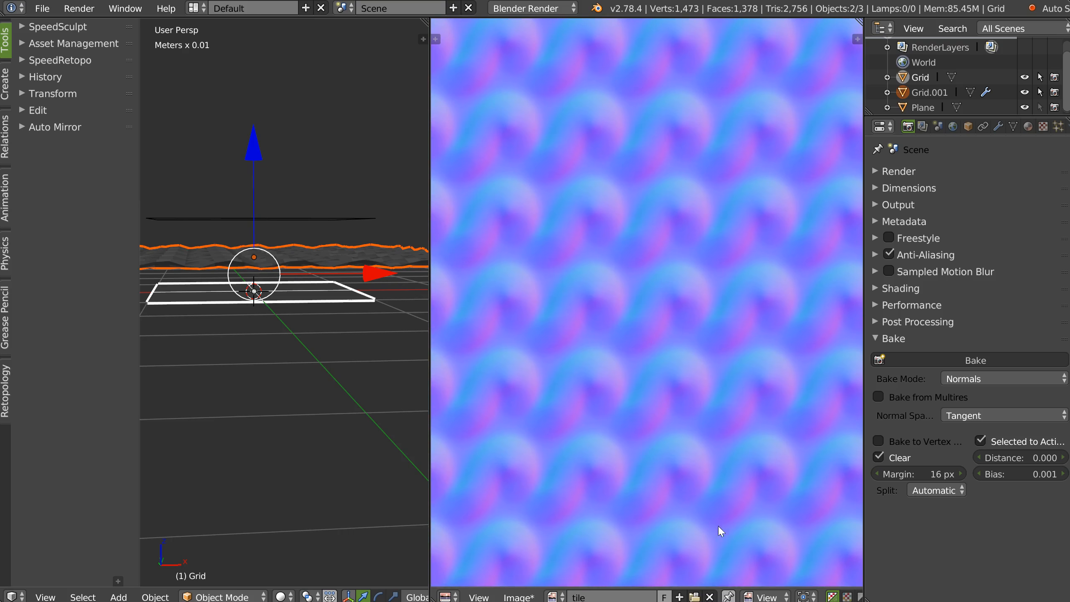
# - Save the baked normal map image and examine its repeated pattern at different scales
pyautogui.hotkey('alt', 's')
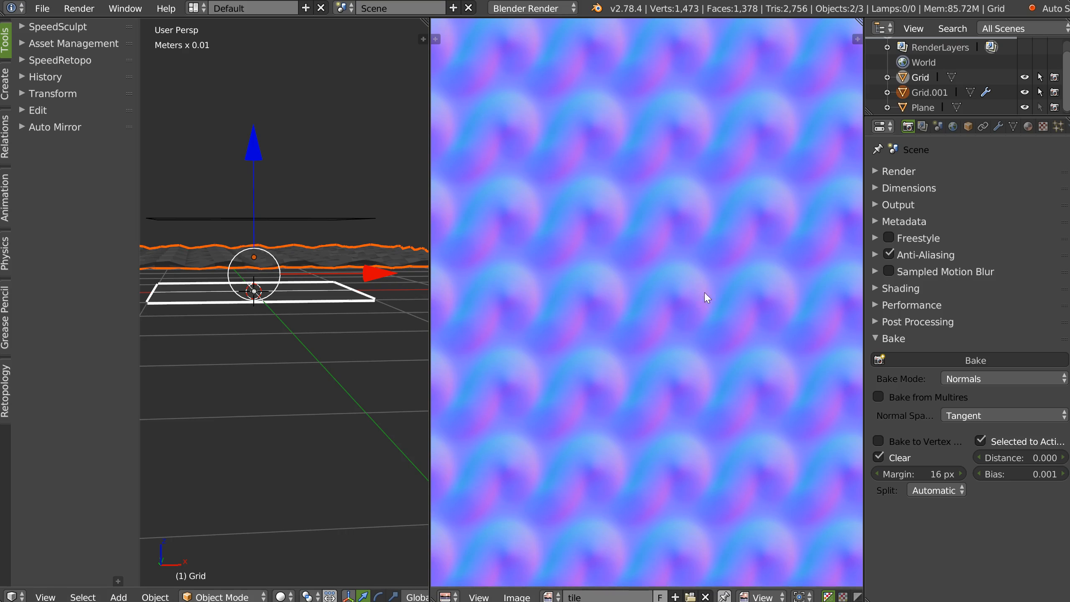
pyautogui.scroll(-14, 704, 293)
pyautogui.moveTo(665, 301)
pyautogui.mouseDown(button='middle')
pyautogui.moveTo(650, 306)
pyautogui.moveTo(673, 290)
pyautogui.mouseUp(button='middle')
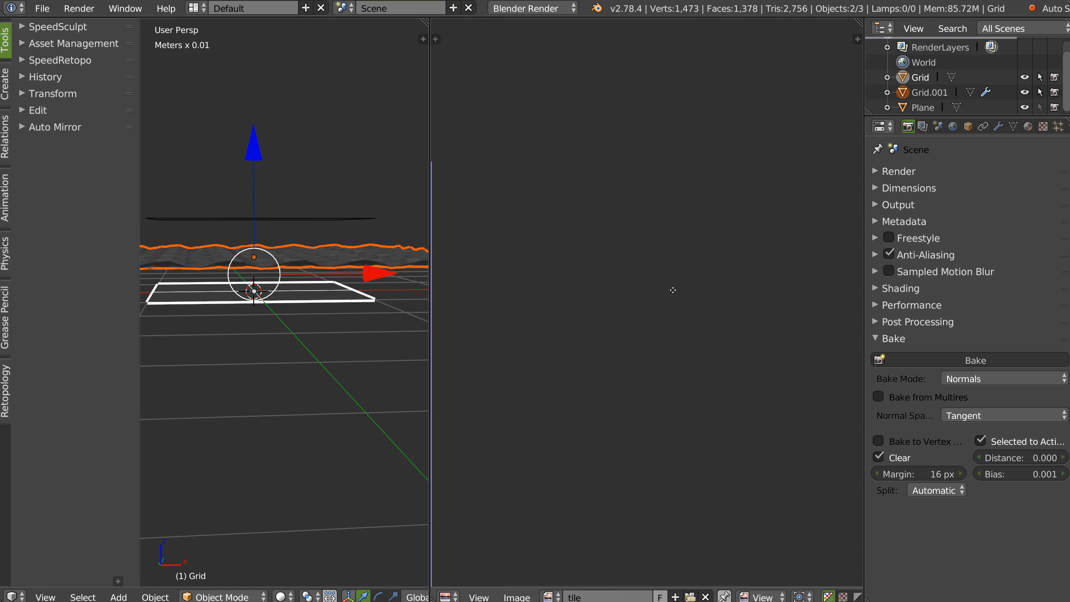
pyautogui.scroll(10, 673, 290)
pyautogui.scroll(1, 319, 258)
pyautogui.scroll(-2, 319, 259)
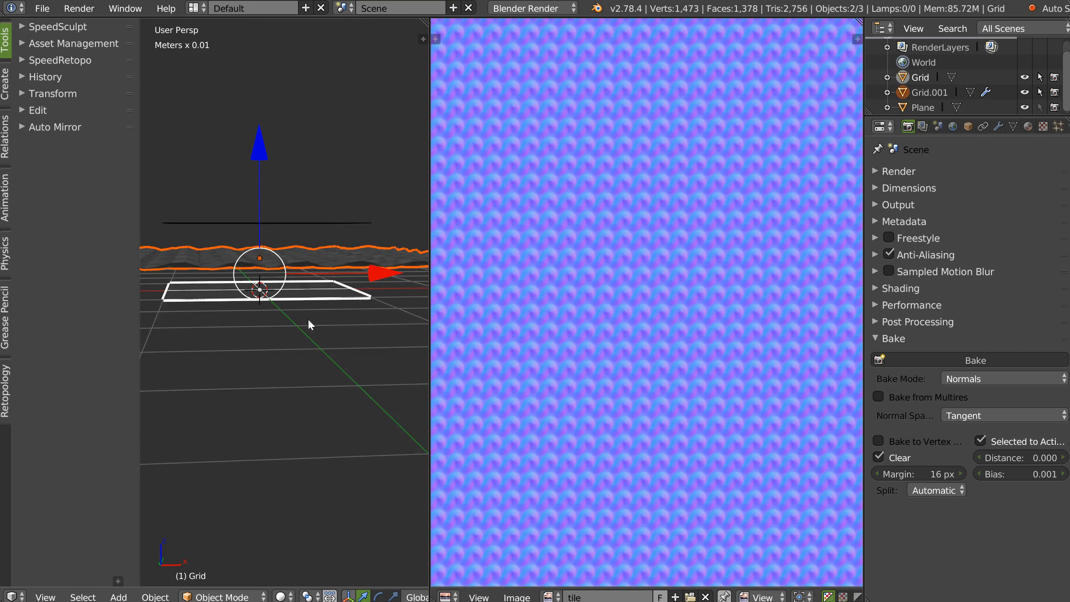
# - Remove the image editor from the layout so the 3D view fills the whole working area
pyautogui.press('KP_7')
pyautogui.scroll(3, 317, 302)
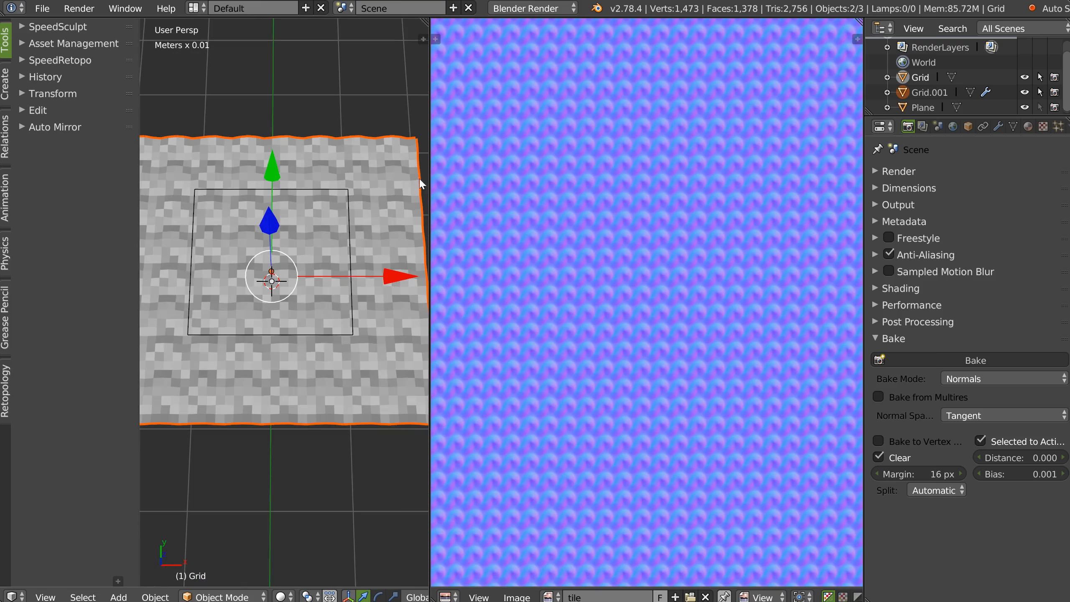
pyautogui.press('space')
pyautogui.click(605, 243)
# - Select the large sculpted grid Grid.001 and remove its Multires modifier to clear the previous sculpt
pyautogui.keyDown('shift'); pyautogui.moveTo(574, 306); pyautogui.dragTo(542, 305, button='middle'); pyautogui.keyUp('shift')
pyautogui.moveTo(585, 386); pyautogui.dragTo(657, 274, button='middle')
pyautogui.rightClick(585, 364)
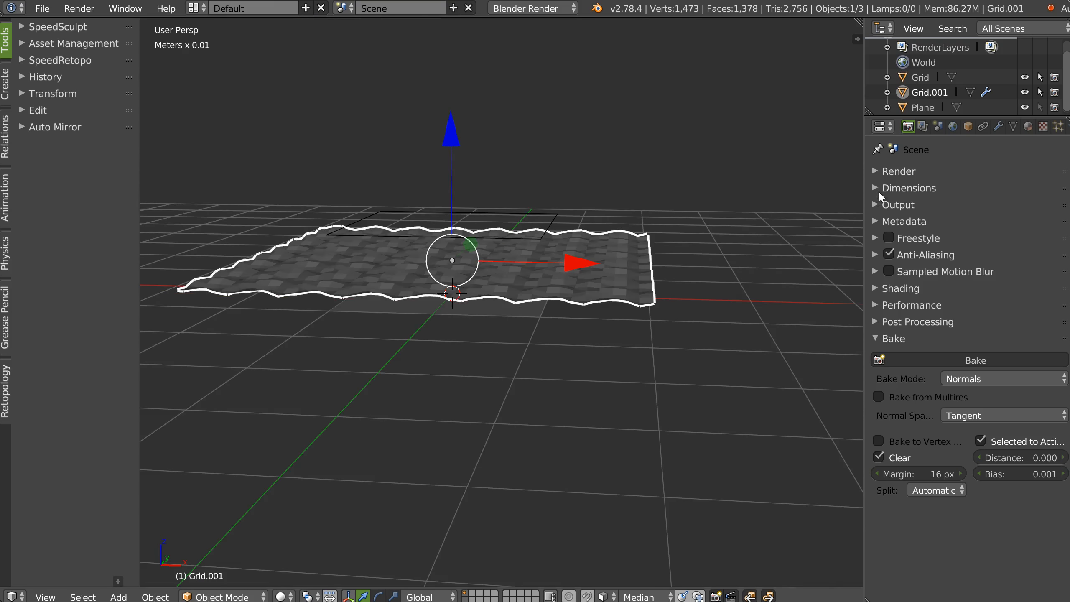
pyautogui.click(997, 127)
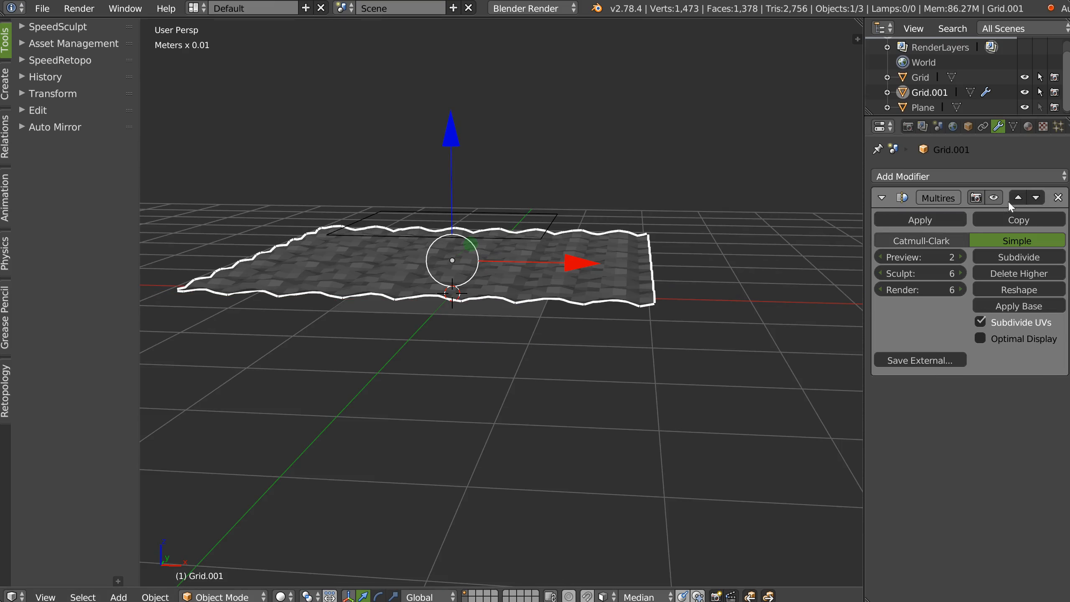
pyautogui.click(1061, 201)
# - Add a new Multiresolution modifier to the large grid, set it to Simple and subdivide it six times
pyautogui.click(931, 176)
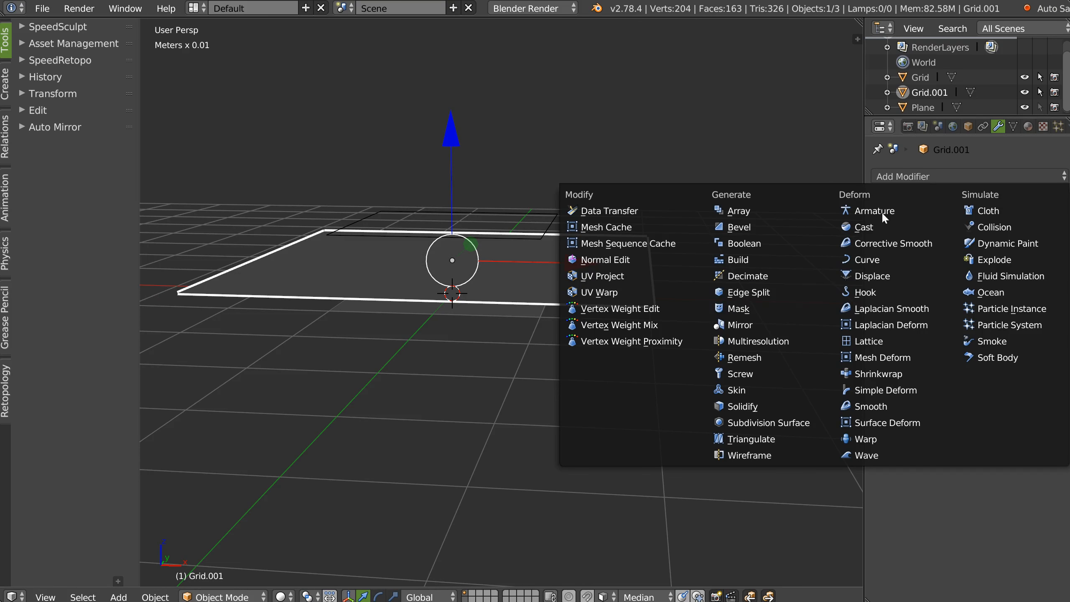
pyautogui.click(750, 340)
pyautogui.click(1017, 240)
pyautogui.click(1015, 255)
pyautogui.click(1015, 256)
pyautogui.click(1015, 256)
pyautogui.click(1017, 255)
pyautogui.click(1016, 256)
pyautogui.click(1016, 256)
# - Set the Multires Preview level to 3
pyautogui.click(881, 255)
pyautogui.click(880, 255)
pyautogui.click(880, 255)
# - Switch the large grid to Sculpt Mode in an orthographic top view centred on the tile outline
pyautogui.press('KP_7')
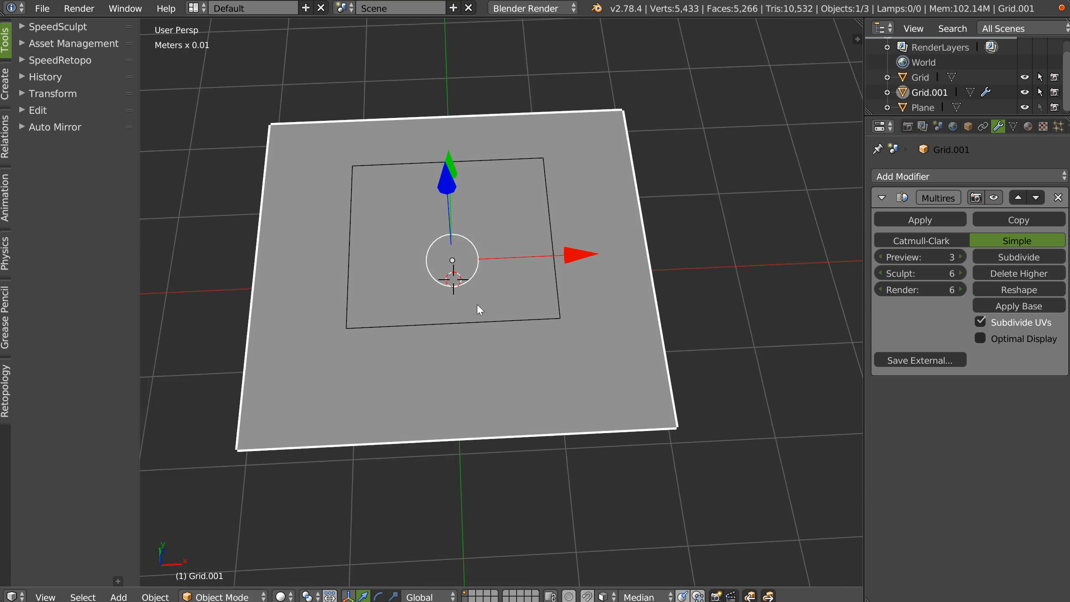
pyautogui.press('Tab')
pyautogui.click(521, 238)
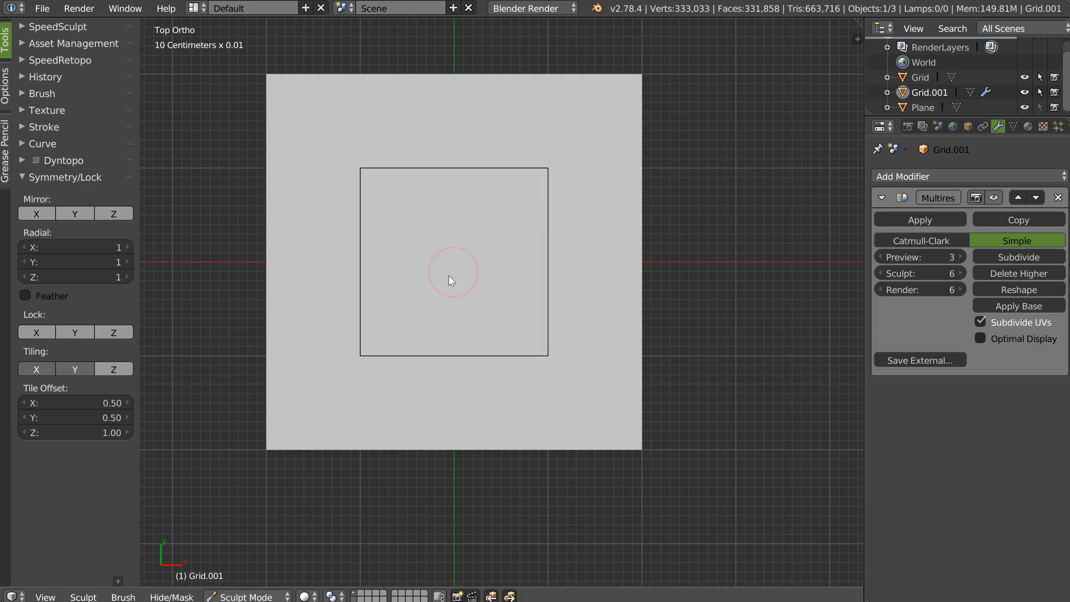
pyautogui.scroll(2, 442, 268)
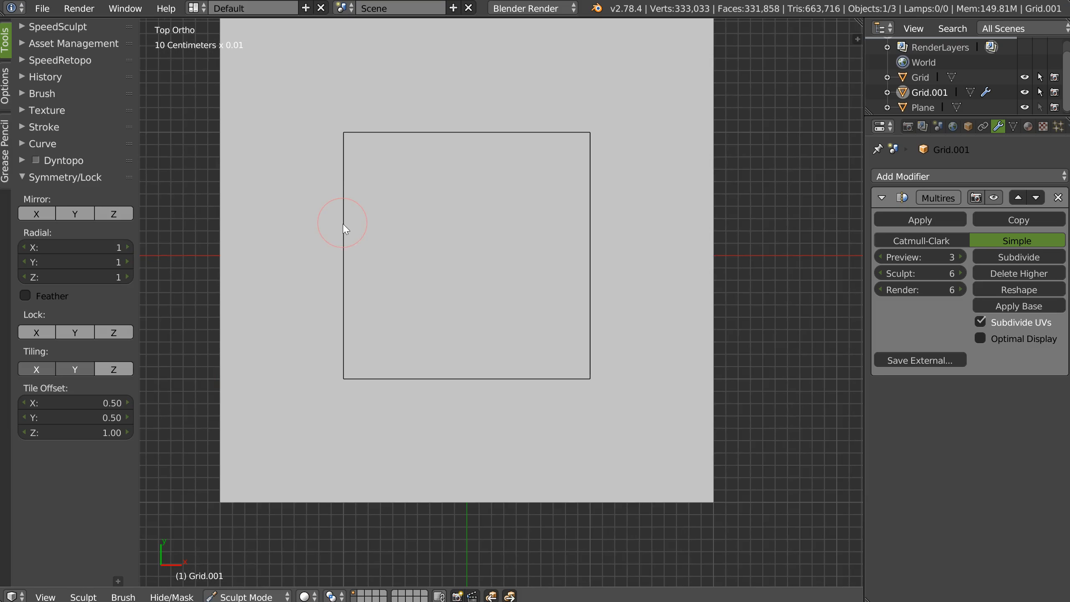
# - Set the sculpt Tile Offset to 2.00 on both X and Y
pyautogui.click(70, 404)
pyautogui.write('2')
pyautogui.press('Tab')
# - Test the new tile offset with a SculptDraw dab on the tile outline's left edge and undo it
pyautogui.press('w')
pyautogui.click(354, 248)
pyautogui.click(341, 260)
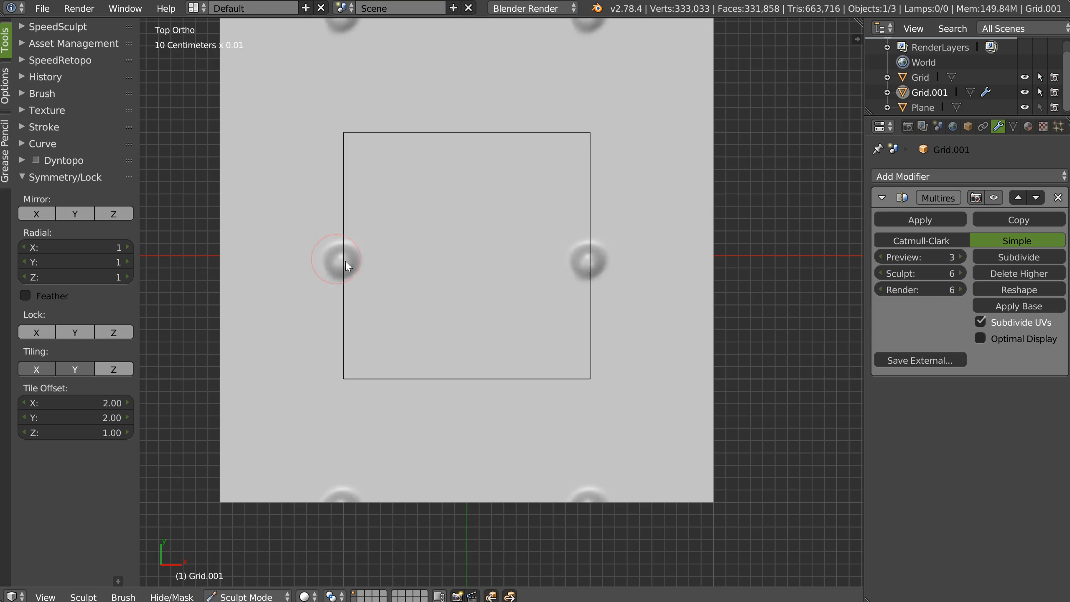
pyautogui.hotkey('ctrl', 'z')
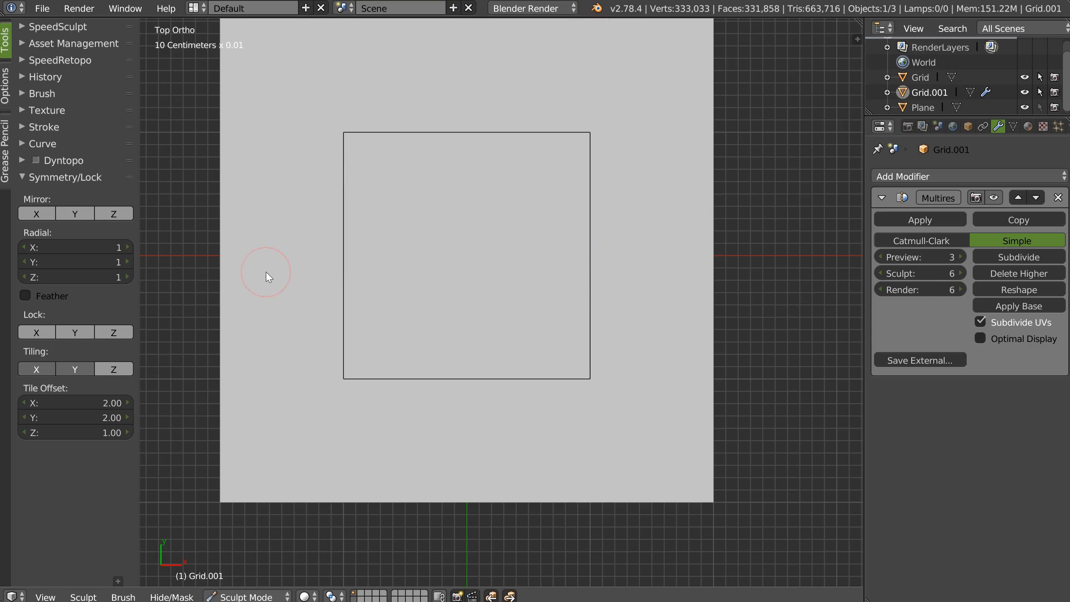
# - Test the tiling with wavy strokes across the tile borders and a central dab, and undo them all
pyautogui.moveTo(262, 275)
pyautogui.mouseDown()
pyautogui.moveTo(353, 242)
pyautogui.moveTo(442, 252)
pyautogui.mouseUp()
pyautogui.click(465, 265)
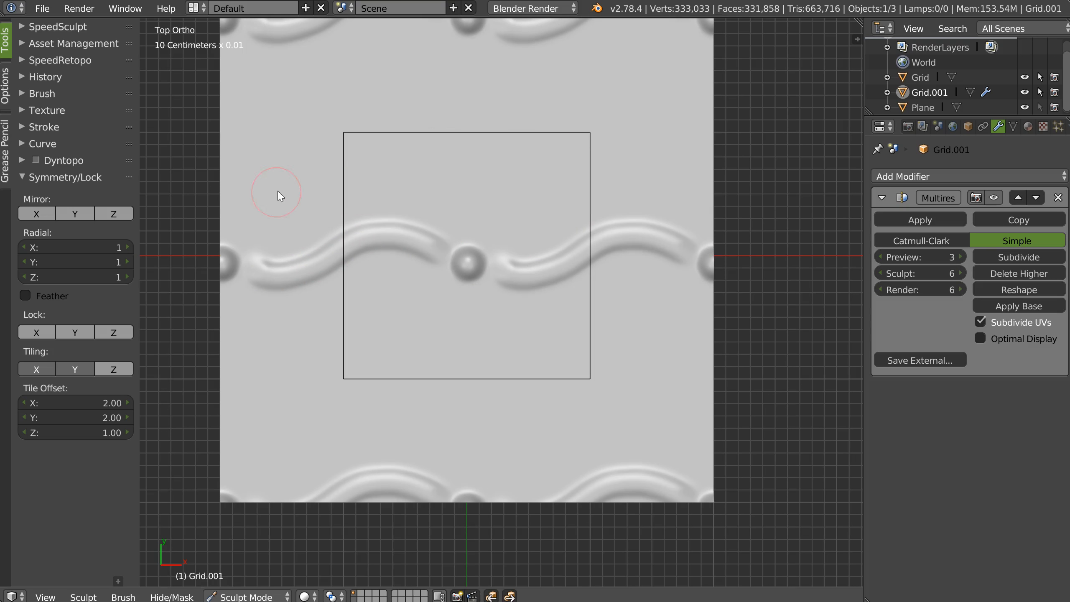
pyautogui.moveTo(313, 89)
pyautogui.mouseDown()
pyautogui.moveTo(327, 114)
pyautogui.moveTo(433, 170)
pyautogui.moveTo(474, 211)
pyautogui.moveTo(518, 215)
pyautogui.moveTo(545, 171)
pyautogui.moveTo(449, 86)
pyautogui.moveTo(453, 56)
pyautogui.mouseUp()
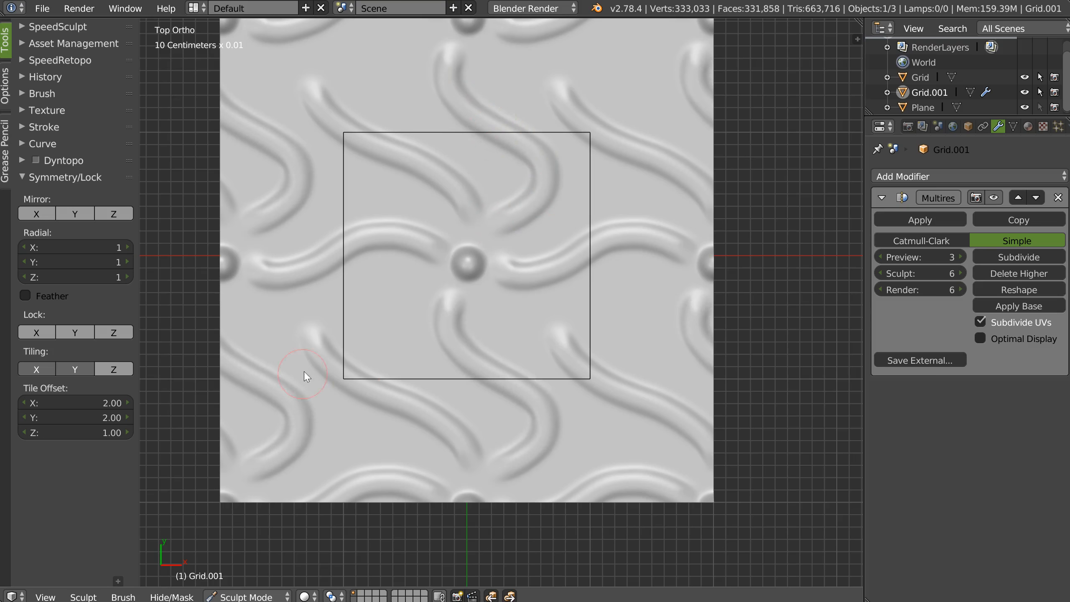
pyautogui.scroll(-2, 507, 269)
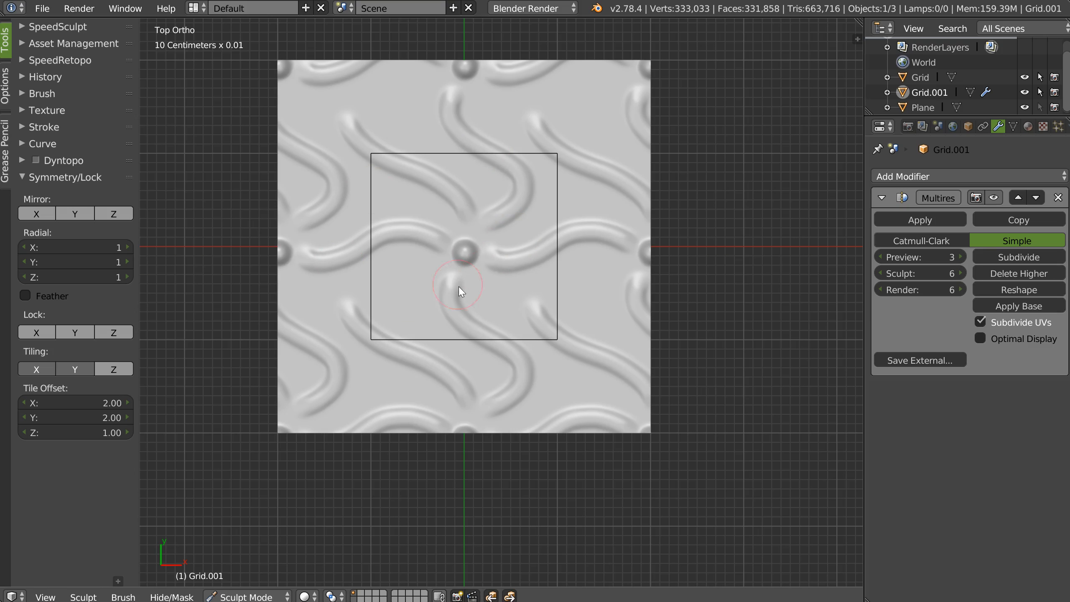
pyautogui.hotkey('ctrl', 'z')
pyautogui.hotkey('ctrl', 'z')
pyautogui.hotkey('ctrl', 'z')
pyautogui.hotkey('ctrl', 'z')
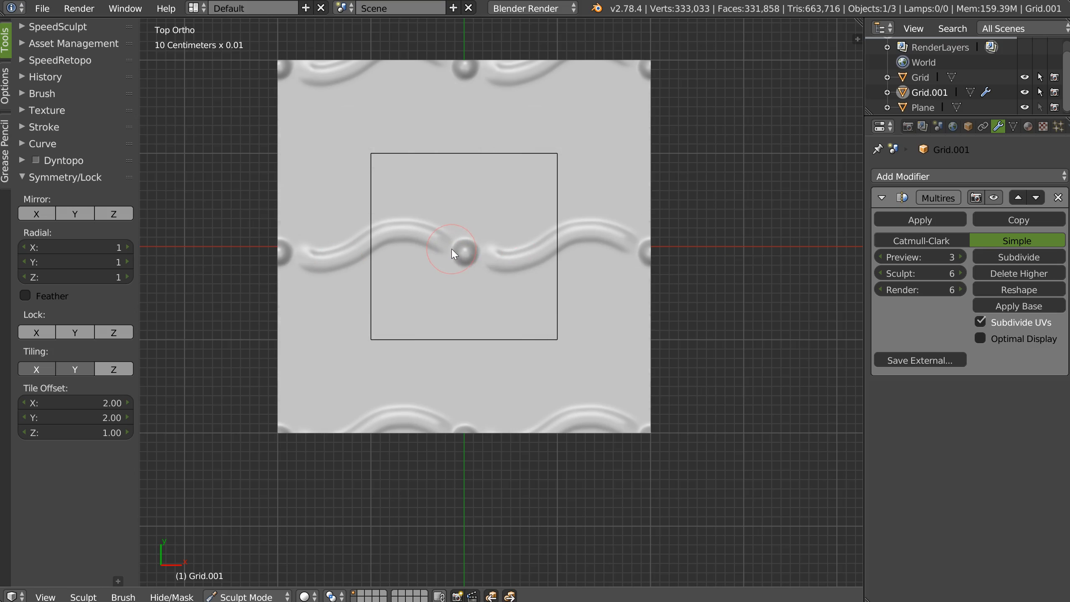
# - Choose the Clay Strips brush and frame the square tile outline closely
pyautogui.scroll(3, 459, 253)
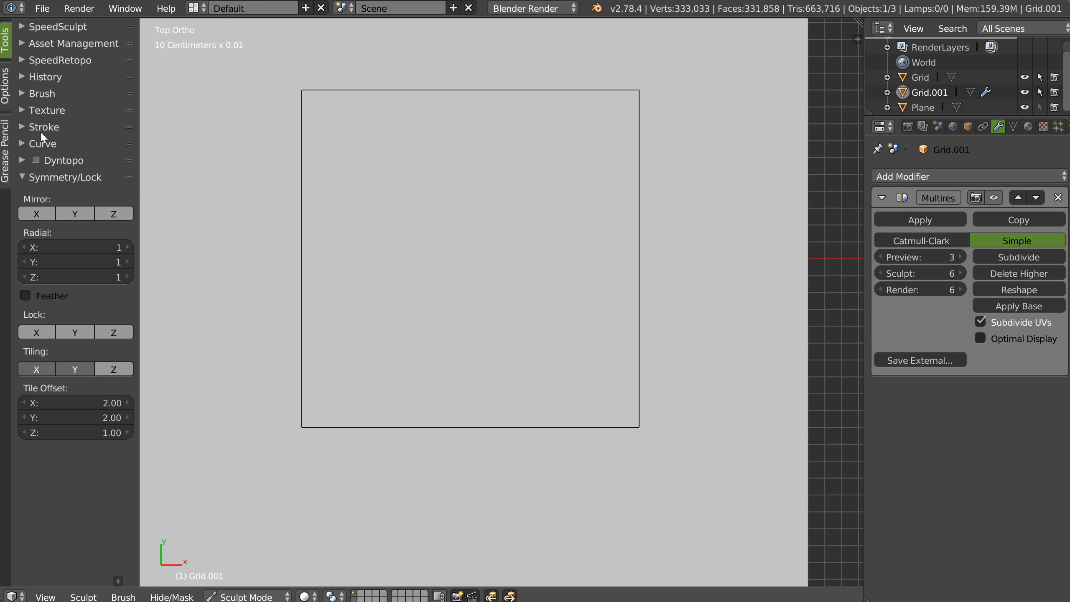
pyautogui.click(44, 95)
pyautogui.click(69, 151)
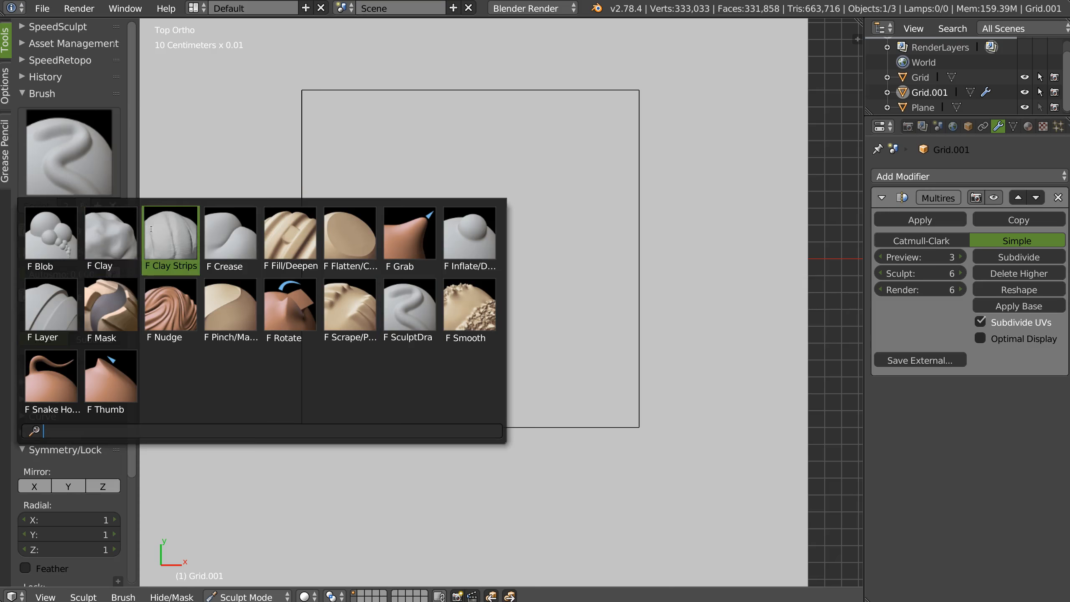
pyautogui.click(170, 240)
pyautogui.moveTo(343, 169)
pyautogui.keyDown('ctrl'); pyautogui.mouseDown(button='middle')
pyautogui.moveTo(345, 155)
pyautogui.moveTo(352, 169)
pyautogui.mouseUp(button='middle'); pyautogui.keyUp('ctrl')
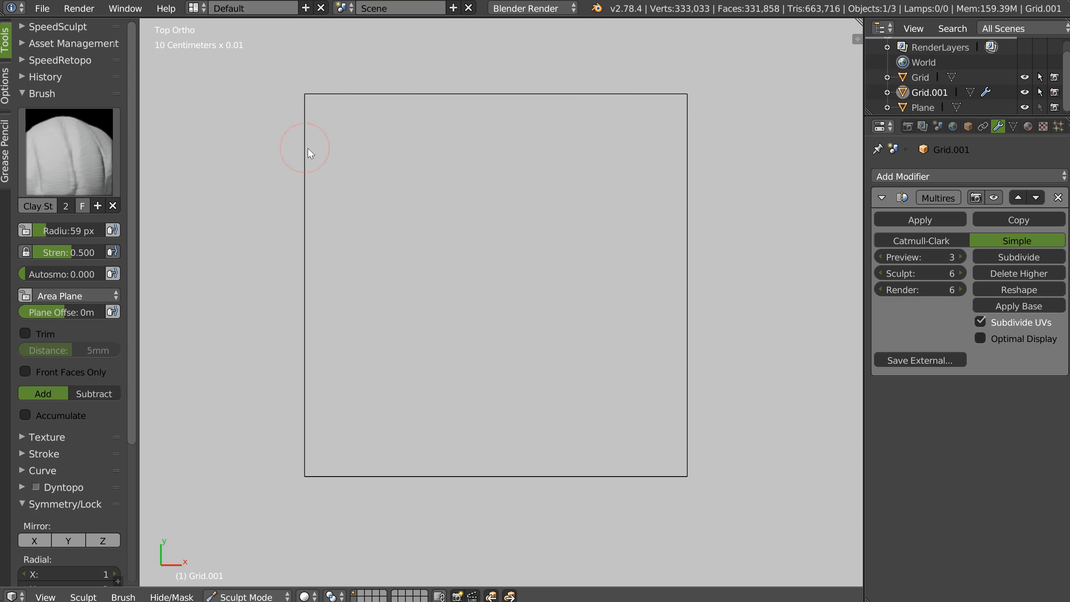
# - Block in the first stones at the tile's upper left and across its left edge with a 90 px brush radius
pyautogui.moveTo(327, 123)
pyautogui.mouseDown()
pyautogui.moveTo(314, 145)
pyautogui.moveTo(356, 160)
pyautogui.moveTo(301, 122)
pyautogui.moveTo(327, 128)
pyautogui.moveTo(363, 161)
pyautogui.moveTo(319, 122)
pyautogui.moveTo(341, 117)
pyautogui.moveTo(319, 161)
pyautogui.moveTo(424, 124)
pyautogui.moveTo(391, 201)
pyautogui.moveTo(354, 209)
pyautogui.moveTo(419, 188)
pyautogui.moveTo(428, 159)
pyautogui.mouseUp()
pyautogui.press('f')
pyautogui.click(451, 169)
pyautogui.moveTo(428, 113)
pyautogui.mouseDown()
pyautogui.moveTo(411, 115)
pyautogui.moveTo(465, 137)
pyautogui.moveTo(457, 187)
pyautogui.moveTo(369, 211)
pyautogui.moveTo(386, 261)
pyautogui.moveTo(404, 233)
pyautogui.moveTo(366, 228)
pyautogui.moveTo(438, 254)
pyautogui.mouseUp()
pyautogui.moveTo(303, 223)
pyautogui.mouseDown()
pyautogui.moveTo(222, 227)
pyautogui.moveTo(288, 239)
pyautogui.moveTo(277, 289)
pyautogui.moveTo(256, 264)
pyautogui.mouseUp()
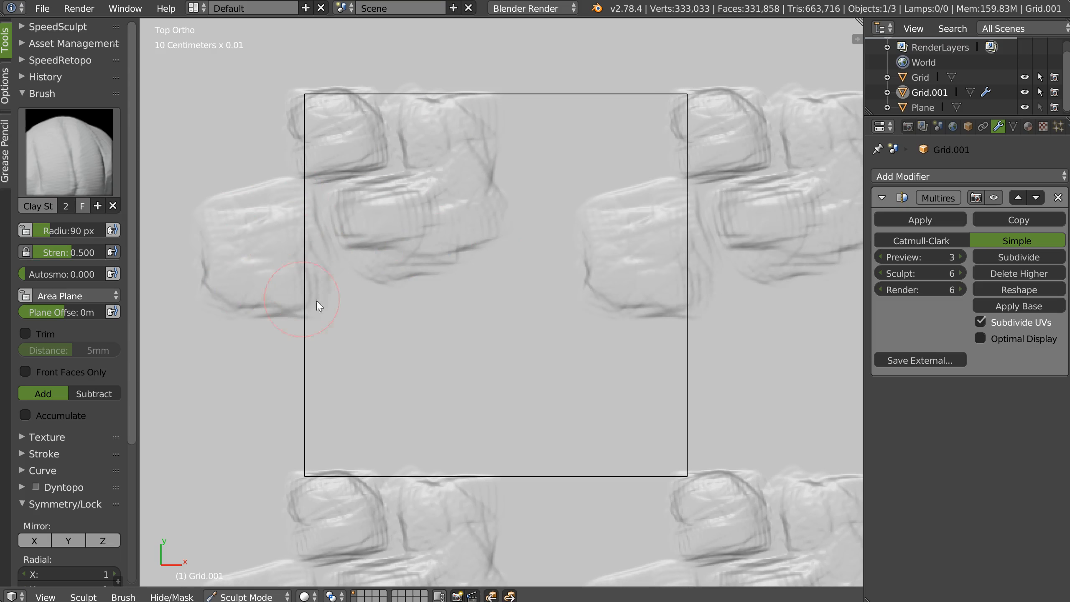
# - Block in the remaining stones at the tile's upper right, centre and lower right, overlapping the right edge
pyautogui.moveTo(546, 222)
pyautogui.mouseDown()
pyautogui.moveTo(540, 197)
pyautogui.moveTo(585, 171)
pyautogui.moveTo(628, 124)
pyautogui.moveTo(532, 108)
pyautogui.moveTo(596, 139)
pyautogui.moveTo(554, 93)
pyautogui.moveTo(585, 87)
pyautogui.moveTo(635, 138)
pyautogui.moveTo(545, 53)
pyautogui.moveTo(561, 119)
pyautogui.moveTo(551, 216)
pyautogui.moveTo(533, 132)
pyautogui.mouseUp()
pyautogui.moveTo(494, 286)
pyautogui.mouseDown()
pyautogui.moveTo(427, 311)
pyautogui.moveTo(406, 363)
pyautogui.moveTo(478, 358)
pyautogui.moveTo(442, 334)
pyautogui.moveTo(390, 349)
pyautogui.mouseUp()
pyautogui.moveTo(421, 400)
pyautogui.mouseDown()
pyautogui.moveTo(437, 432)
pyautogui.moveTo(508, 410)
pyautogui.moveTo(458, 374)
pyautogui.moveTo(470, 303)
pyautogui.moveTo(562, 294)
pyautogui.mouseUp()
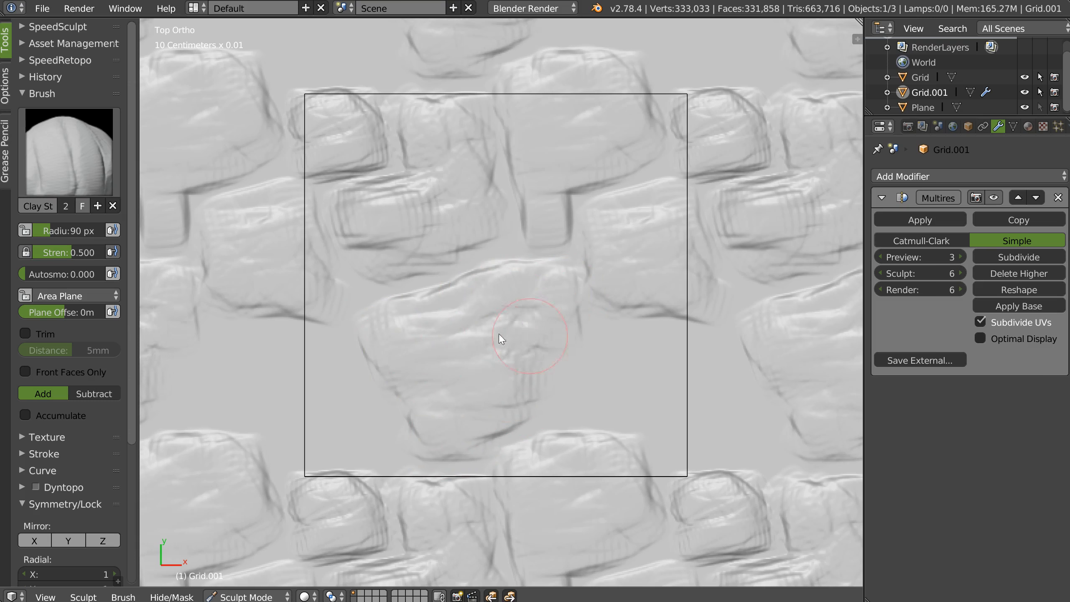
pyautogui.moveTo(498, 334); pyautogui.dragTo(501, 357)
pyautogui.moveTo(575, 402)
pyautogui.mouseDown()
pyautogui.moveTo(611, 367)
pyautogui.moveTo(667, 360)
pyautogui.moveTo(730, 433)
pyautogui.moveTo(691, 423)
pyautogui.moveTo(602, 366)
pyautogui.moveTo(708, 358)
pyautogui.moveTo(673, 389)
pyautogui.mouseUp()
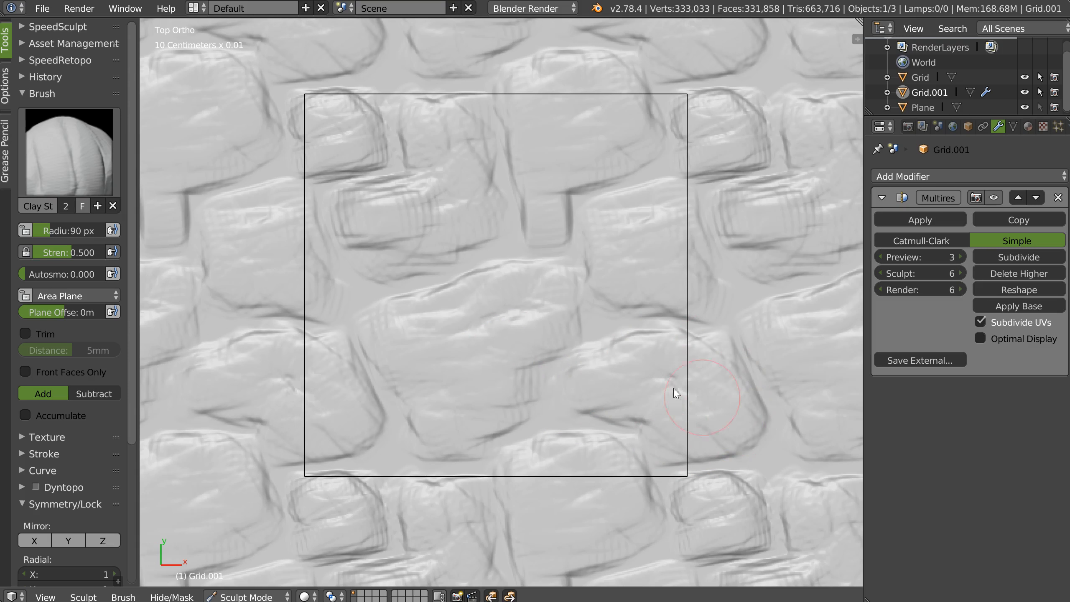
pyautogui.moveTo(724, 437)
pyautogui.mouseDown()
pyautogui.moveTo(656, 369)
pyautogui.moveTo(602, 396)
pyautogui.moveTo(659, 349)
pyautogui.moveTo(662, 377)
pyautogui.moveTo(712, 368)
pyautogui.moveTo(728, 436)
pyautogui.moveTo(652, 430)
pyautogui.moveTo(632, 393)
pyautogui.moveTo(686, 418)
pyautogui.mouseUp()
# - Build up the volume of the centre and upper stones, forming an L-shaped stone in the tile's upper half
pyautogui.moveTo(363, 336)
pyautogui.mouseDown()
pyautogui.moveTo(381, 314)
pyautogui.moveTo(497, 278)
pyautogui.moveTo(550, 314)
pyautogui.moveTo(539, 329)
pyautogui.moveTo(416, 359)
pyautogui.moveTo(511, 371)
pyautogui.moveTo(495, 415)
pyautogui.moveTo(425, 430)
pyautogui.moveTo(511, 422)
pyautogui.moveTo(550, 333)
pyautogui.mouseUp()
pyautogui.moveTo(336, 210)
pyautogui.mouseDown()
pyautogui.moveTo(466, 231)
pyautogui.moveTo(470, 138)
pyautogui.moveTo(412, 146)
pyautogui.moveTo(461, 189)
pyautogui.moveTo(360, 251)
pyautogui.moveTo(376, 260)
pyautogui.moveTo(482, 211)
pyautogui.mouseUp()
pyautogui.moveTo(520, 115)
pyautogui.mouseDown()
pyautogui.moveTo(549, 210)
pyautogui.moveTo(612, 167)
pyautogui.moveTo(626, 115)
pyautogui.moveTo(512, 101)
pyautogui.moveTo(605, 106)
pyautogui.moveTo(554, 137)
pyautogui.moveTo(520, 129)
pyautogui.moveTo(540, 157)
pyautogui.moveTo(640, 145)
pyautogui.moveTo(548, 202)
pyautogui.moveTo(607, 145)
pyautogui.moveTo(650, 153)
pyautogui.moveTo(574, 105)
pyautogui.moveTo(324, 107)
pyautogui.moveTo(344, 110)
pyautogui.moveTo(304, 115)
pyautogui.moveTo(306, 155)
pyautogui.moveTo(364, 126)
pyautogui.moveTo(243, 241)
pyautogui.moveTo(286, 261)
pyautogui.moveTo(289, 296)
pyautogui.moveTo(315, 269)
pyautogui.moveTo(229, 233)
pyautogui.moveTo(210, 261)
pyautogui.moveTo(238, 274)
pyautogui.moveTo(222, 241)
pyautogui.moveTo(297, 262)
pyautogui.moveTo(326, 292)
pyautogui.moveTo(335, 287)
pyautogui.moveTo(294, 231)
pyautogui.moveTo(280, 270)
pyautogui.moveTo(333, 264)
pyautogui.mouseUp()
pyautogui.moveTo(536, 147)
pyautogui.mouseDown()
pyautogui.moveTo(554, 198)
pyautogui.moveTo(558, 182)
pyautogui.moveTo(533, 237)
pyautogui.moveTo(538, 206)
pyautogui.moveTo(537, 223)
pyautogui.moveTo(571, 188)
pyautogui.moveTo(520, 135)
pyautogui.moveTo(570, 112)
pyautogui.moveTo(615, 168)
pyautogui.moveTo(448, 117)
pyautogui.moveTo(449, 105)
pyautogui.moveTo(463, 167)
pyautogui.moveTo(403, 214)
pyautogui.moveTo(416, 246)
pyautogui.moveTo(524, 167)
pyautogui.mouseUp()
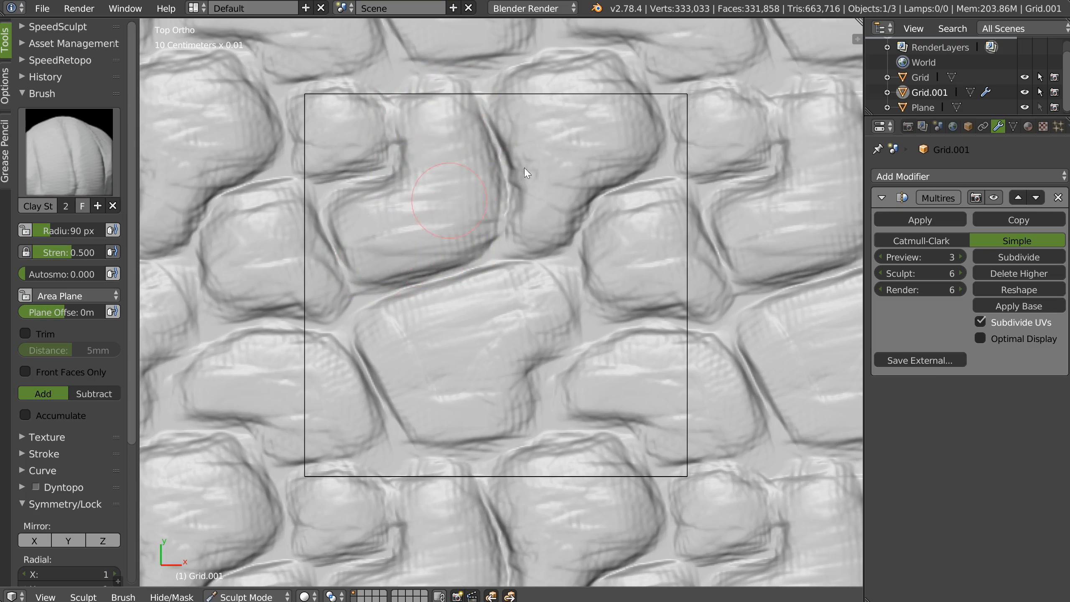
# - Thicken and round the large centre stone and the upper stones with more Clay Strips strokes
pyautogui.scroll(-3, 568, 231)
pyautogui.scroll(2, 515, 241)
pyautogui.moveTo(442, 247)
pyautogui.mouseDown()
pyautogui.moveTo(459, 235)
pyautogui.moveTo(428, 311)
pyautogui.mouseUp()
pyautogui.moveTo(502, 328)
pyautogui.mouseDown()
pyautogui.moveTo(549, 223)
pyautogui.moveTo(583, 204)
pyautogui.moveTo(467, 226)
pyautogui.moveTo(518, 264)
pyautogui.moveTo(521, 328)
pyautogui.moveTo(592, 230)
pyautogui.moveTo(459, 232)
pyautogui.moveTo(412, 275)
pyautogui.moveTo(492, 220)
pyautogui.moveTo(547, 206)
pyautogui.moveTo(597, 235)
pyautogui.moveTo(545, 266)
pyautogui.moveTo(544, 320)
pyautogui.moveTo(498, 337)
pyautogui.moveTo(418, 256)
pyautogui.mouseUp()
pyautogui.moveTo(375, 143)
pyautogui.mouseDown()
pyautogui.moveTo(469, 142)
pyautogui.moveTo(483, 77)
pyautogui.mouseUp()
pyautogui.keyDown('shift'); pyautogui.moveTo(459, 39); pyautogui.dragTo(451, 89, button='middle'); pyautogui.keyUp('shift')
pyautogui.moveTo(450, 88)
pyautogui.mouseDown()
pyautogui.moveTo(417, 172)
pyautogui.moveTo(509, 189)
pyautogui.moveTo(406, 159)
pyautogui.moveTo(289, 198)
pyautogui.moveTo(333, 63)
pyautogui.moveTo(313, 101)
pyautogui.moveTo(351, 120)
pyautogui.mouseUp()
# - Refine the surfaces of the central stone and the lower right stone with additional Clay Strips strokes
pyautogui.moveTo(520, 135)
pyautogui.keyDown('ctrl'); pyautogui.mouseDown(button='middle')
pyautogui.moveTo(490, 176)
pyautogui.moveTo(426, 169)
pyautogui.mouseUp(button='middle'); pyautogui.keyUp('ctrl')
pyautogui.keyDown('ctrl'); pyautogui.moveTo(465, 307); pyautogui.dragTo(469, 271, button='middle'); pyautogui.keyUp('ctrl')
pyautogui.moveTo(485, 333)
pyautogui.mouseDown()
pyautogui.moveTo(509, 349)
pyautogui.moveTo(520, 406)
pyautogui.moveTo(485, 346)
pyautogui.moveTo(404, 347)
pyautogui.moveTo(421, 404)
pyautogui.moveTo(394, 438)
pyautogui.moveTo(318, 334)
pyautogui.moveTo(339, 330)
pyautogui.mouseUp()
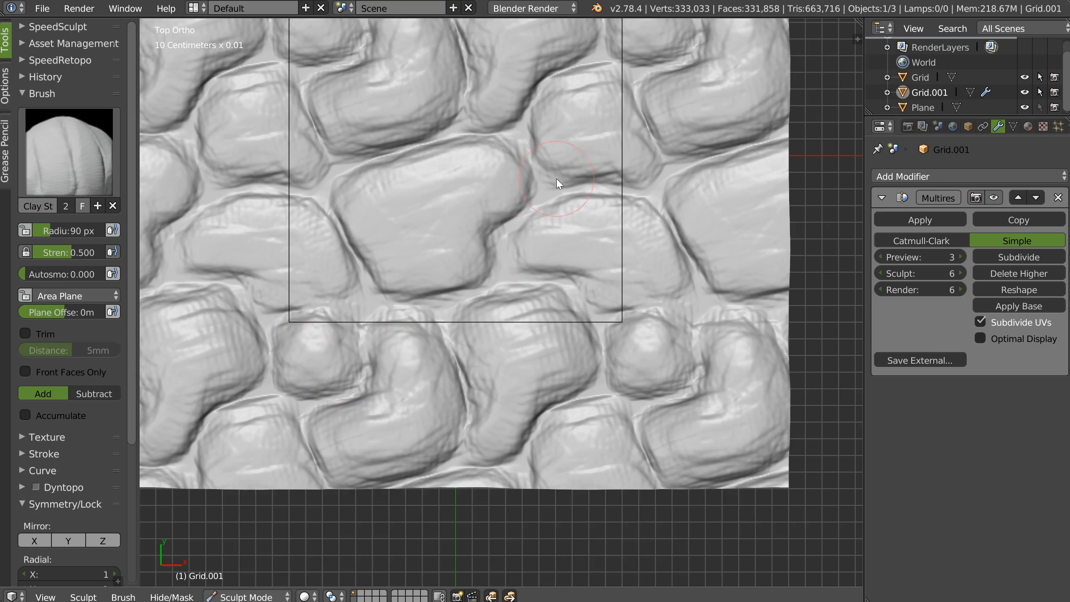
pyautogui.moveTo(549, 244); pyautogui.dragTo(670, 282)
pyautogui.moveTo(603, 232); pyautogui.dragTo(654, 250)
pyautogui.keyDown('shift'); pyautogui.moveTo(603, 221); pyautogui.dragTo(593, 270, button='middle'); pyautogui.keyUp('shift')
pyautogui.moveTo(393, 255); pyautogui.dragTo(415, 291)
pyautogui.moveTo(408, 235); pyautogui.dragTo(470, 232)
pyautogui.keyDown('shift'); pyautogui.moveTo(522, 245); pyautogui.dragTo(517, 267, button='middle'); pyautogui.keyUp('shift')
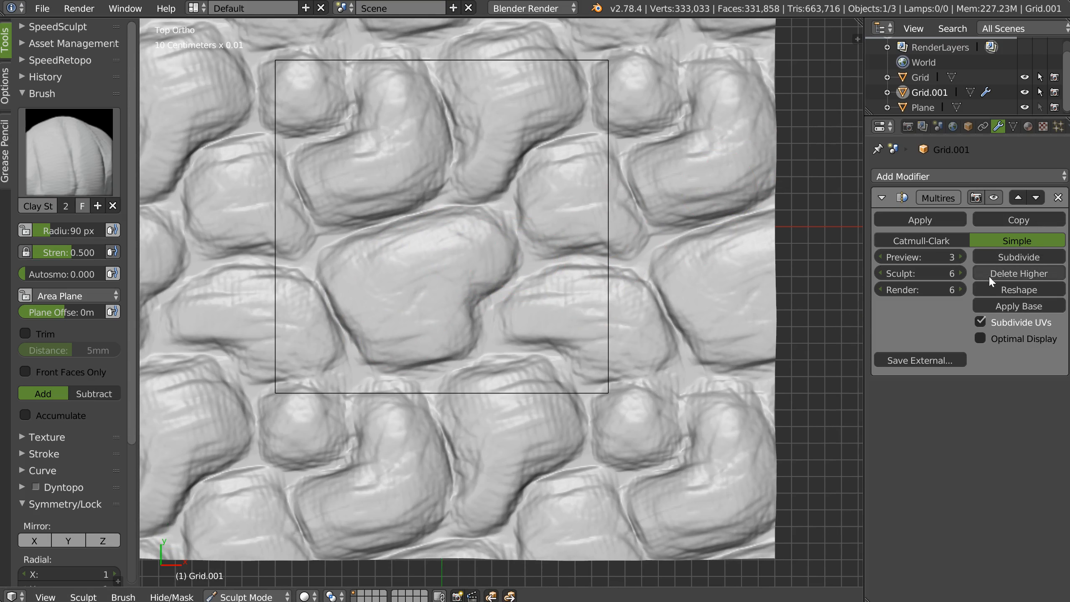
# - Create a new texture for the Clay Strips brush and browse for its image in U:\Creation_maps\alpha_brushes
pyautogui.click(1043, 128)
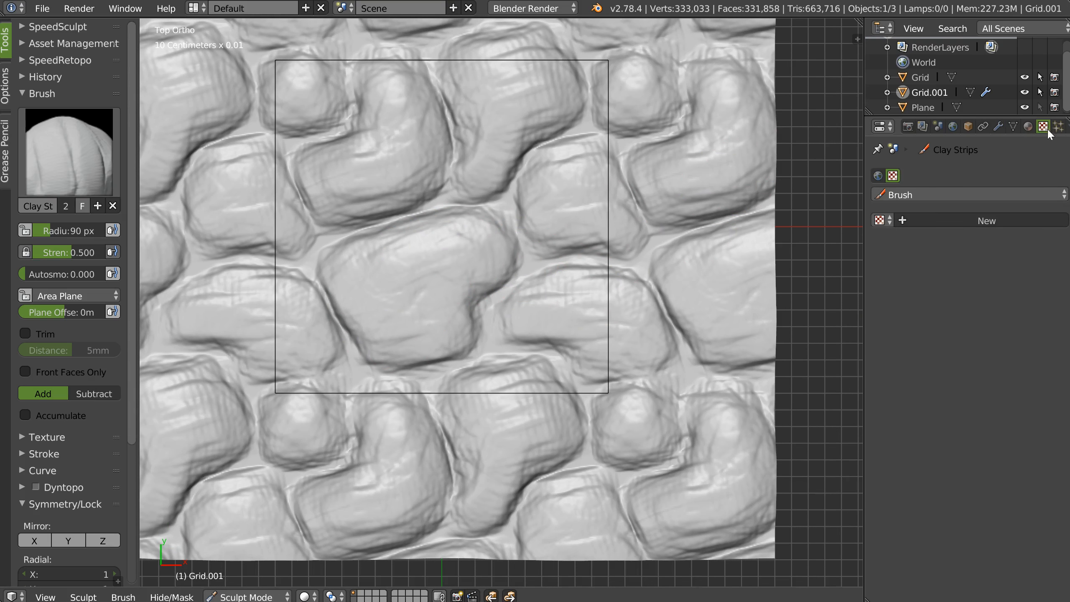
pyautogui.click(967, 219)
pyautogui.click(1019, 416)
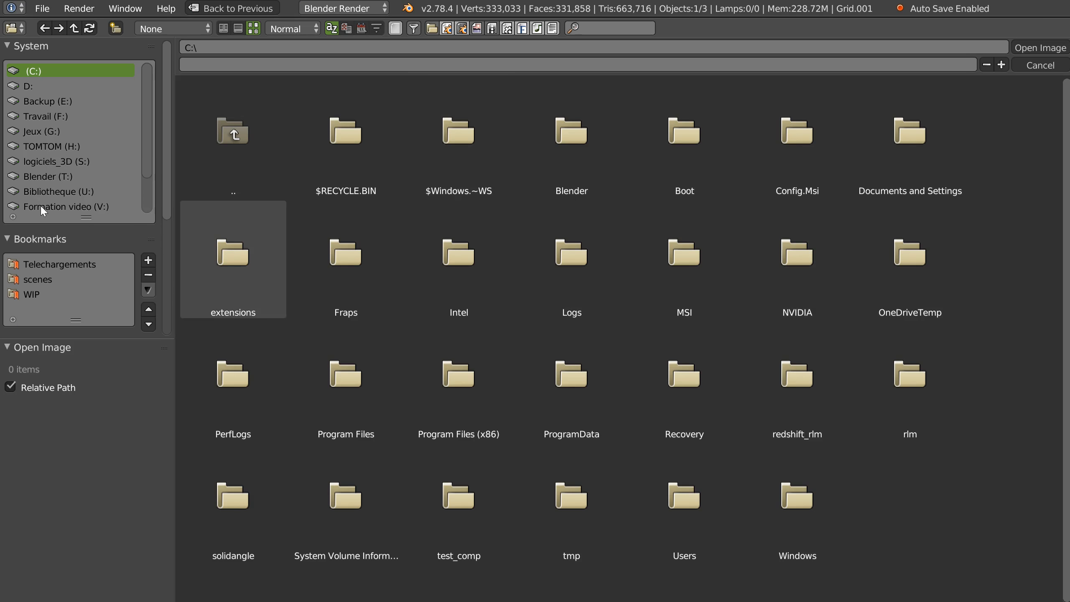
pyautogui.click(42, 192)
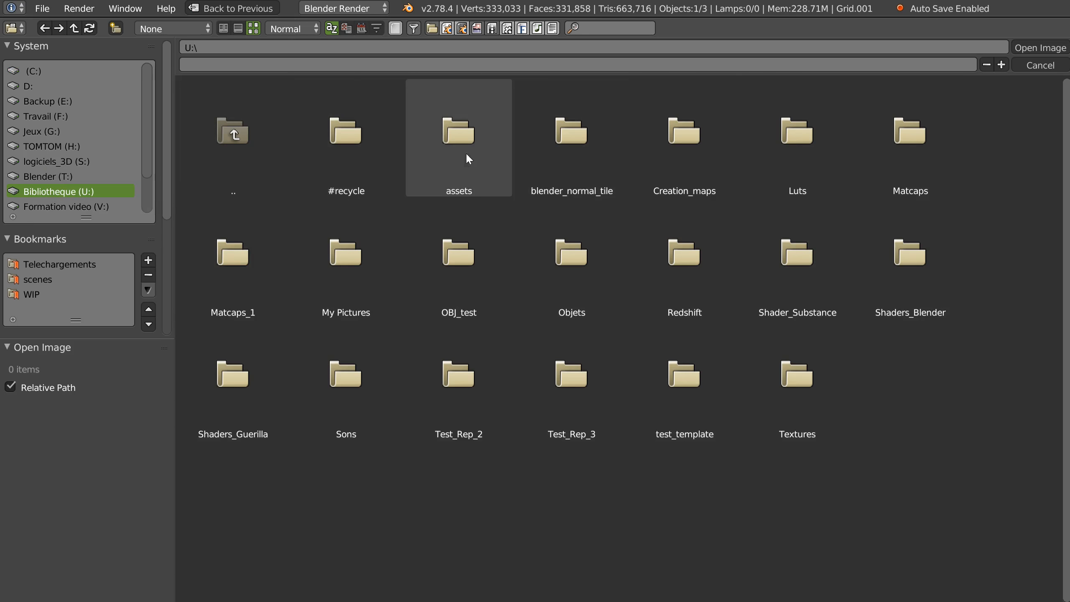
pyautogui.click(675, 158)
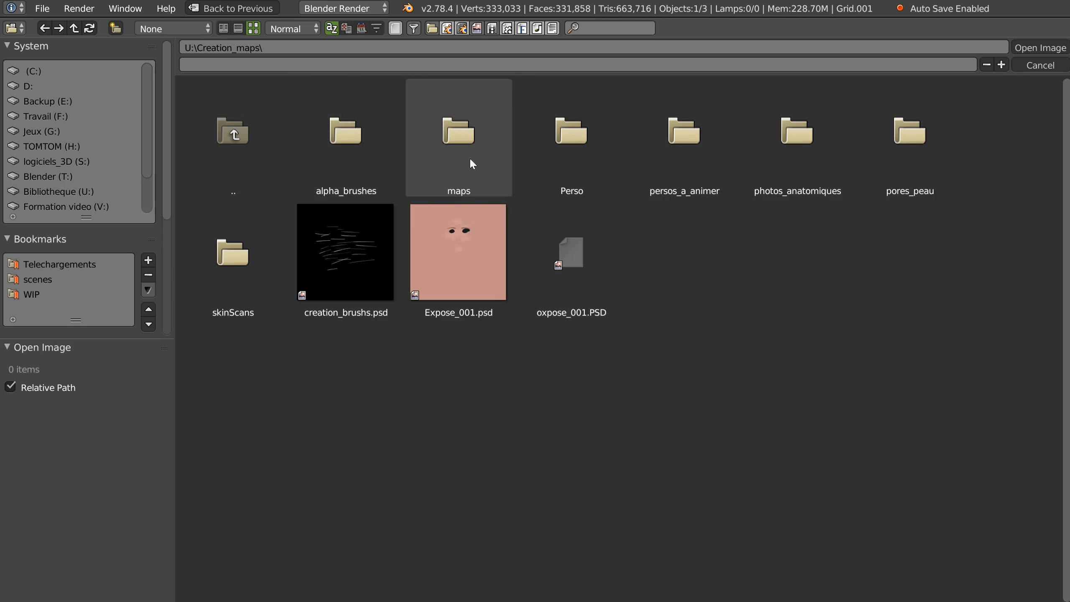
pyautogui.click(356, 174)
# - Look through the alpha images and load 45.jpg as the brush texture
pyautogui.moveTo(1066, 101); pyautogui.dragTo(1066, 188)
pyautogui.click(339, 311)
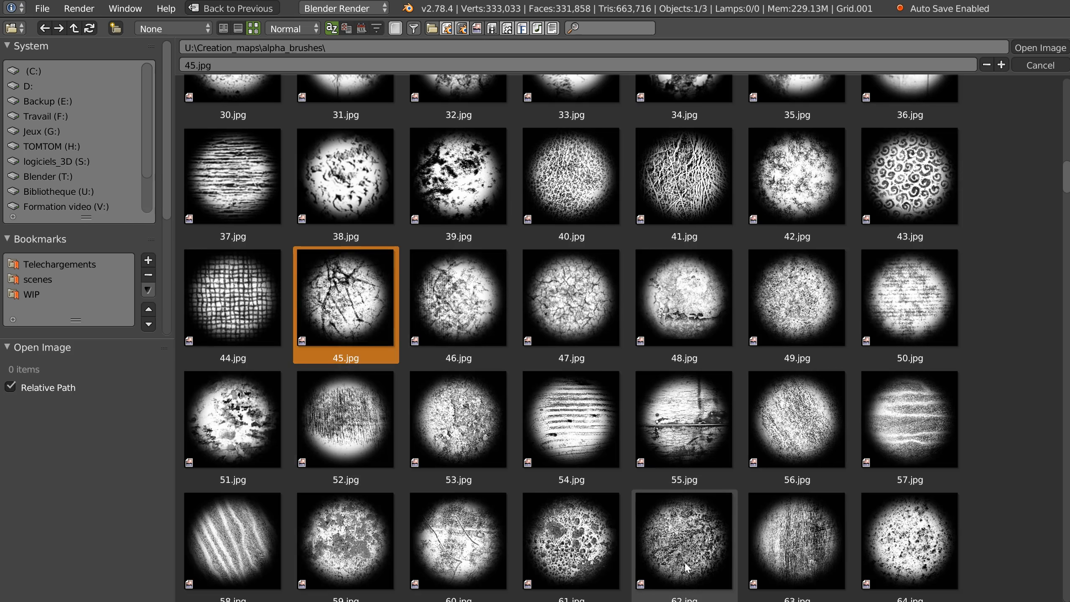
pyautogui.moveTo(1065, 177); pyautogui.dragTo(1016, 226)
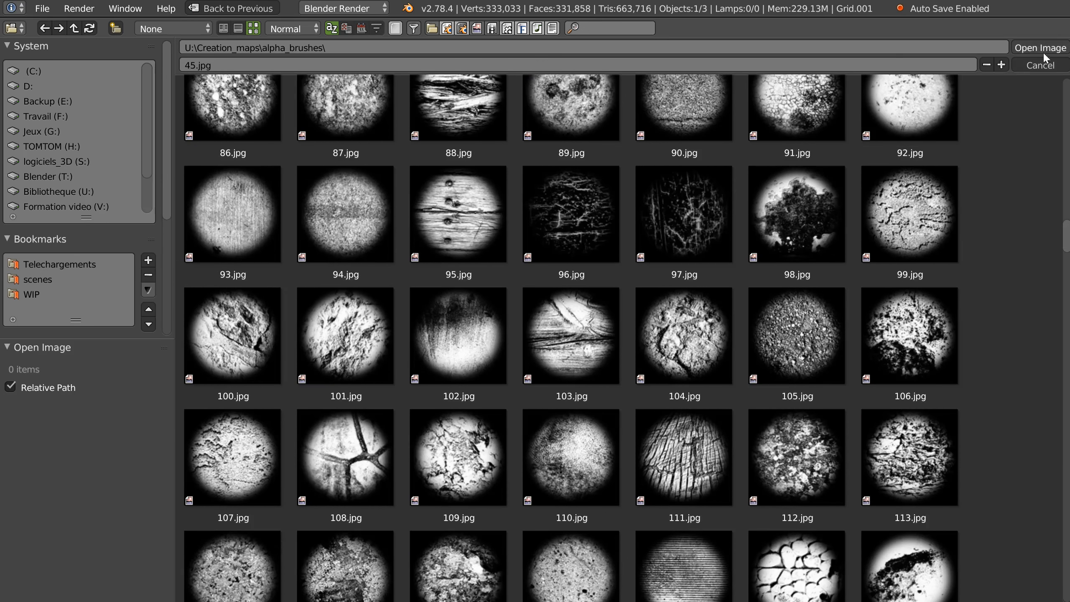
pyautogui.click(1043, 51)
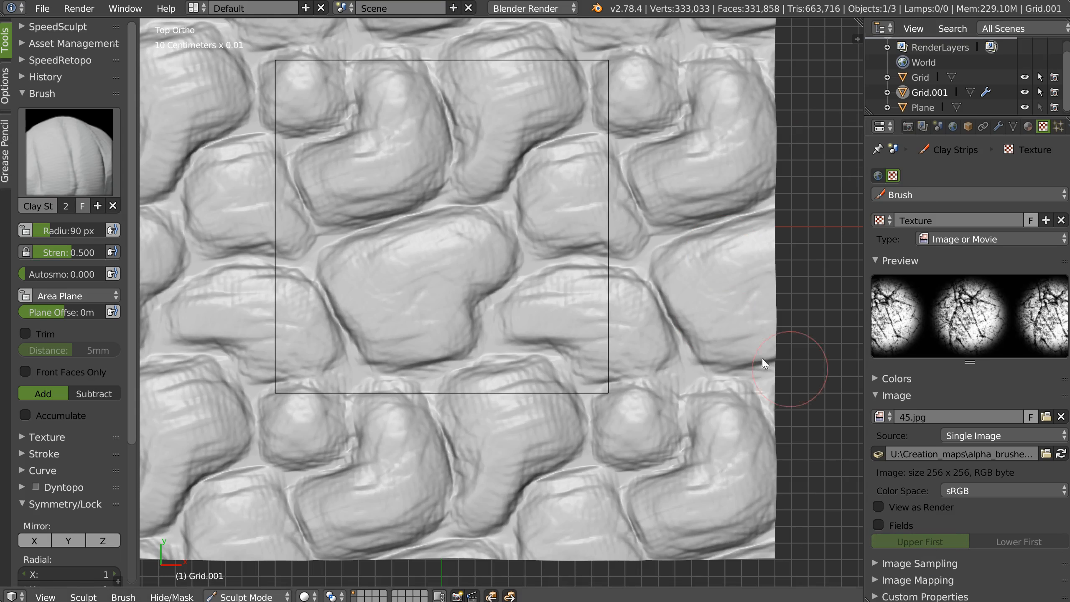
# - Set the Clay Strips brush's stroke method to Anchored
pyautogui.click(37, 452)
pyautogui.click(57, 491)
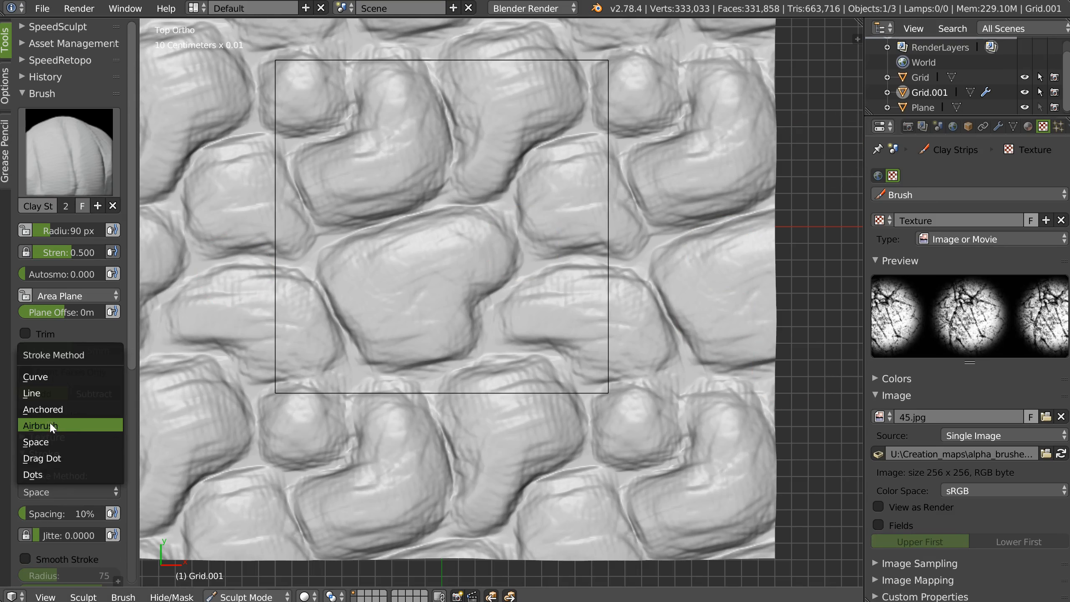
pyautogui.click(43, 407)
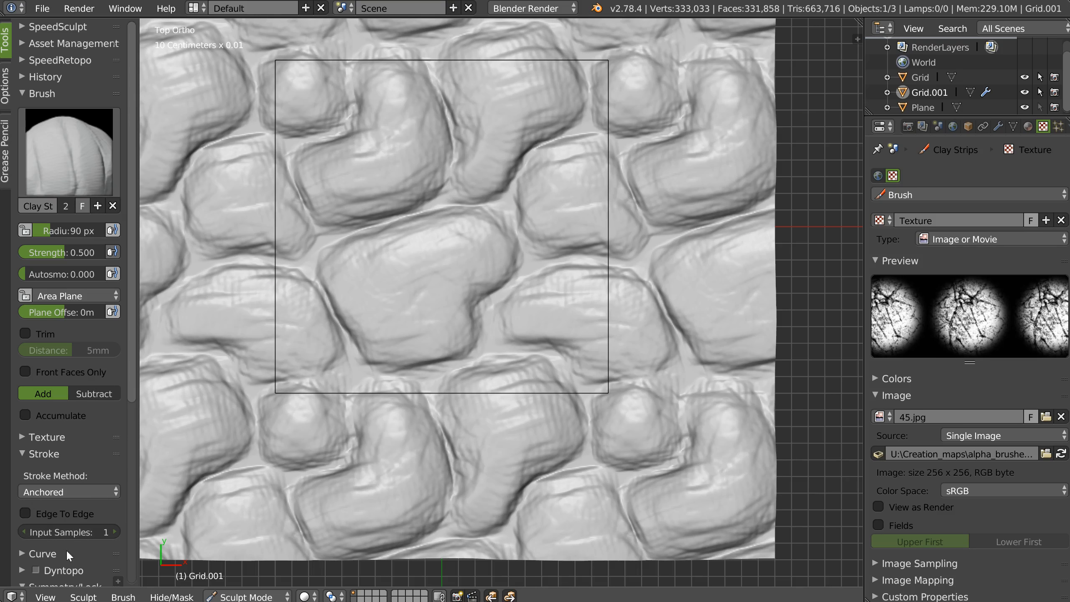
# - Switch the sculpting brush to SculptDraw
pyautogui.click(68, 151)
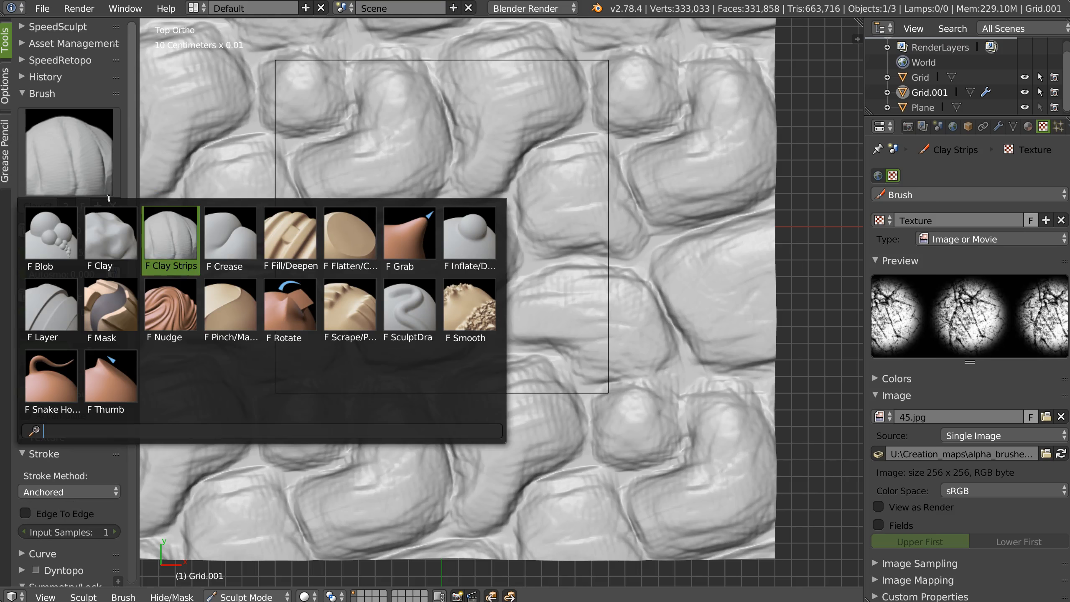
pyautogui.click(600, 215)
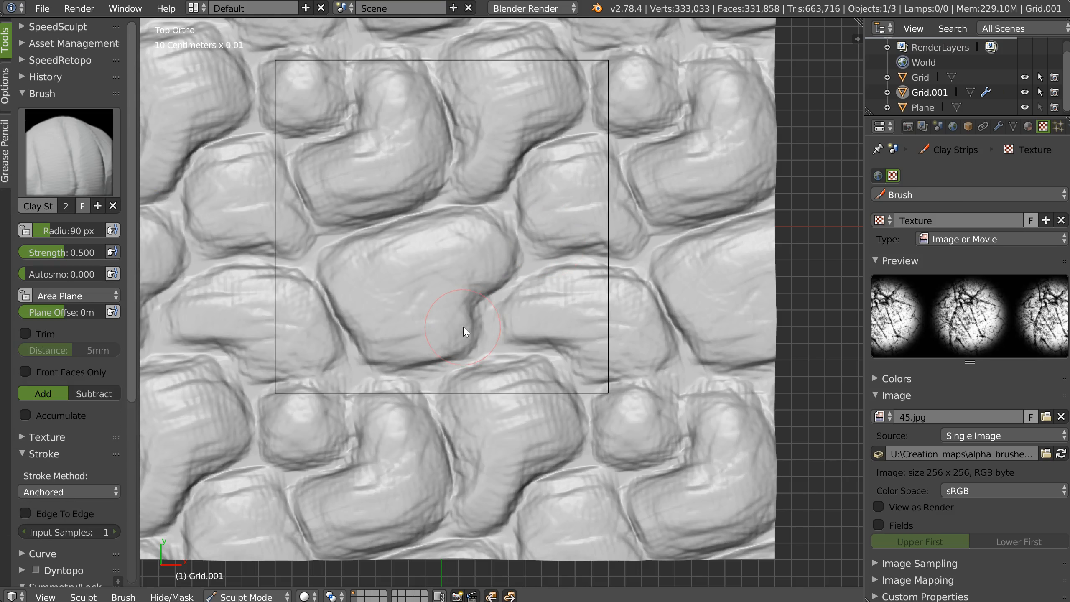
pyautogui.press('w')
pyautogui.click(461, 234)
# - Set the SculptDraw brush's stroke method to Anchored and show its texture settings
pyautogui.click(53, 399)
pyautogui.click(51, 399)
pyautogui.click(48, 438)
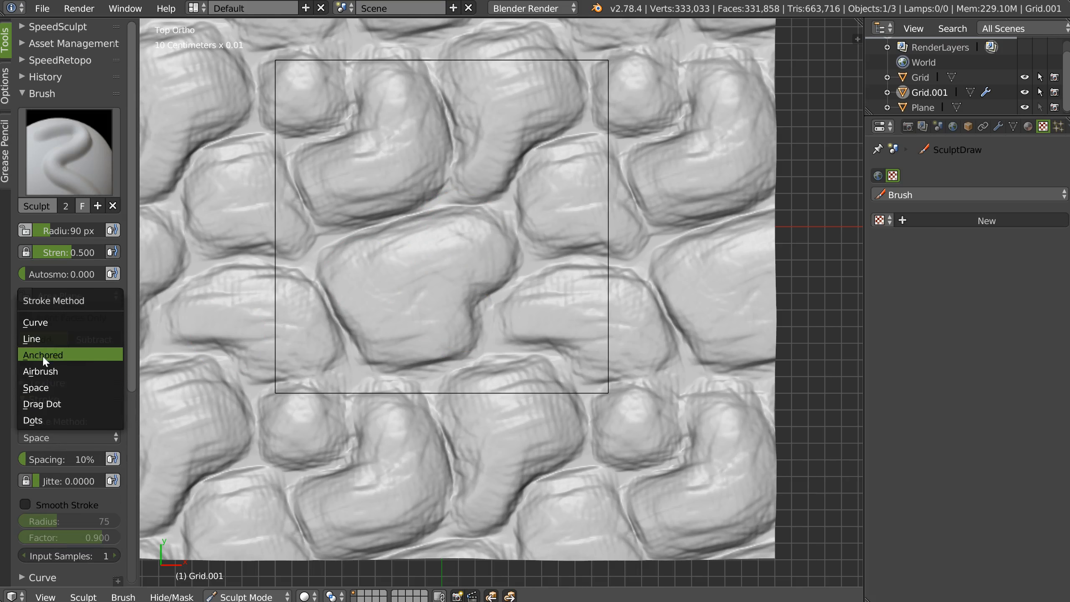
pyautogui.click(42, 355)
pyautogui.click(49, 379)
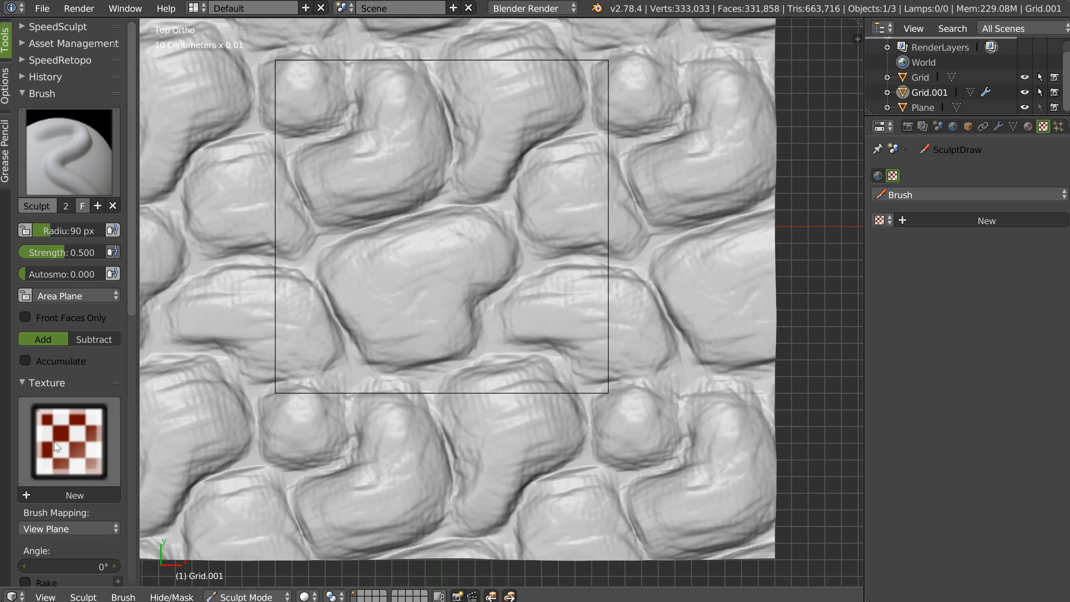
# - Assign the existing 45.jpg image texture to the SculptDraw brush and set the brush strength to 0.152
pyautogui.click(57, 446)
pyautogui.click(48, 214)
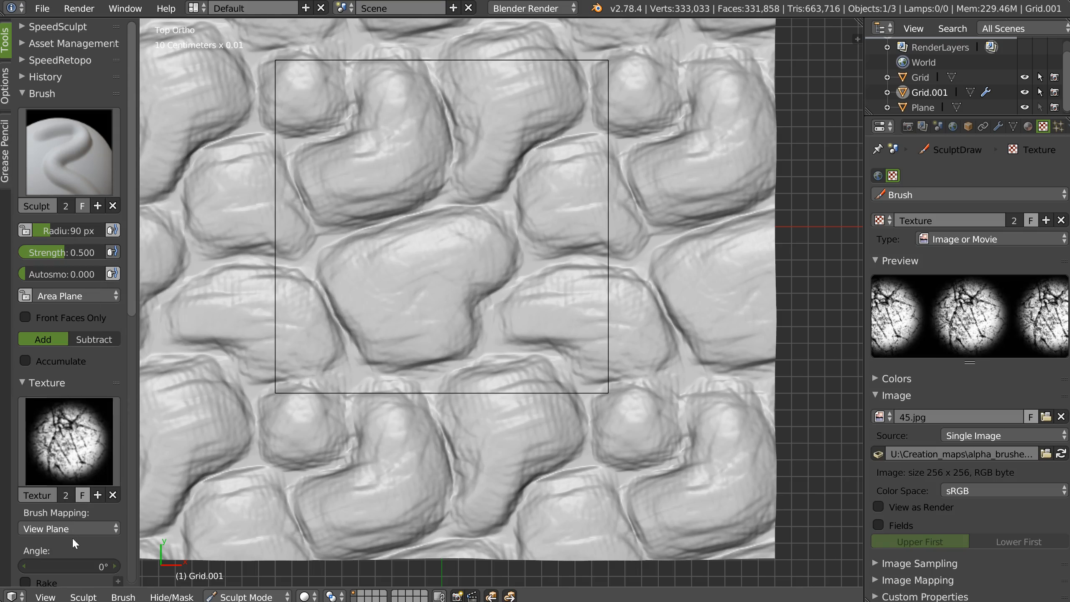
pyautogui.moveTo(349, 284)
pyautogui.mouseDown()
pyautogui.moveTo(377, 305)
pyautogui.moveTo(385, 295)
pyautogui.mouseUp()
pyautogui.hotkey('ctrl', 'z')
pyautogui.hotkey('shift', 'f')
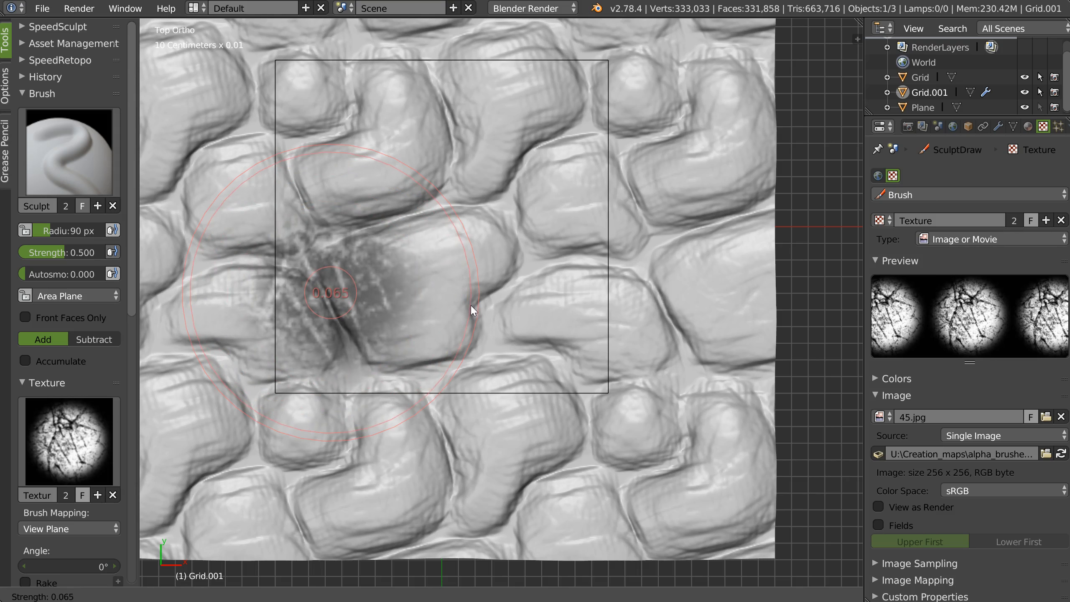
pyautogui.click(474, 306)
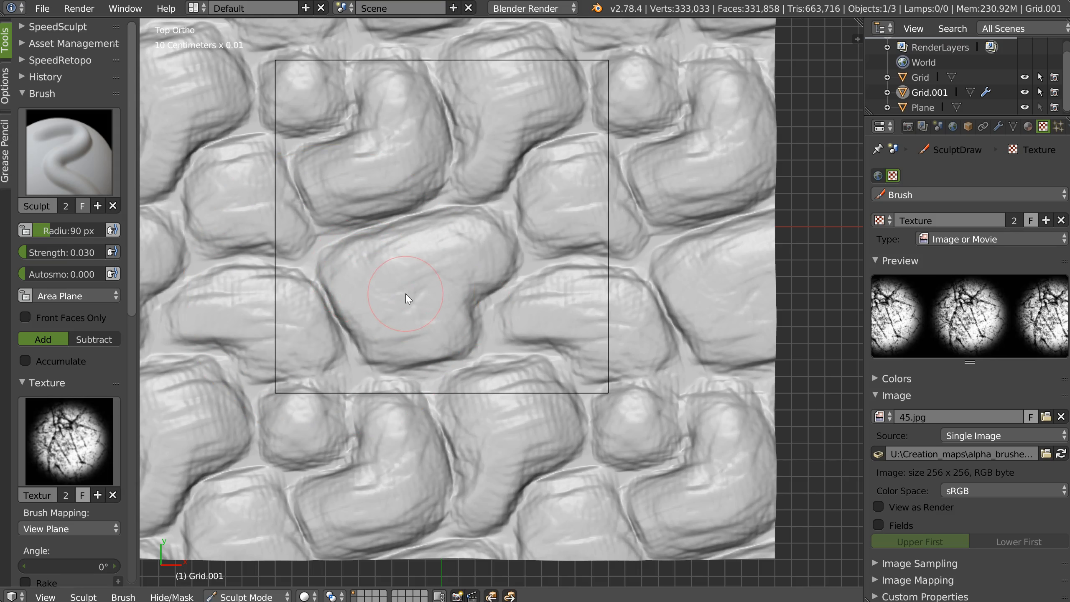
pyautogui.hotkey('shift', 'f')
pyautogui.click(391, 293)
# - Try stamping the cracked alpha texture on the central stone and undo the test strokes
pyautogui.moveTo(354, 270)
pyautogui.mouseDown()
pyautogui.moveTo(330, 327)
pyautogui.moveTo(376, 303)
pyautogui.moveTo(368, 301)
pyautogui.moveTo(411, 331)
pyautogui.moveTo(354, 306)
pyautogui.moveTo(385, 343)
pyautogui.mouseUp()
pyautogui.hotkey('ctrl', 'z')
pyautogui.hotkey('ctrl', 'z')
pyautogui.hotkey('ctrl', 'z')
pyautogui.hotkey('ctrl', 'z')
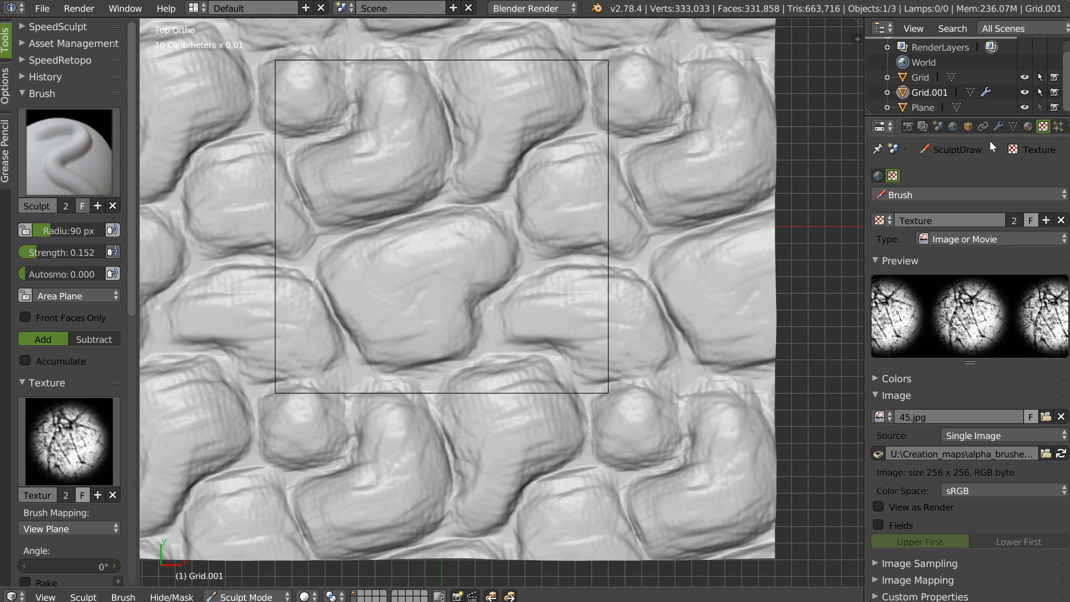
# - Subdivide the Multires modifier twice to bring the sculpt level to 8
pyautogui.click(997, 126)
pyautogui.click(1018, 260)
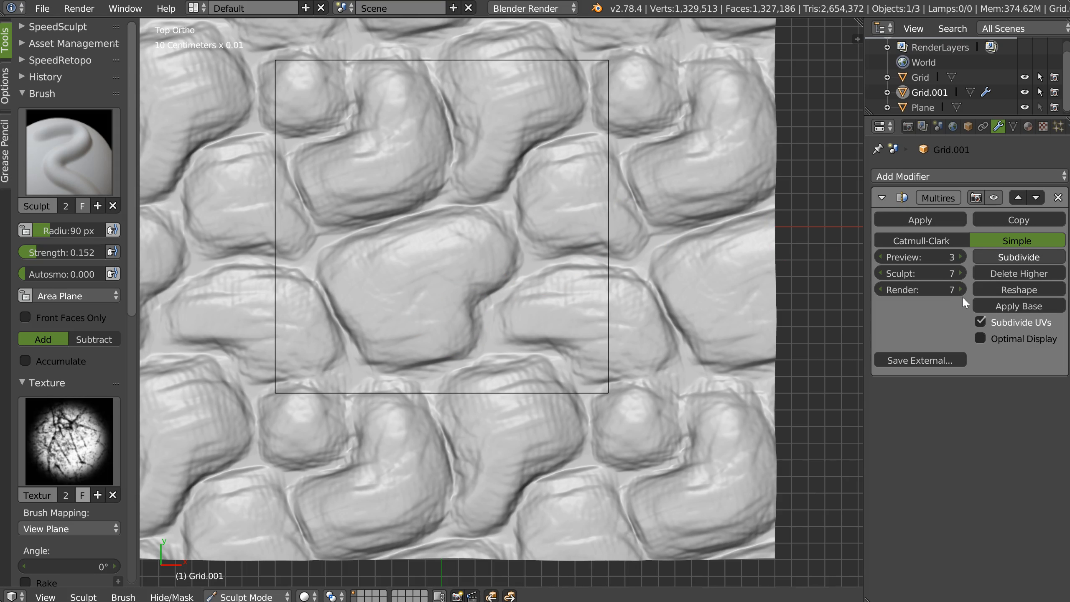
pyautogui.click(1018, 257)
# - Stamp the cracked alpha detail over the central stone, its lower neighbour, the curved and upright stones and the small round one
pyautogui.moveTo(361, 321)
pyautogui.mouseDown()
pyautogui.moveTo(351, 336)
pyautogui.moveTo(397, 256)
pyautogui.moveTo(358, 319)
pyautogui.moveTo(379, 295)
pyautogui.moveTo(411, 345)
pyautogui.moveTo(384, 327)
pyautogui.moveTo(391, 349)
pyautogui.moveTo(446, 366)
pyautogui.moveTo(397, 368)
pyautogui.moveTo(455, 266)
pyautogui.moveTo(402, 326)
pyautogui.moveTo(472, 248)
pyautogui.moveTo(454, 302)
pyautogui.moveTo(443, 309)
pyautogui.moveTo(437, 260)
pyautogui.moveTo(416, 315)
pyautogui.moveTo(342, 345)
pyautogui.moveTo(409, 306)
pyautogui.moveTo(550, 320)
pyautogui.moveTo(484, 358)
pyautogui.moveTo(588, 310)
pyautogui.moveTo(515, 357)
pyautogui.moveTo(552, 314)
pyautogui.moveTo(475, 346)
pyautogui.moveTo(590, 379)
pyautogui.moveTo(645, 412)
pyautogui.moveTo(632, 295)
pyautogui.moveTo(652, 346)
pyautogui.mouseUp()
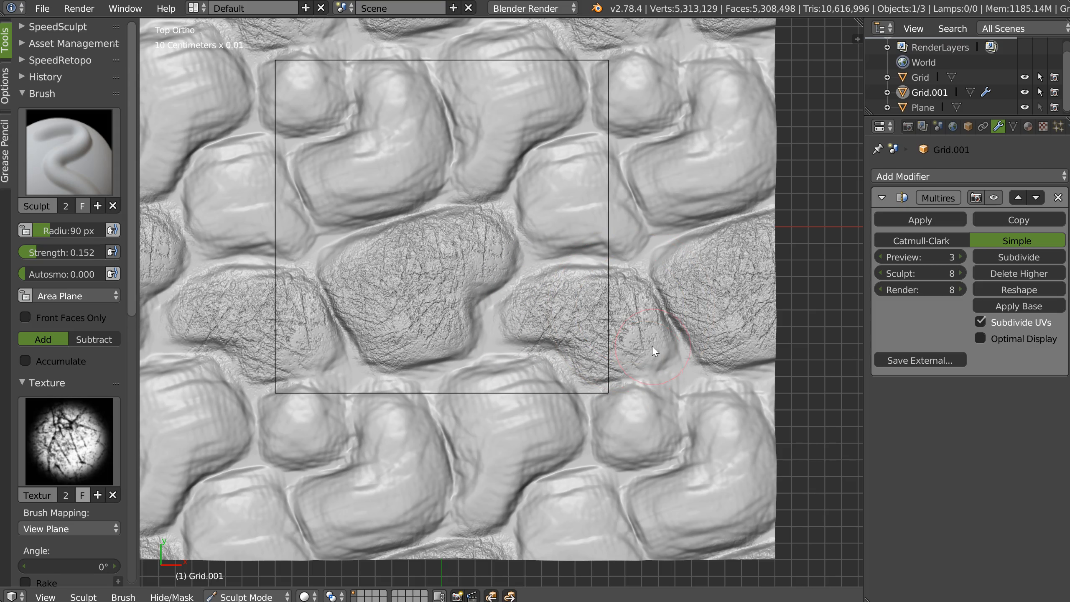
pyautogui.moveTo(488, 406)
pyautogui.mouseDown()
pyautogui.moveTo(537, 400)
pyautogui.moveTo(496, 468)
pyautogui.mouseUp()
pyautogui.moveTo(469, 506); pyautogui.dragTo(414, 534)
pyautogui.moveTo(385, 451); pyautogui.dragTo(372, 520)
pyautogui.moveTo(408, 473)
pyautogui.mouseDown()
pyautogui.moveTo(321, 527)
pyautogui.moveTo(328, 516)
pyautogui.moveTo(268, 534)
pyautogui.mouseUp()
pyautogui.moveTo(397, 525)
pyautogui.mouseDown()
pyautogui.moveTo(478, 521)
pyautogui.moveTo(500, 496)
pyautogui.mouseUp()
pyautogui.moveTo(288, 417); pyautogui.dragTo(364, 456)
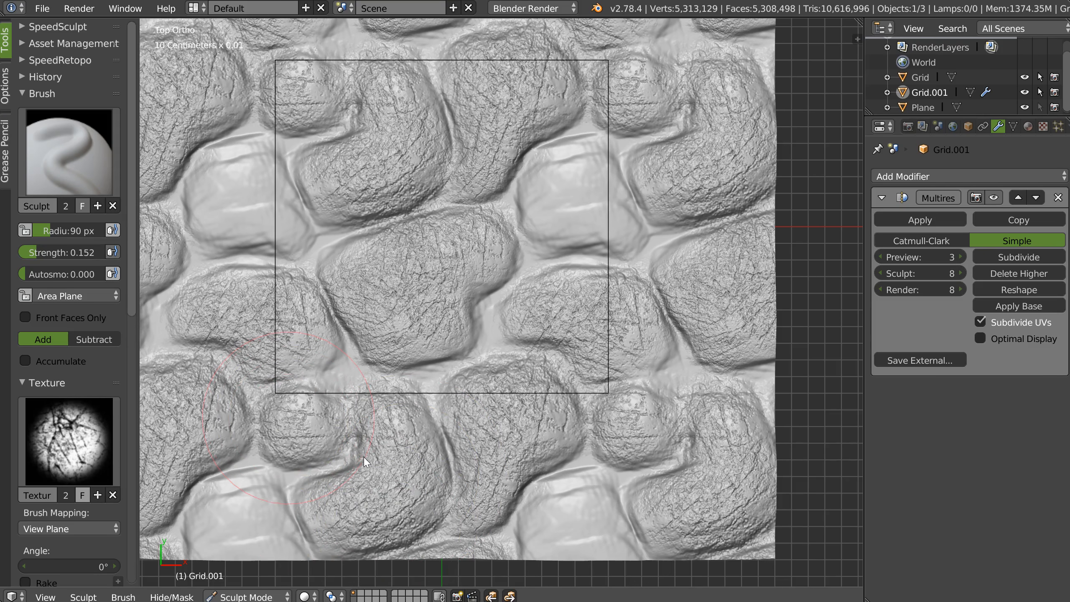
# - Stamp the alpha detail on the remaining smooth stone and layer more cracks on the small round and central stones
pyautogui.moveTo(225, 185); pyautogui.dragTo(300, 238)
pyautogui.moveTo(262, 199); pyautogui.dragTo(202, 254)
pyautogui.moveTo(286, 238)
pyautogui.mouseDown()
pyautogui.moveTo(230, 256)
pyautogui.moveTo(238, 262)
pyautogui.mouseUp()
pyautogui.moveTo(309, 81); pyautogui.dragTo(266, 127)
pyautogui.moveTo(493, 254); pyautogui.dragTo(431, 291)
pyautogui.moveTo(364, 293); pyautogui.dragTo(430, 361)
pyautogui.moveTo(418, 292)
pyautogui.mouseDown()
pyautogui.moveTo(385, 344)
pyautogui.moveTo(341, 365)
pyautogui.mouseUp()
pyautogui.moveTo(402, 338); pyautogui.dragTo(319, 360)
pyautogui.moveTo(451, 327); pyautogui.dragTo(374, 347)
# - Layer additional alpha detail over the curved stone, the upright stone and the stones beside the central one
pyautogui.moveTo(321, 183); pyautogui.dragTo(362, 239)
pyautogui.moveTo(403, 96); pyautogui.dragTo(400, 184)
pyautogui.moveTo(545, 101); pyautogui.dragTo(461, 122)
pyautogui.moveTo(564, 185); pyautogui.dragTo(553, 257)
pyautogui.moveTo(541, 305); pyautogui.dragTo(496, 343)
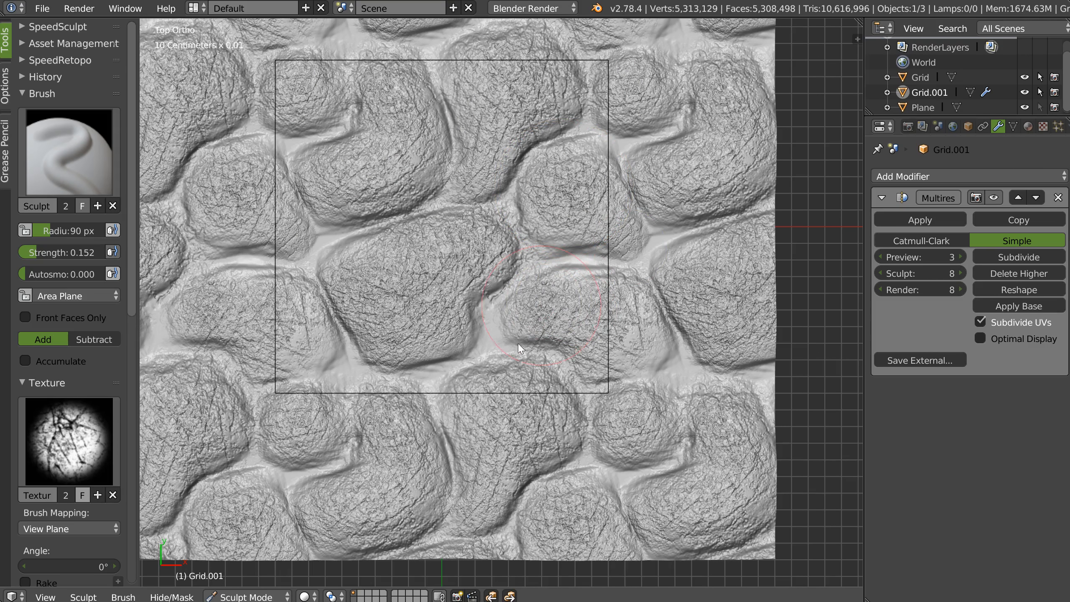
pyautogui.moveTo(597, 309); pyautogui.dragTo(535, 372)
pyautogui.moveTo(639, 341); pyautogui.dragTo(537, 372)
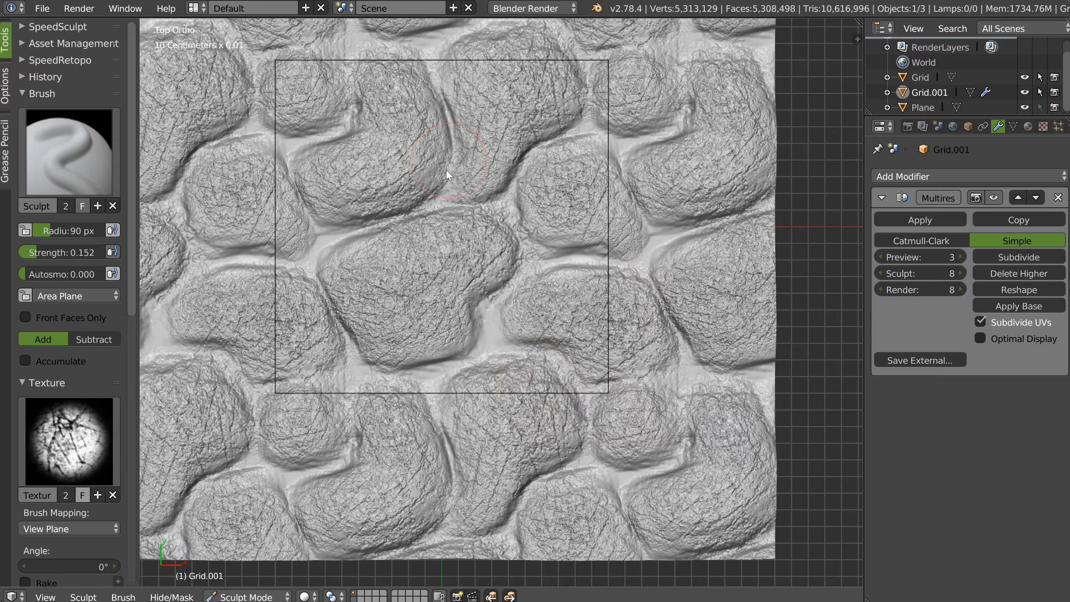
# - Switch the sculpt to Object Mode, add the Grid plane to the selection, and split off a UV/Image Editor beside the 3D view
pyautogui.press('Tab')
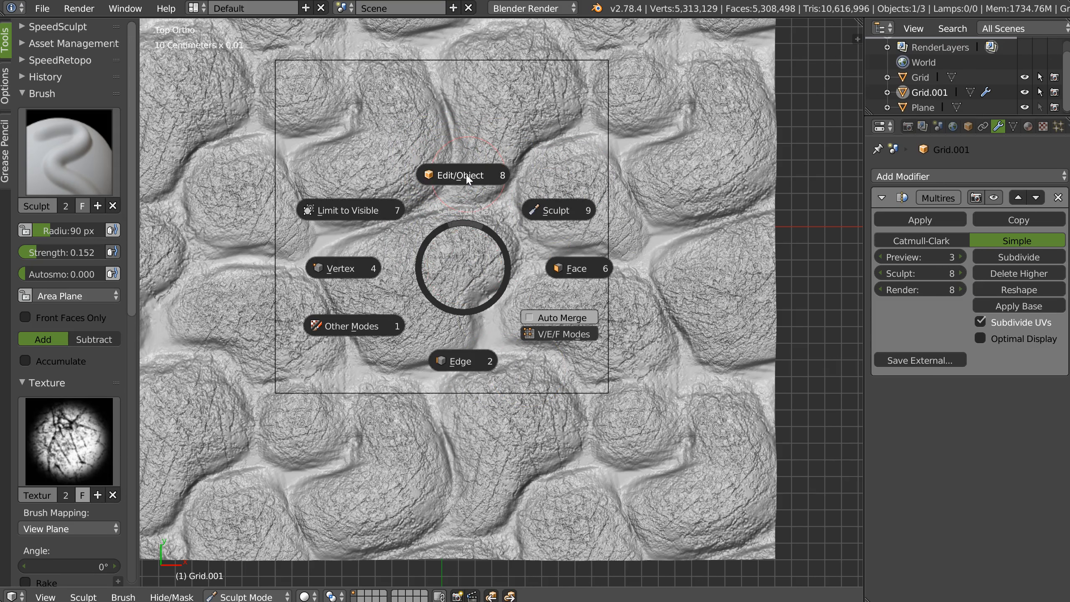
pyautogui.click(466, 174)
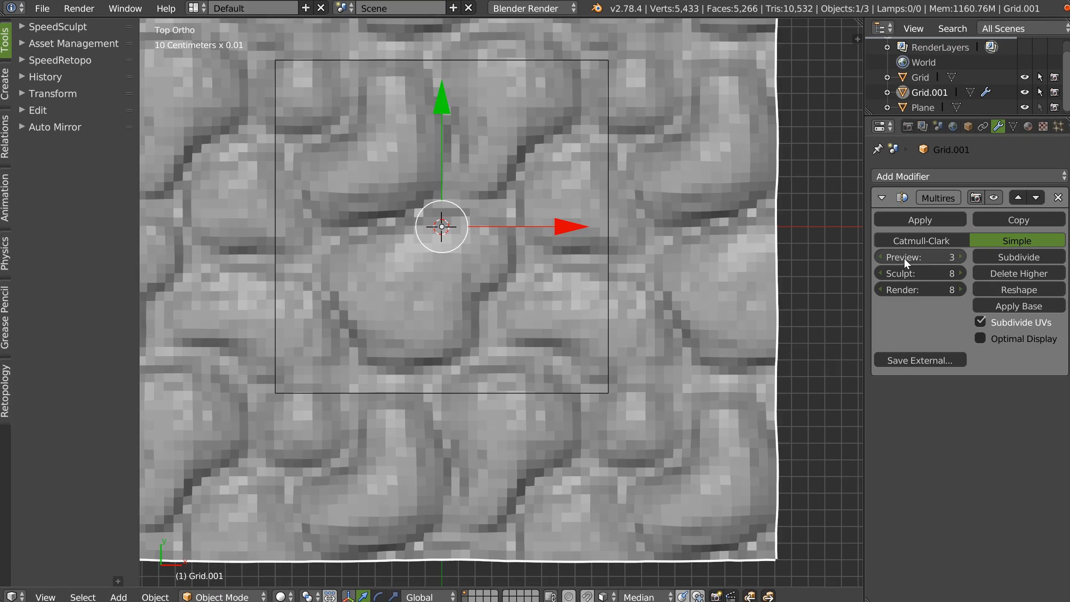
pyautogui.moveTo(851, 280)
pyautogui.mouseDown(button='middle')
pyautogui.moveTo(533, 263)
pyautogui.moveTo(574, 239)
pyautogui.moveTo(490, 275)
pyautogui.moveTo(489, 286)
pyautogui.moveTo(547, 291)
pyautogui.mouseUp(button='middle')
pyautogui.keyDown('shift'); pyautogui.rightClick(549, 290); pyautogui.keyUp('shift')
pyautogui.press('space')
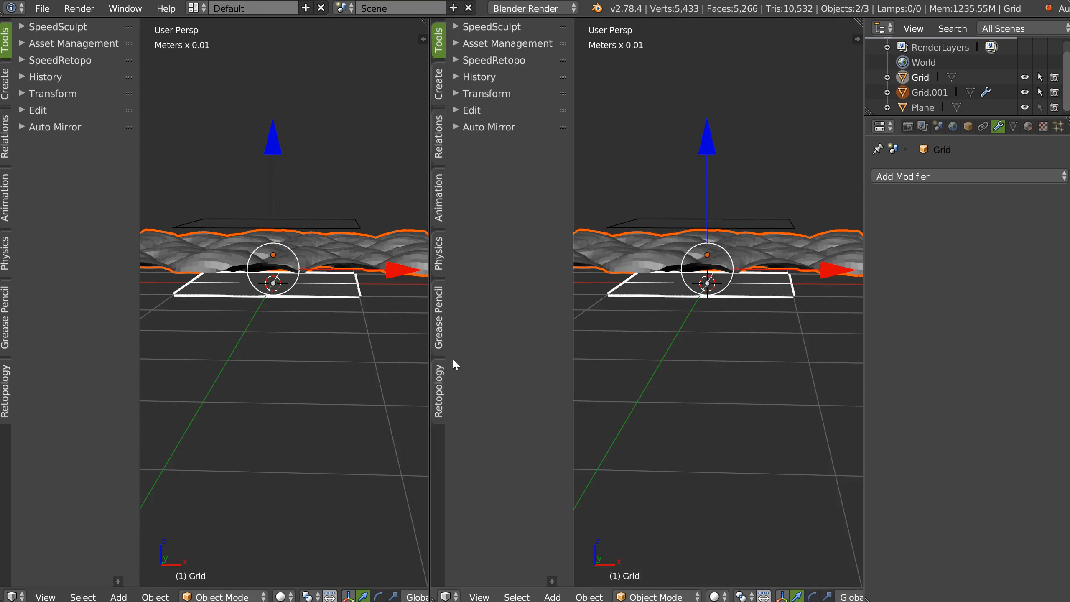
pyautogui.hotkey('shift', 'F10')
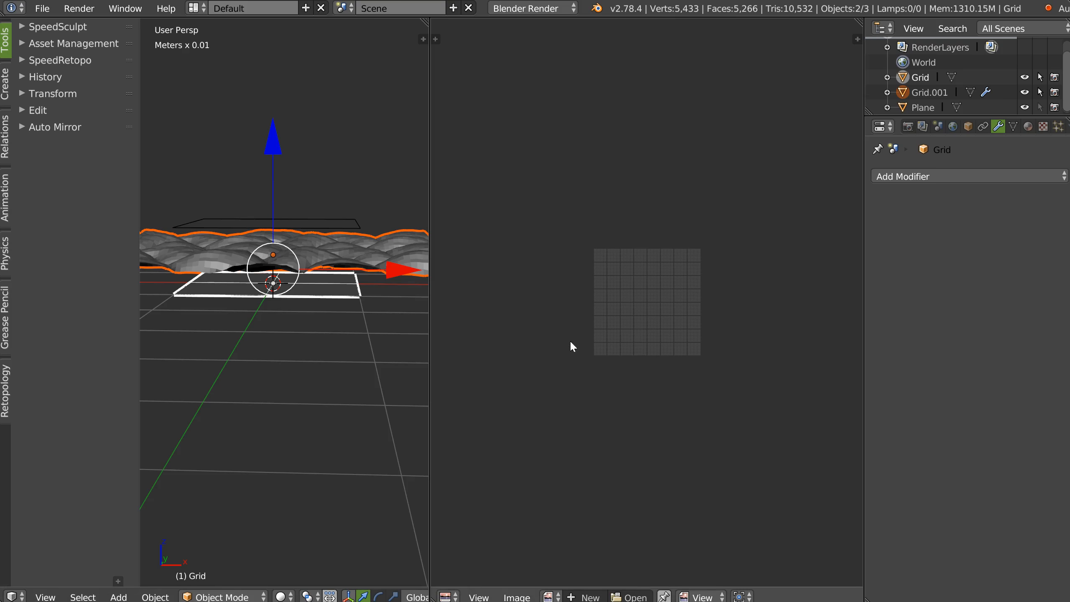
# - Bring up the Grid plane's UV layout and its assigned tile image in the image editor
pyautogui.rightClick(336, 297)
pyautogui.press('Tab')
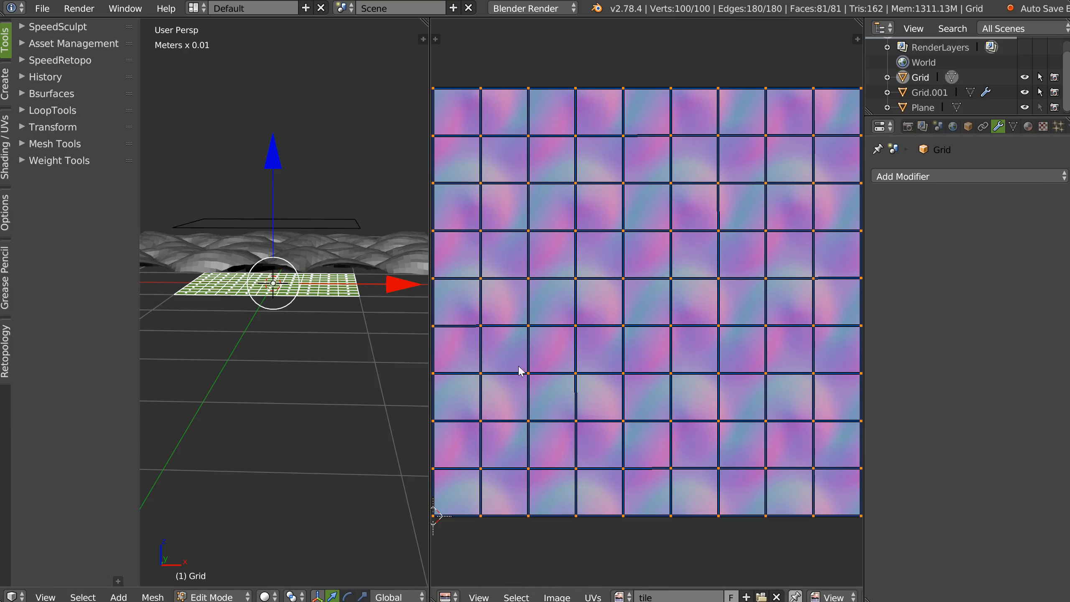
pyautogui.press('Tab')
# - Bake the tangent normals of the sculpted Grid.001 onto the active Grid plane's tile image, using Selected to Active
pyautogui.rightClick(383, 266)
pyautogui.keyDown('shift'); pyautogui.rightClick(336, 297); pyautogui.keyUp('shift')
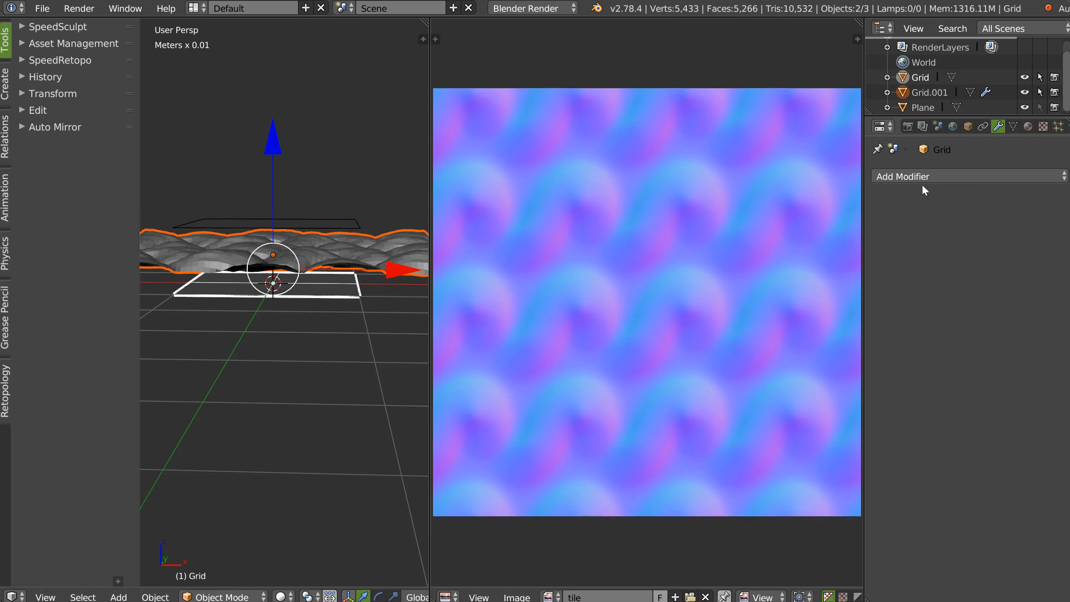
pyautogui.click(907, 127)
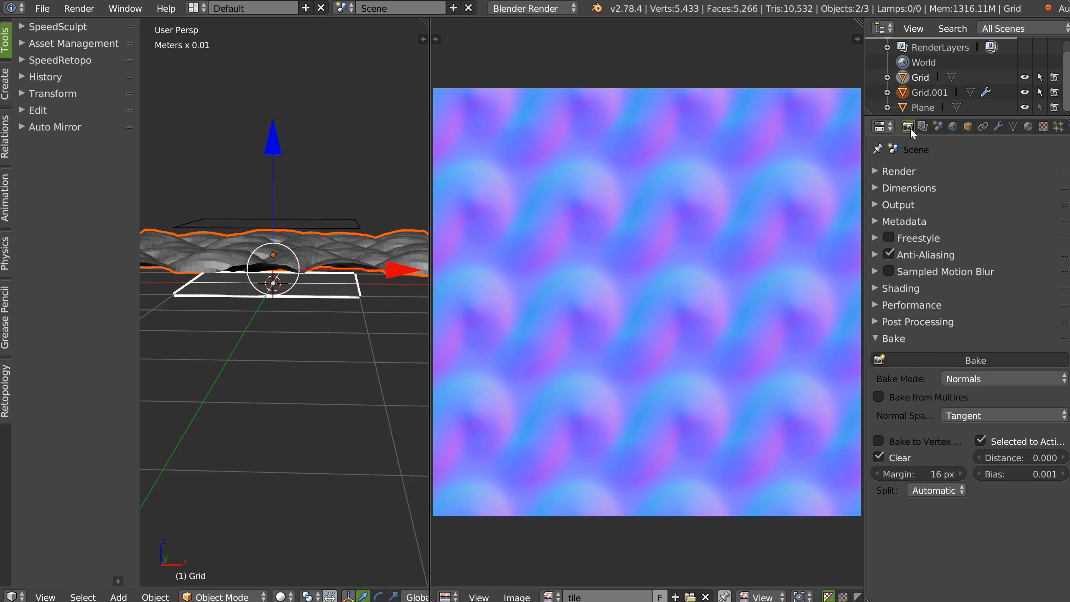
pyautogui.click(960, 359)
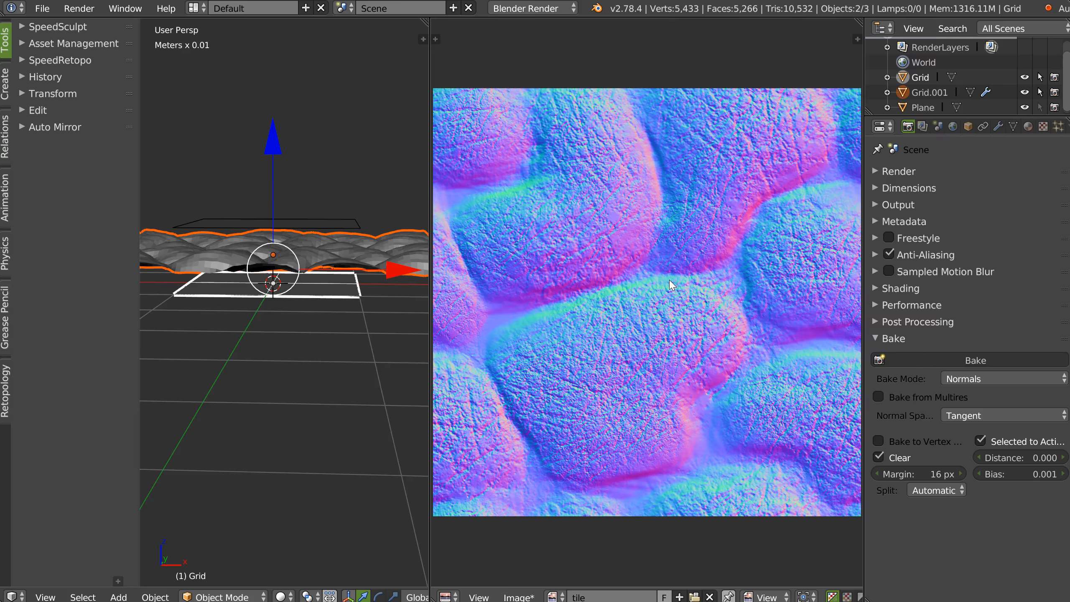
# - Enable the Repeat display of the baked tile image in the image editor
pyautogui.scroll(-3, 717, 259)
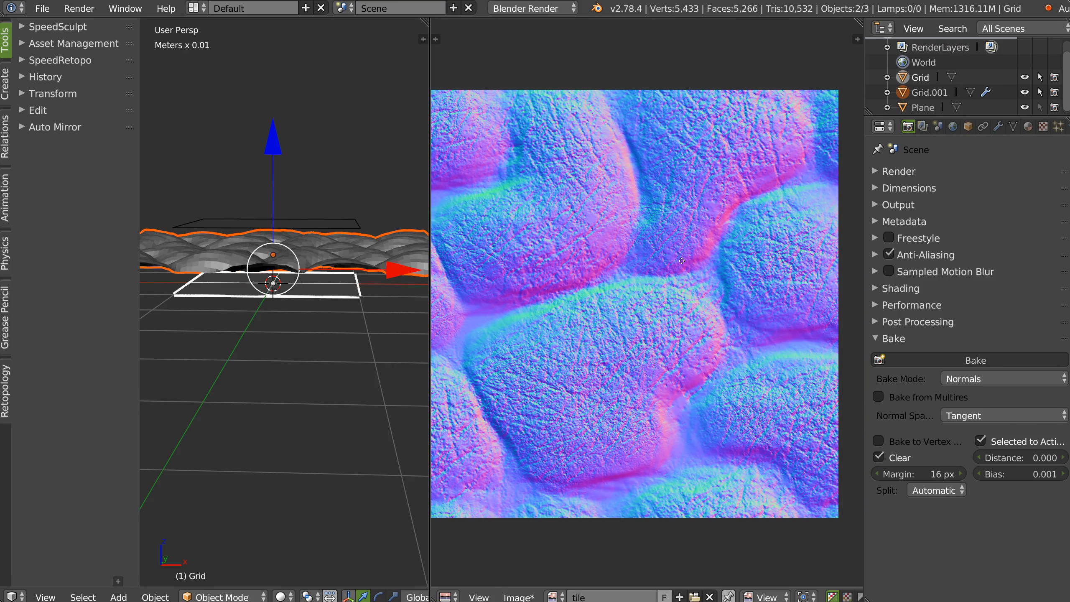
pyautogui.press('n')
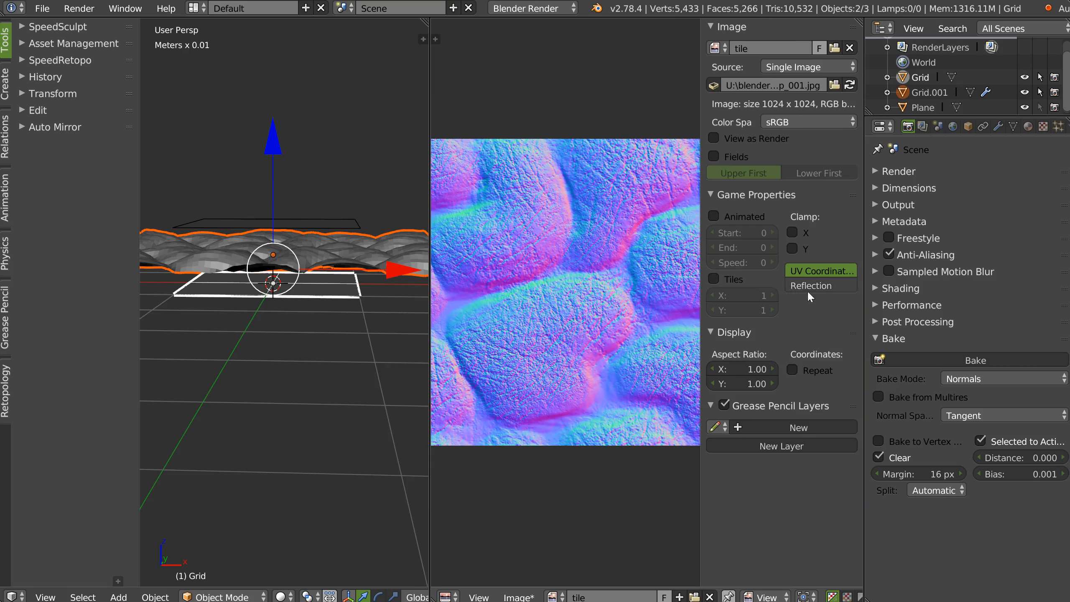
pyautogui.click(799, 369)
pyautogui.press('n')
# - Examine the repeated normal map at several zoom levels for visible seams and compare it with the sculpted stone mesh
pyautogui.scroll(-5, 679, 268)
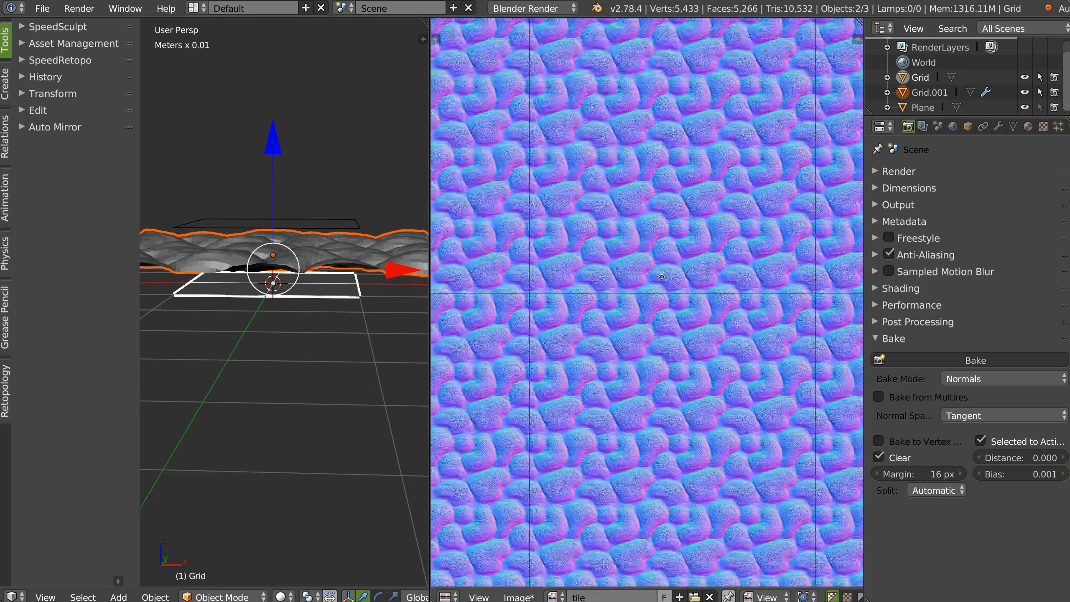
pyautogui.scroll(3, 712, 258)
pyautogui.scroll(5, 711, 258)
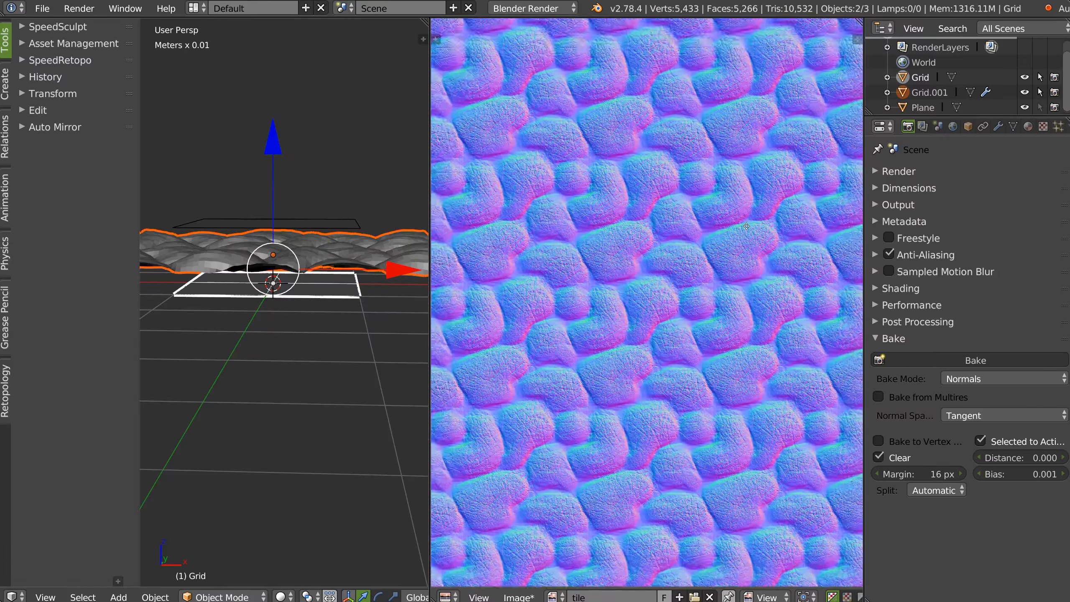
pyautogui.scroll(-1, 635, 254)
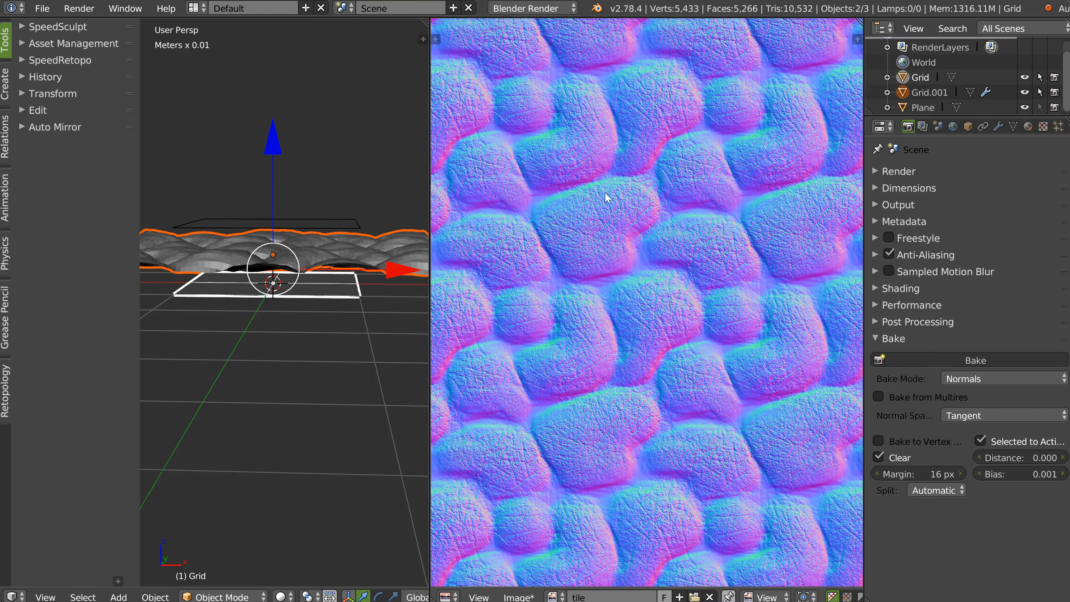
pyautogui.scroll(-1, 643, 230)
pyautogui.moveTo(292, 242); pyautogui.dragTo(241, 214, button='middle')
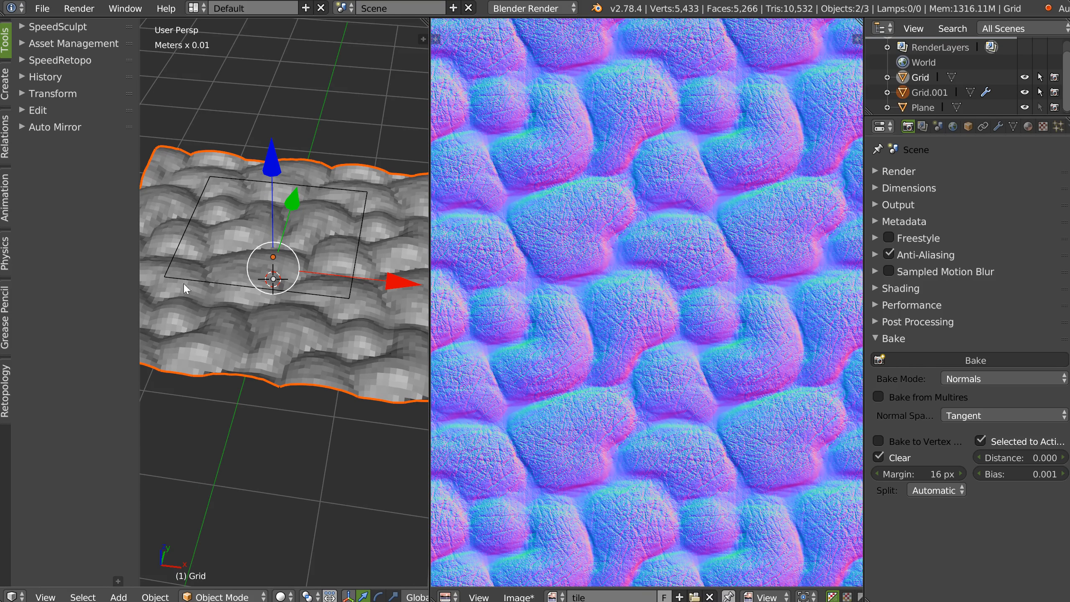
pyautogui.keyDown('ctrl'); pyautogui.moveTo(677, 270); pyautogui.dragTo(691, 301, button='middle'); pyautogui.keyUp('ctrl')
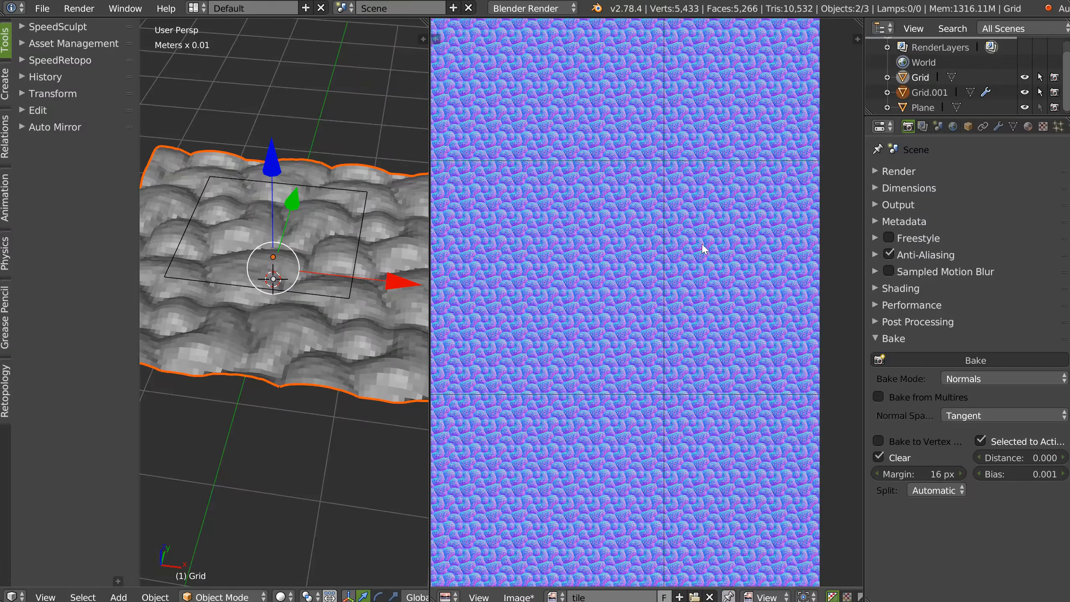
pyautogui.keyDown('ctrl'); pyautogui.moveTo(565, 312); pyautogui.dragTo(653, 223, button='middle'); pyautogui.keyUp('ctrl')
pyautogui.keyDown('ctrl'); pyautogui.moveTo(666, 273); pyautogui.dragTo(645, 255, button='middle'); pyautogui.keyUp('ctrl')
pyautogui.moveTo(285, 295); pyautogui.dragTo(319, 331, button='middle')
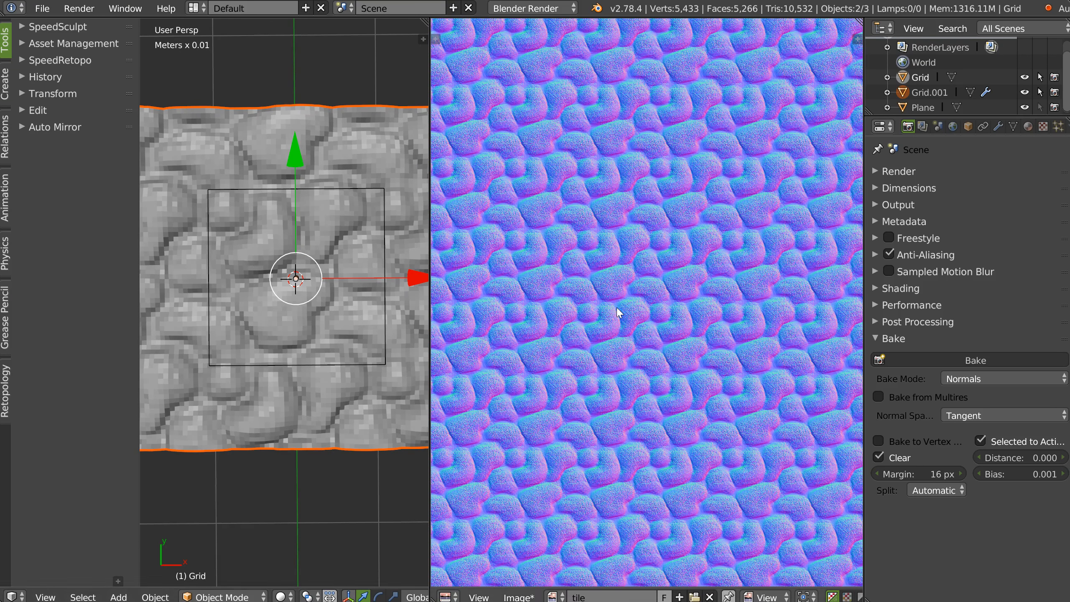
pyautogui.moveTo(636, 302); pyautogui.dragTo(651, 274, button='middle')
pyautogui.moveTo(277, 333); pyautogui.dragTo(298, 343, button='middle')
pyautogui.moveTo(241, 259); pyautogui.dragTo(336, 281, button='middle')
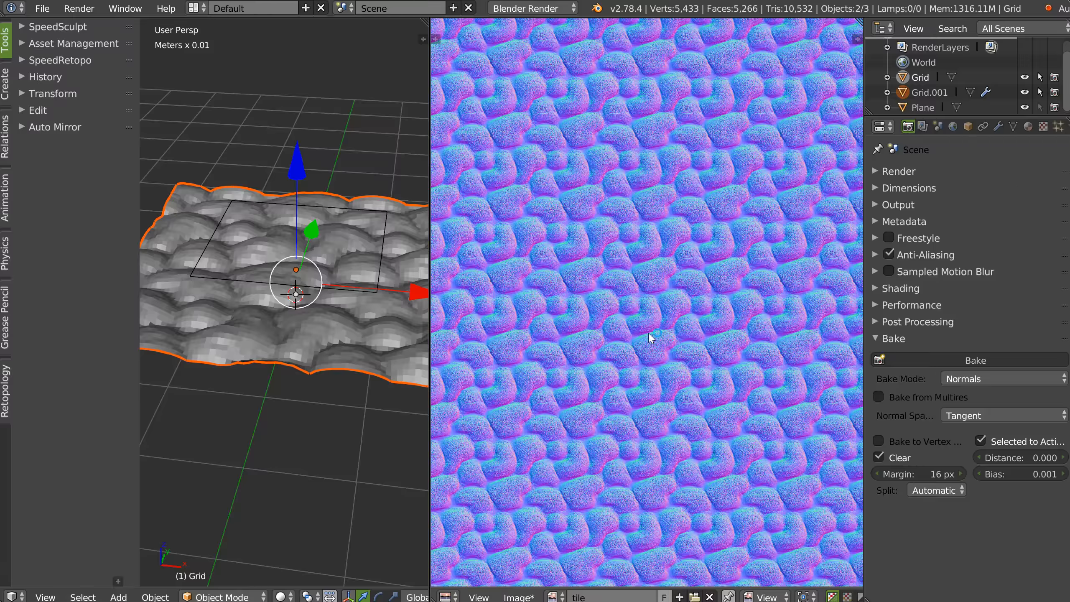